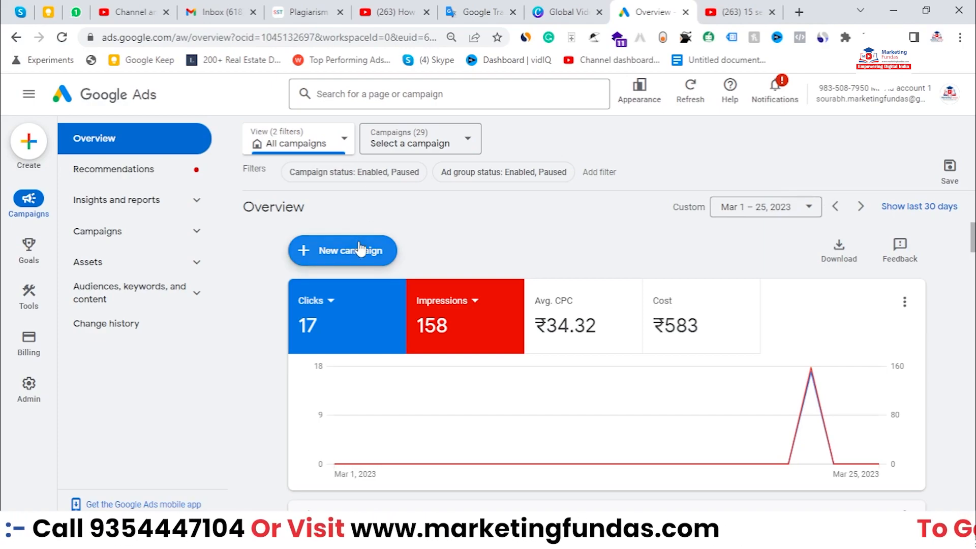
- Start a new campaign without a goal's guidance and choose Video as its campaign type
{"action": "left_click", "coordinate": [359, 249]}
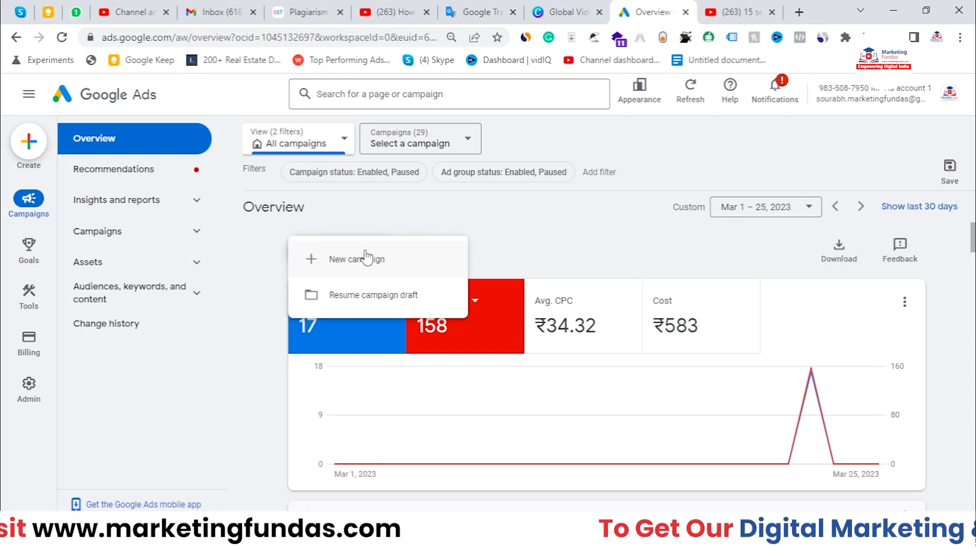
{"action": "left_click", "coordinate": [373, 257]}
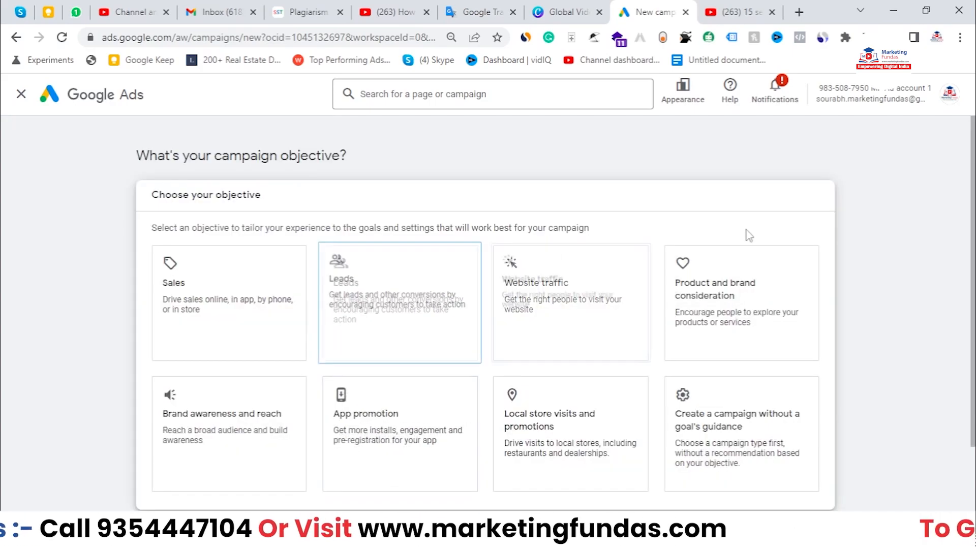
{"action": "scroll", "coordinate": [488, 305], "scroll_direction": "down", "scroll_amount": 1}
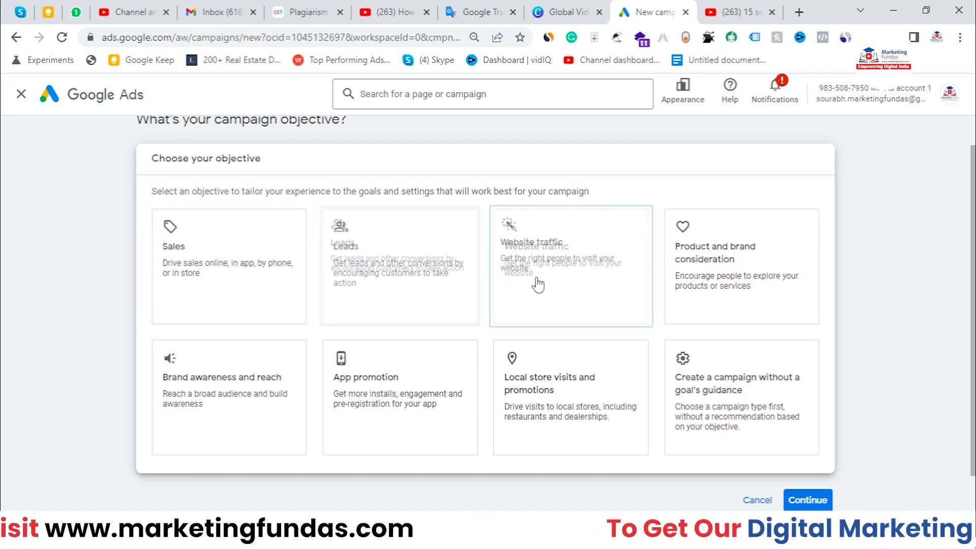
{"action": "left_click", "coordinate": [706, 391]}
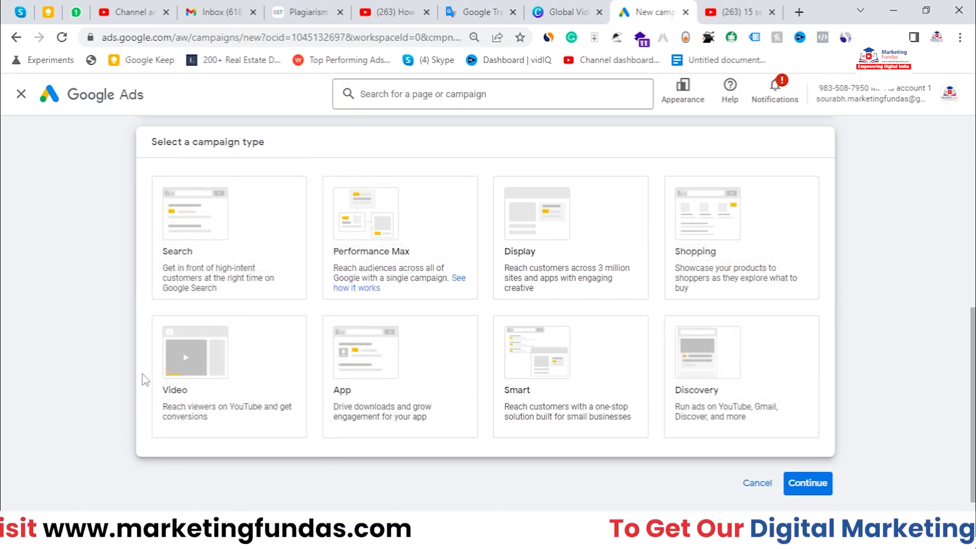
{"action": "left_click", "coordinate": [208, 382]}
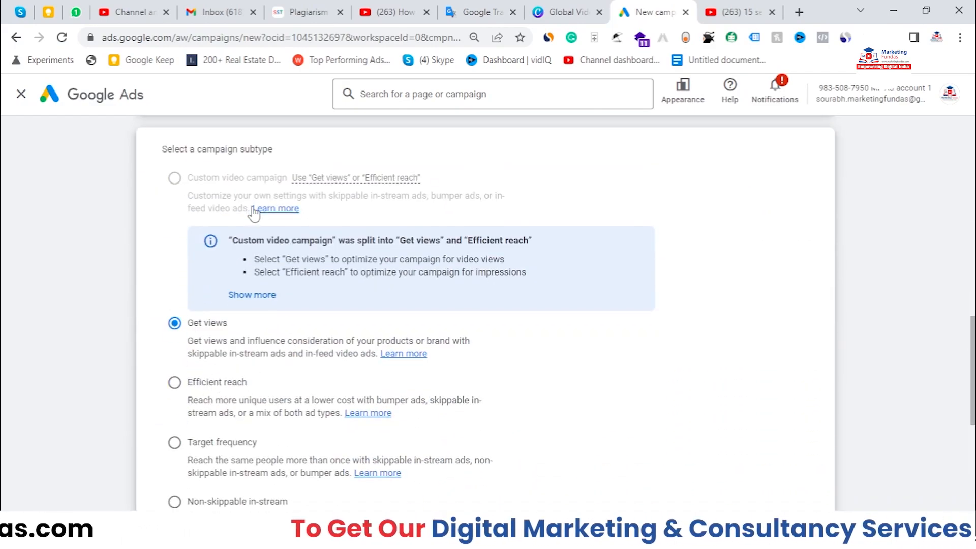
- Choose the Non-skippable in-stream campaign subtype and continue to the campaign settings
{"action": "scroll", "coordinate": [252, 203], "scroll_direction": "down", "scroll_amount": 1}
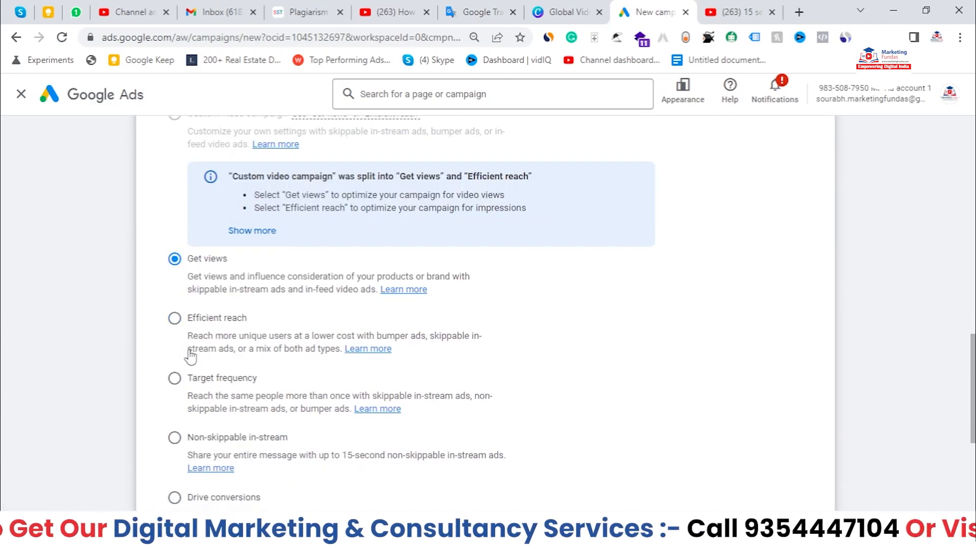
{"action": "left_click", "coordinate": [174, 438]}
{"action": "left_click_drag", "start_coordinate": [186, 438], "coordinate": [287, 441]}
{"action": "scroll", "coordinate": [288, 440], "scroll_direction": "down", "scroll_amount": 1}
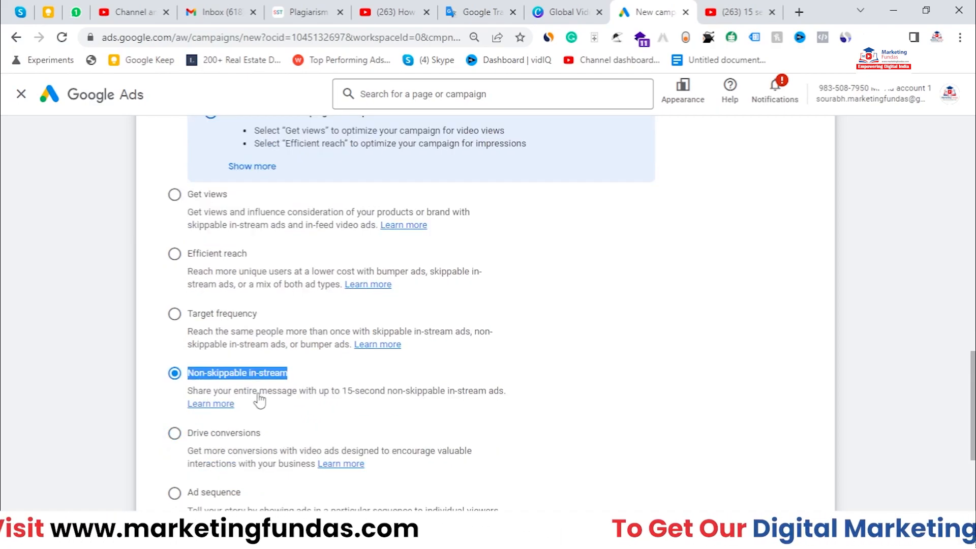
{"action": "scroll", "coordinate": [257, 398], "scroll_direction": "down", "scroll_amount": 4}
{"action": "left_click", "coordinate": [830, 480]}
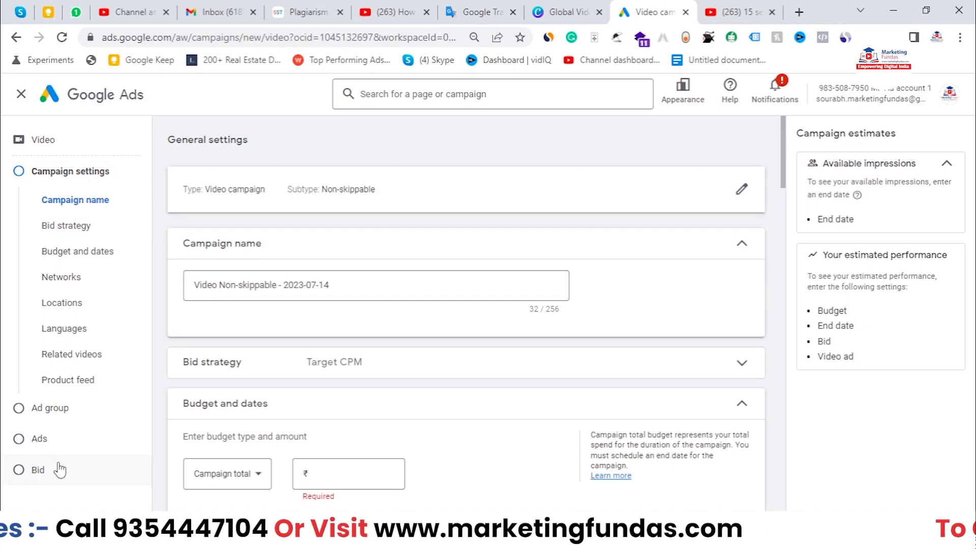
- Review the default campaign name and expand the bid strategy settings
{"action": "scroll", "coordinate": [379, 259], "scroll_direction": "down", "scroll_amount": 1}
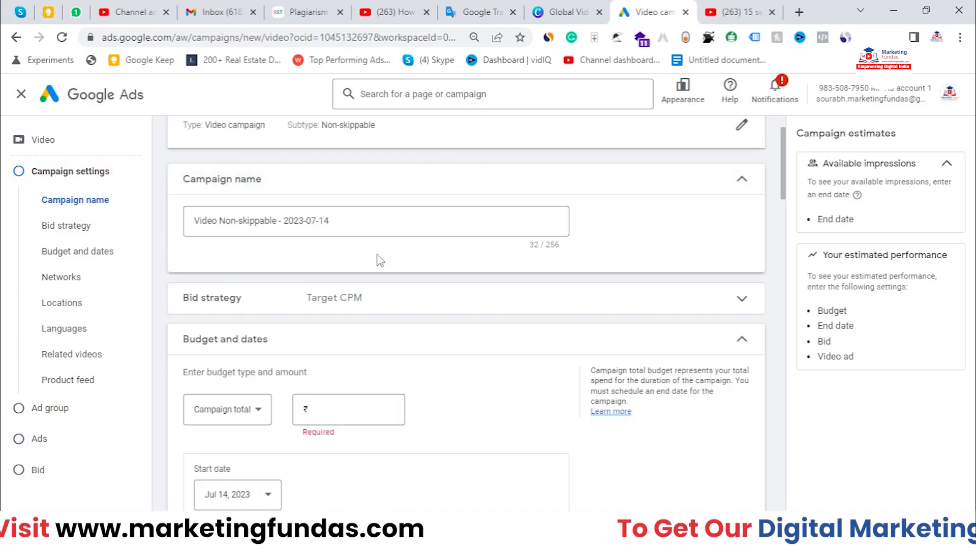
{"action": "left_click", "coordinate": [344, 226]}
{"action": "left_click_drag", "start_coordinate": [344, 227], "coordinate": [163, 227]}
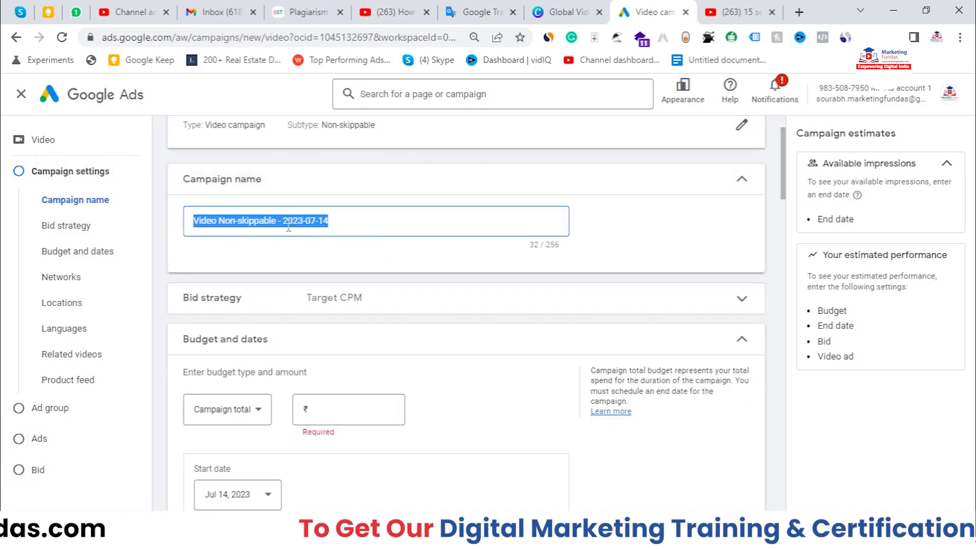
{"action": "left_click", "coordinate": [390, 226]}
{"action": "left_click_drag", "start_coordinate": [335, 224], "coordinate": [190, 224]}
{"action": "left_click", "coordinate": [370, 266]}
{"action": "scroll", "coordinate": [375, 257], "scroll_direction": "down", "scroll_amount": 1}
{"action": "left_click", "coordinate": [381, 244]}
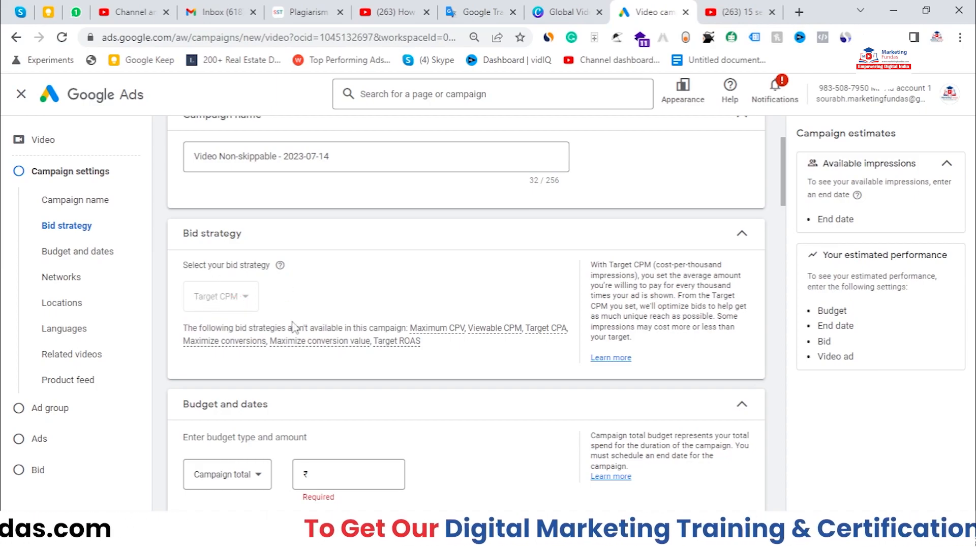
- Enter a campaign budget of ₹4,000 and set the budget type to Daily
{"action": "scroll", "coordinate": [295, 307], "scroll_direction": "down", "scroll_amount": 1}
{"action": "scroll", "coordinate": [300, 307], "scroll_direction": "down", "scroll_amount": 2}
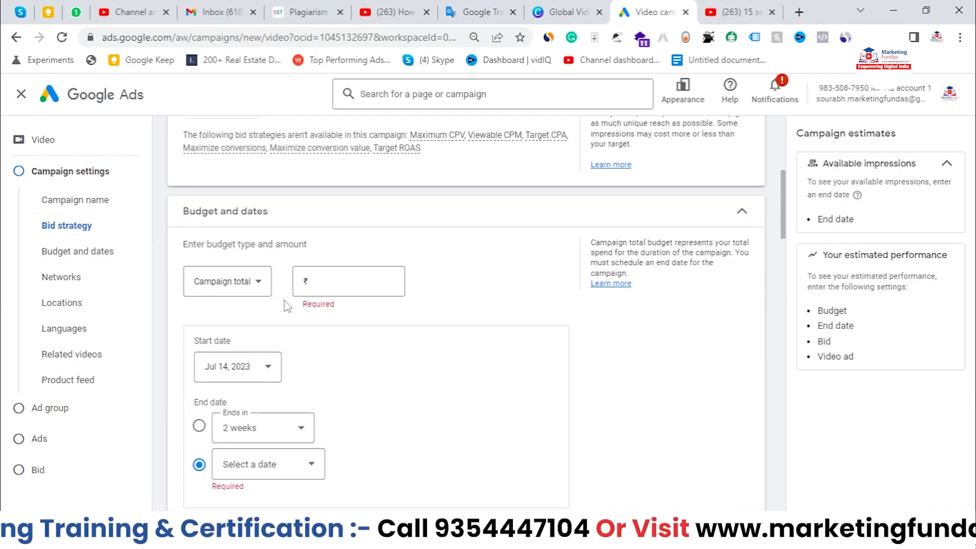
{"action": "left_click", "coordinate": [365, 294]}
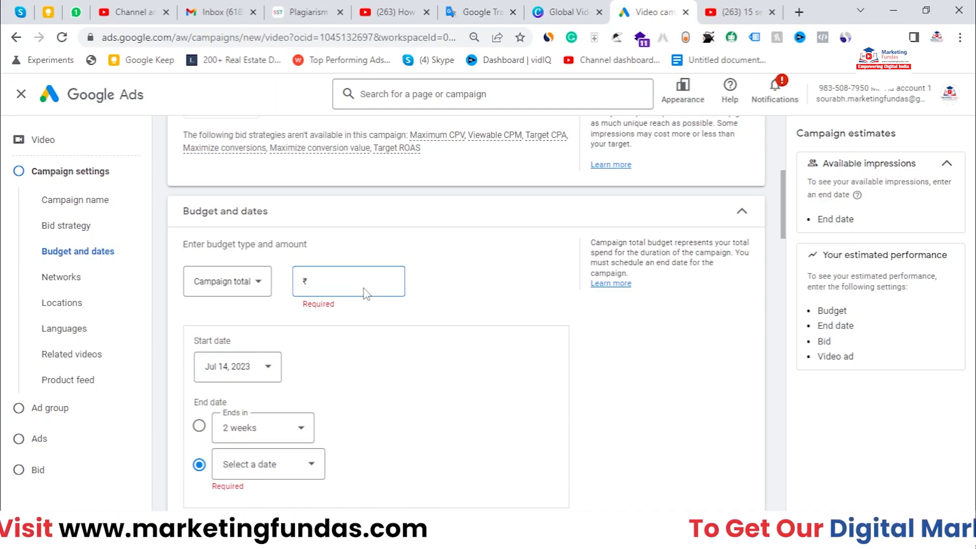
{"action": "type", "text": "40"}
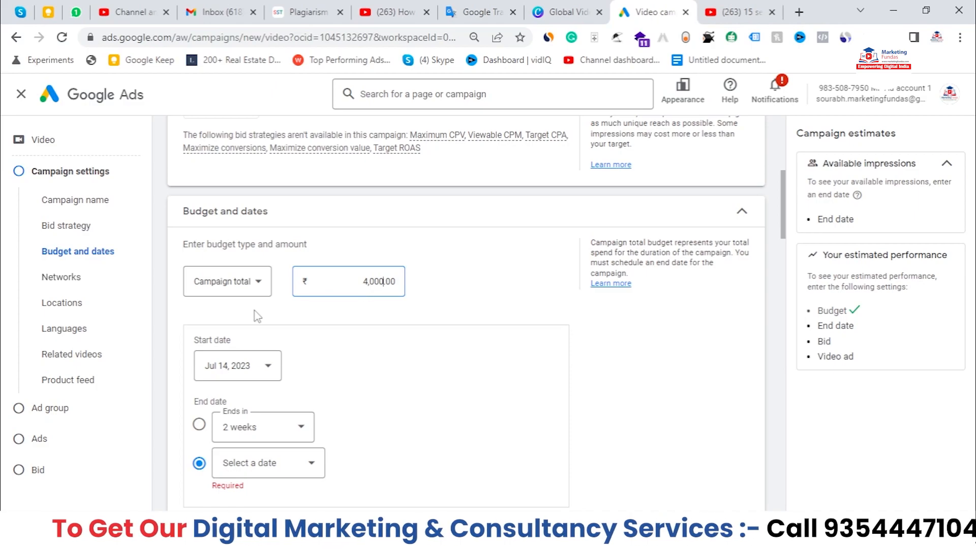
{"action": "left_click", "coordinate": [239, 281]}
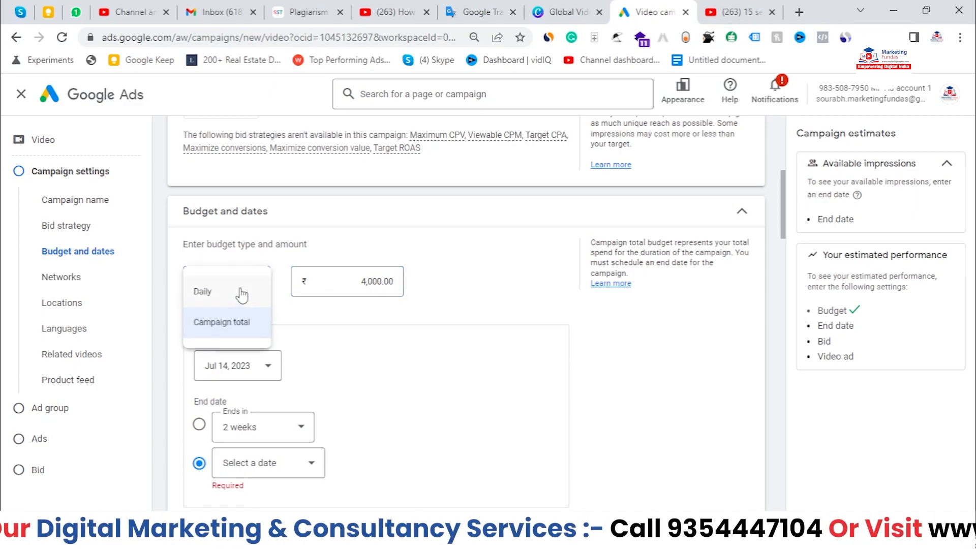
{"action": "left_click", "coordinate": [212, 299]}
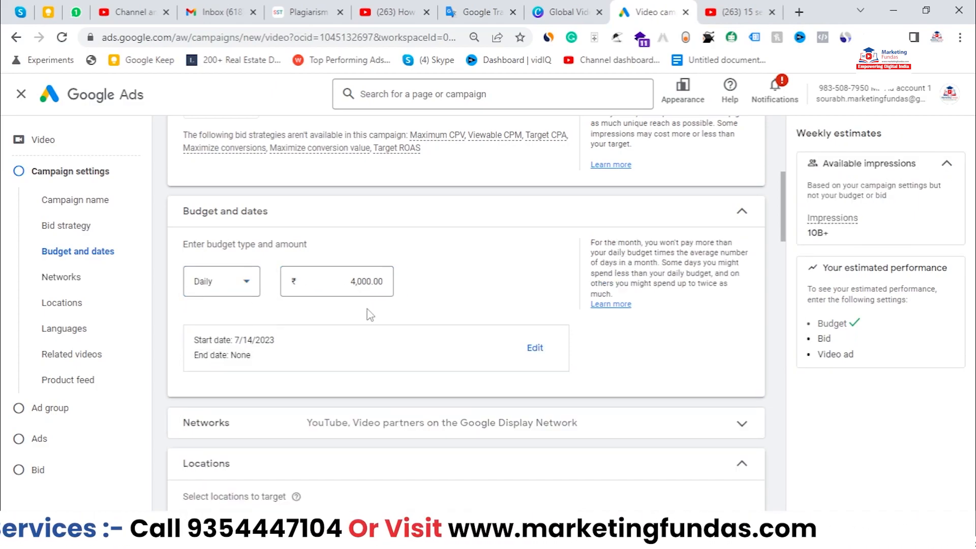
{"action": "left_click", "coordinate": [213, 284]}
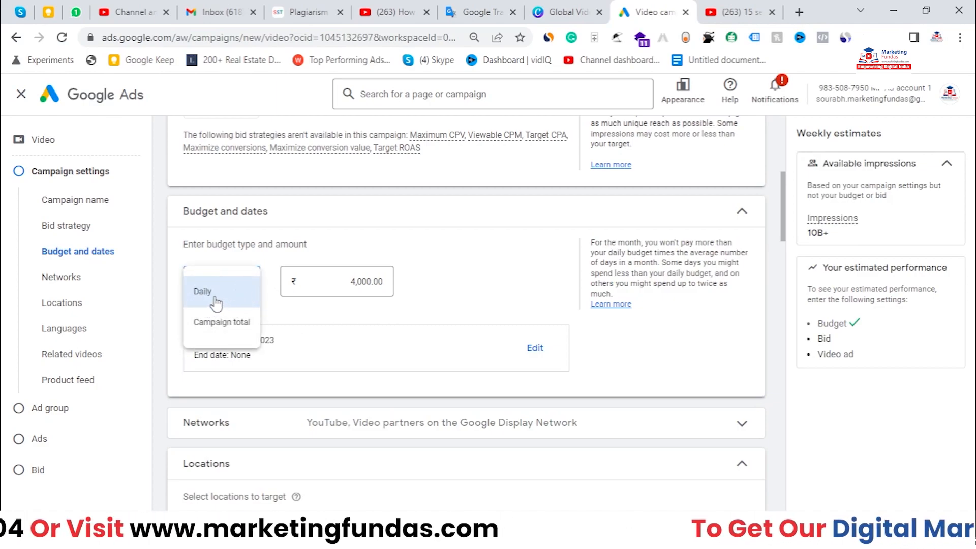
{"action": "left_click", "coordinate": [296, 322]}
- Try Jul 20, 2023 as the campaign's start date and set it back to Jul 14, 2023
{"action": "scroll", "coordinate": [308, 310], "scroll_direction": "down", "scroll_amount": 1}
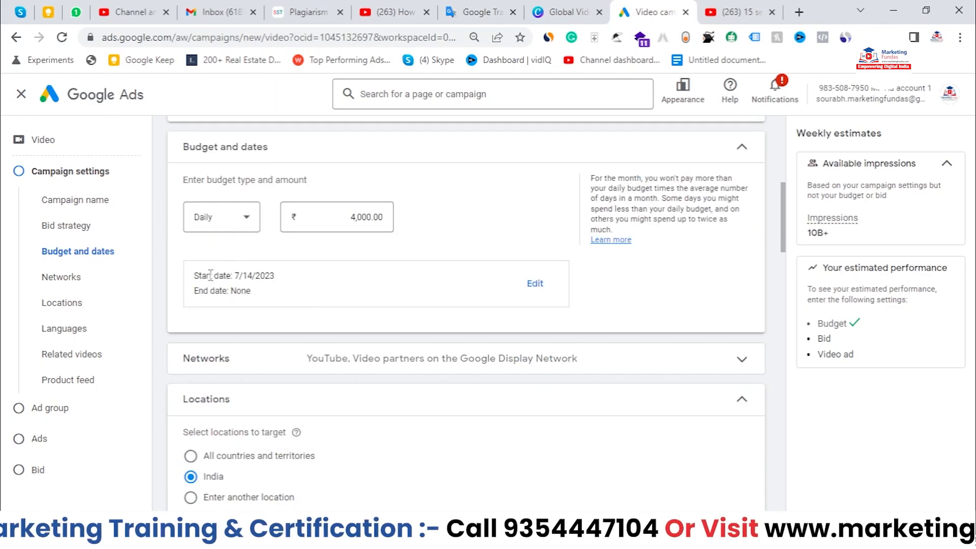
{"action": "mouse_move", "coordinate": [258, 280]}
{"action": "left_mouse_down"}
{"action": "mouse_move", "coordinate": [218, 291]}
{"action": "mouse_move", "coordinate": [251, 291]}
{"action": "left_mouse_up"}
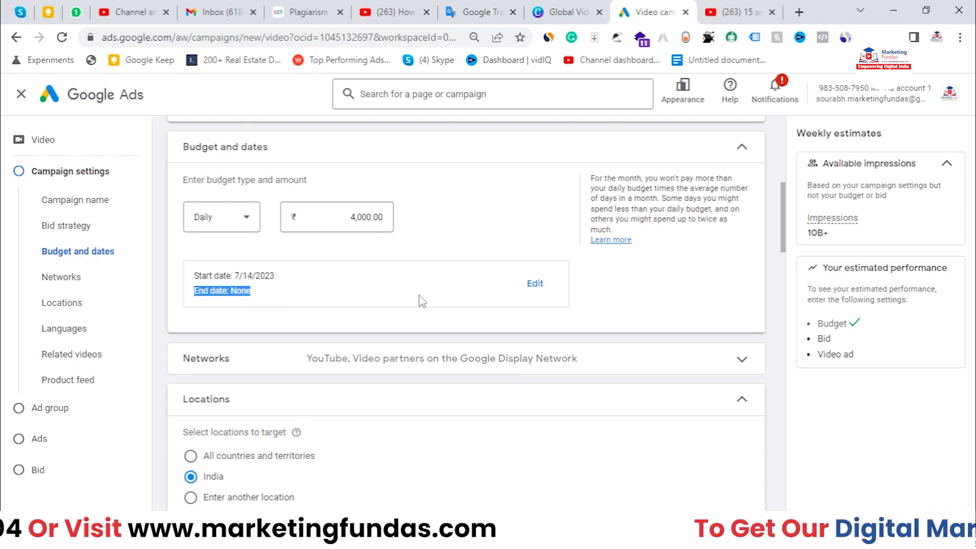
{"action": "left_click", "coordinate": [536, 284]}
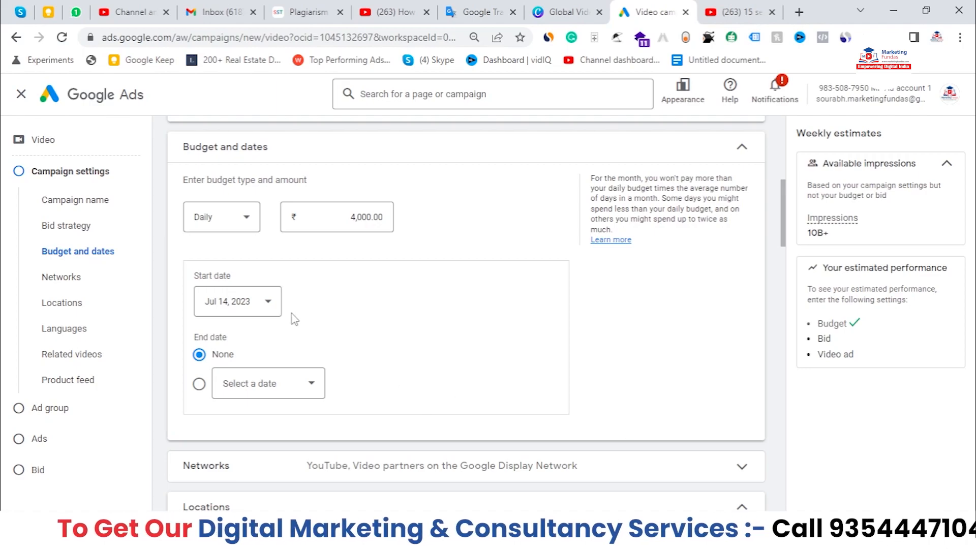
{"action": "left_click", "coordinate": [268, 303]}
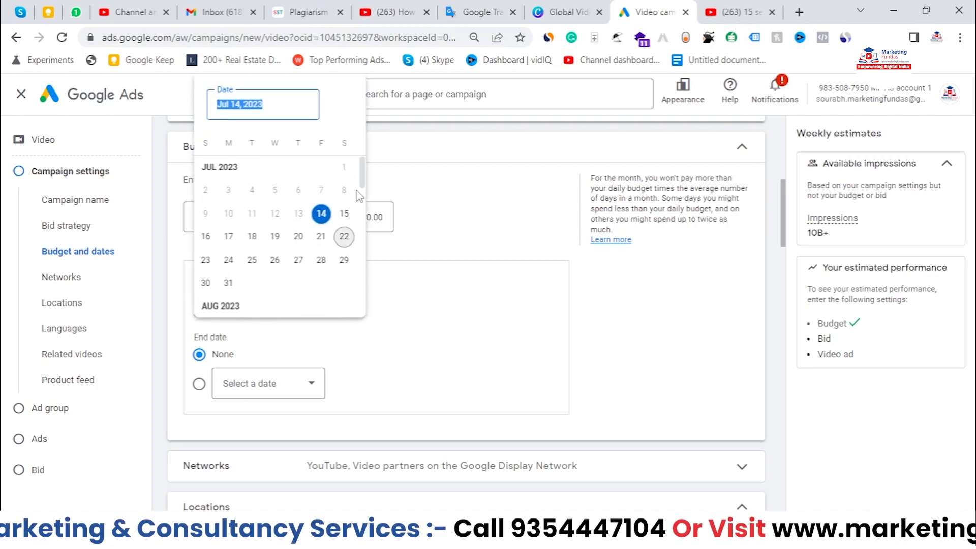
{"action": "left_click", "coordinate": [299, 239]}
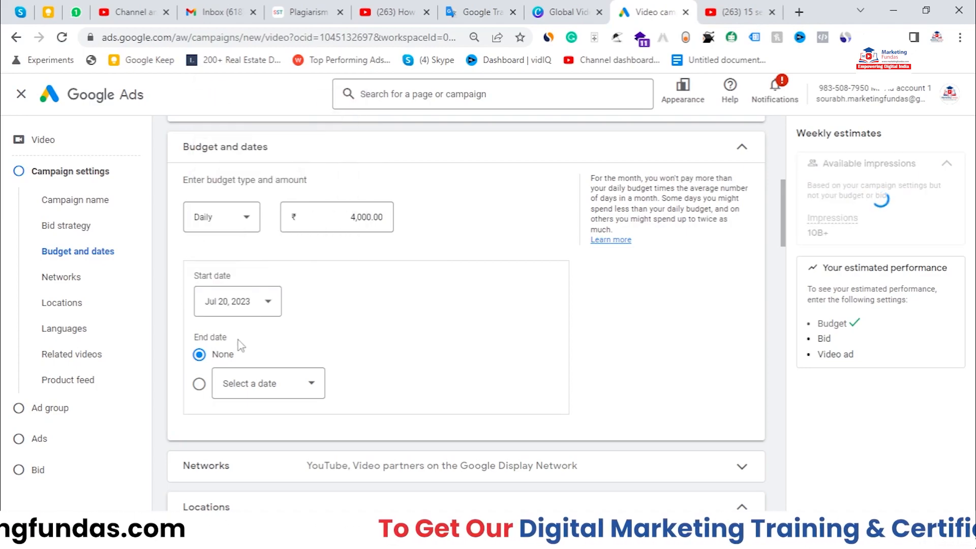
{"action": "left_click", "coordinate": [275, 303]}
{"action": "left_click", "coordinate": [328, 222]}
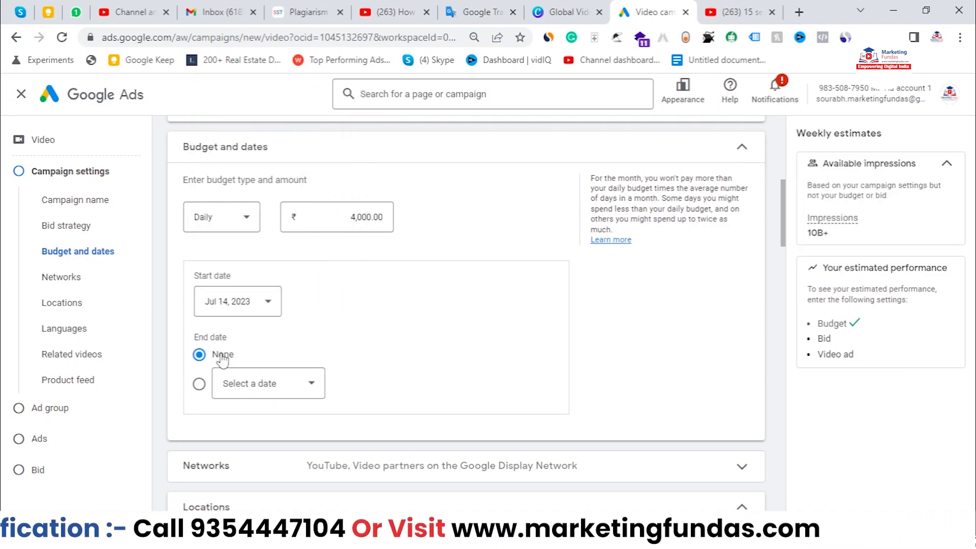
{"action": "left_click", "coordinate": [742, 147]}
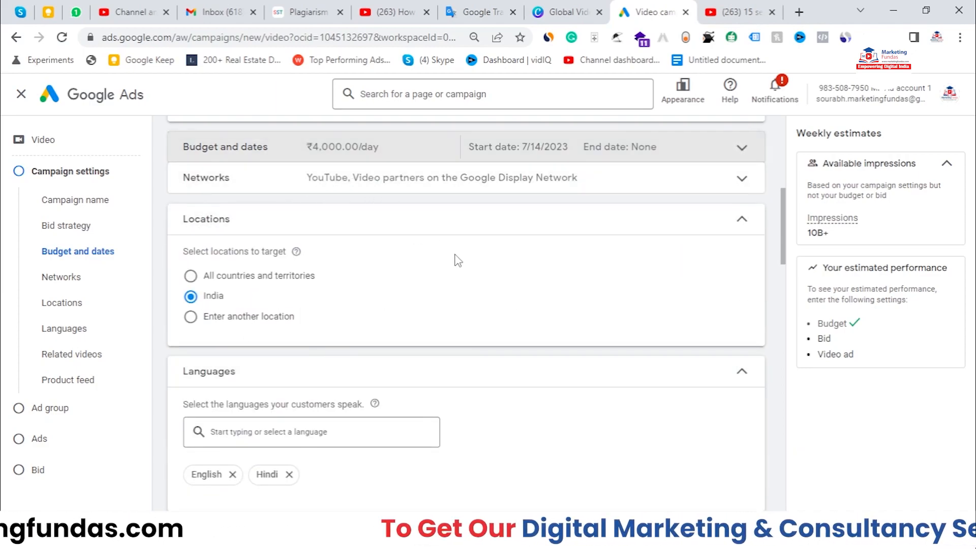
{"action": "scroll", "coordinate": [508, 255], "scroll_direction": "up", "scroll_amount": 1}
{"action": "left_click", "coordinate": [618, 219]}
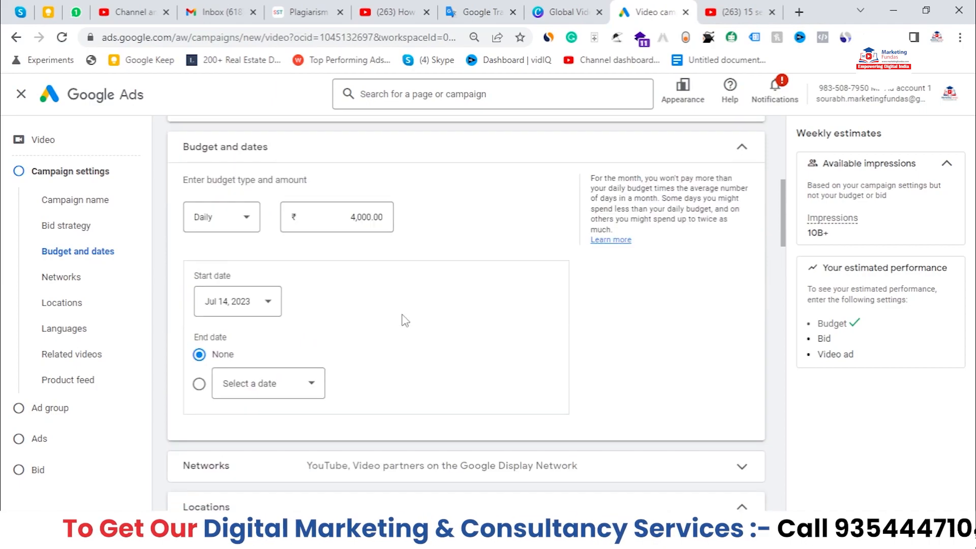
- Exclude video partners on the Google Display Network from the campaign's networks
{"action": "scroll", "coordinate": [370, 303], "scroll_direction": "down", "scroll_amount": 4}
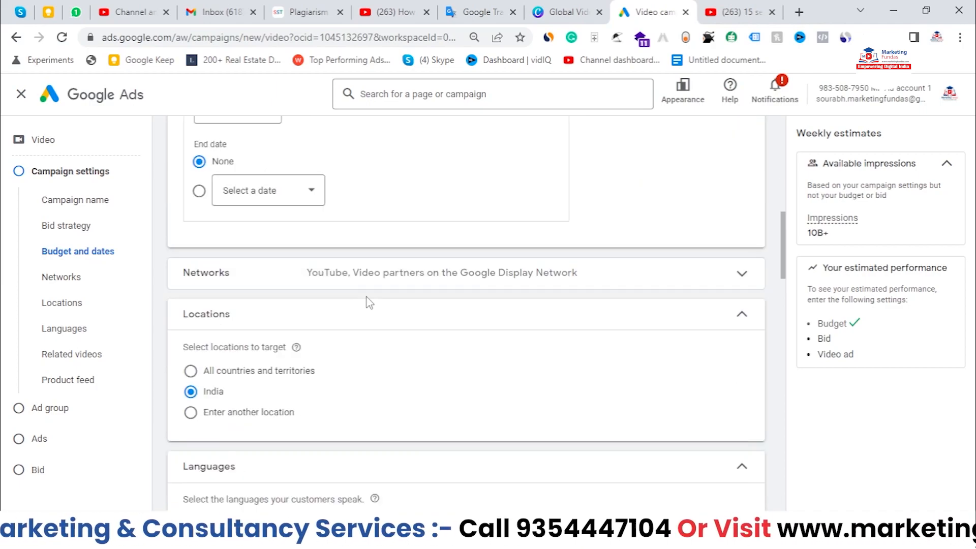
{"action": "left_click", "coordinate": [325, 279]}
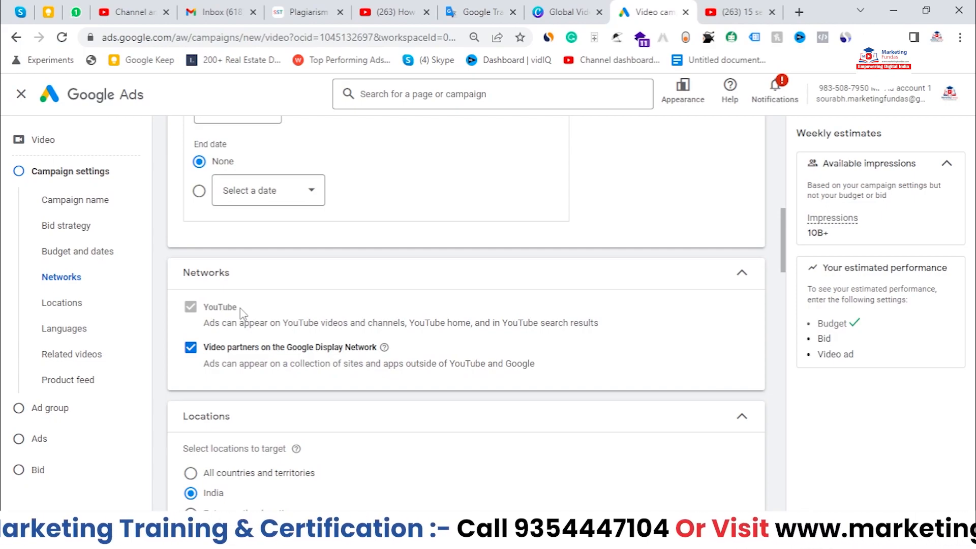
{"action": "left_click_drag", "start_coordinate": [203, 348], "coordinate": [377, 353]}
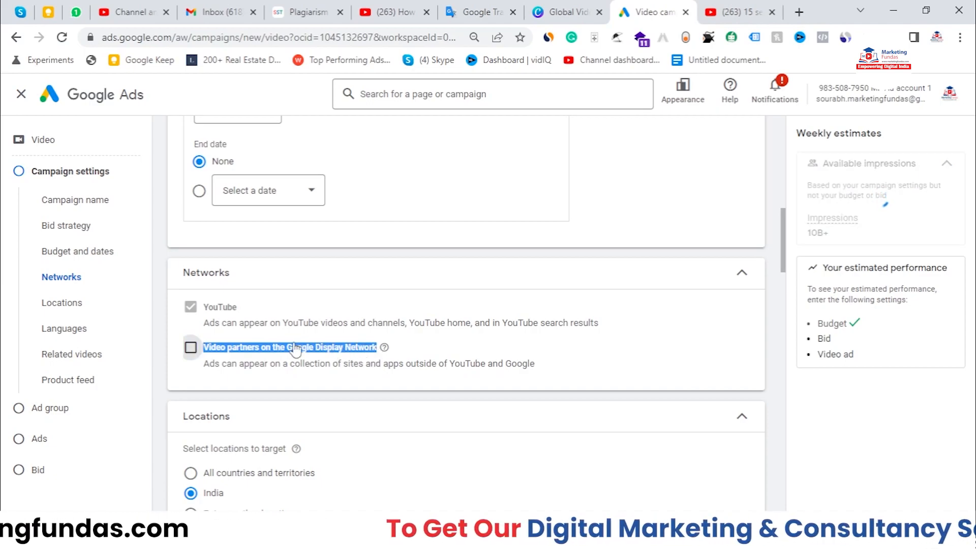
{"action": "left_click", "coordinate": [189, 348]}
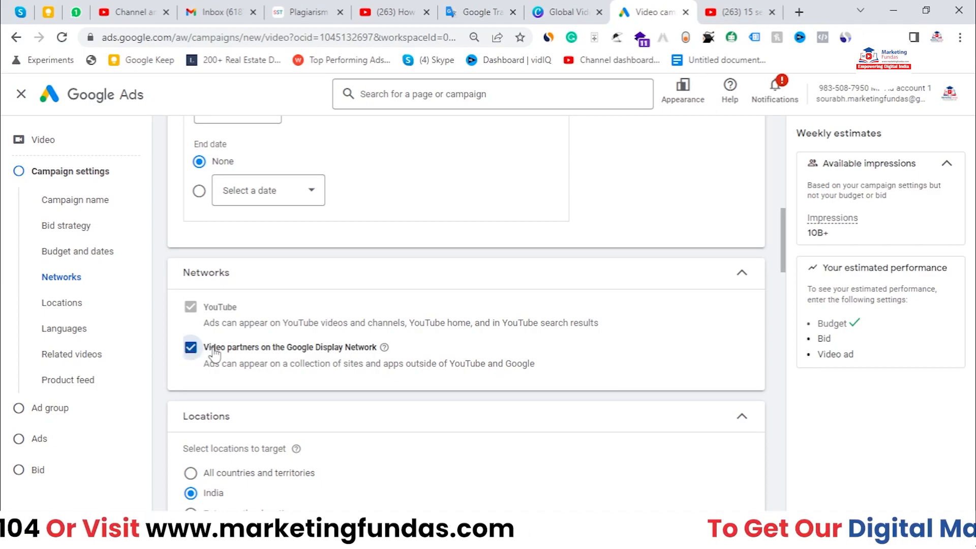
{"action": "left_click", "coordinate": [190, 349]}
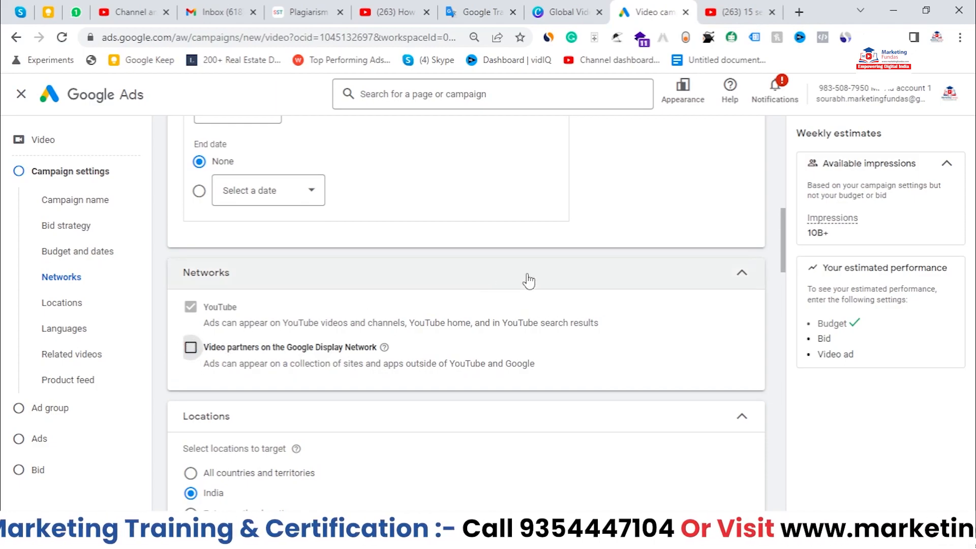
{"action": "left_click_drag", "start_coordinate": [206, 326], "coordinate": [605, 324]}
{"action": "left_click", "coordinate": [641, 273]}
{"action": "left_click", "coordinate": [641, 274]}
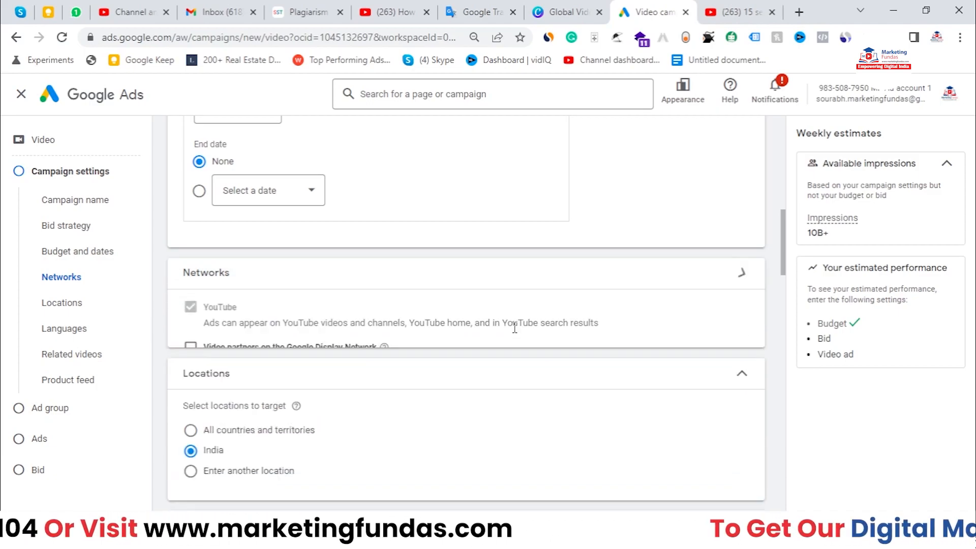
- Try targeting another location through the advanced location search, cancel it, and set the campaign's target location back to India
{"action": "scroll", "coordinate": [277, 270], "scroll_direction": "down", "scroll_amount": 1}
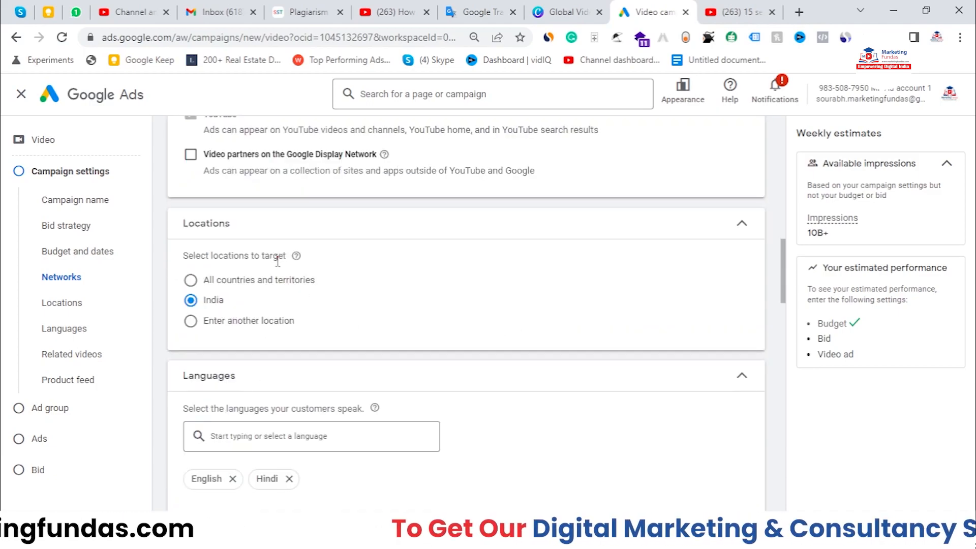
{"action": "scroll", "coordinate": [275, 238], "scroll_direction": "down", "scroll_amount": 1}
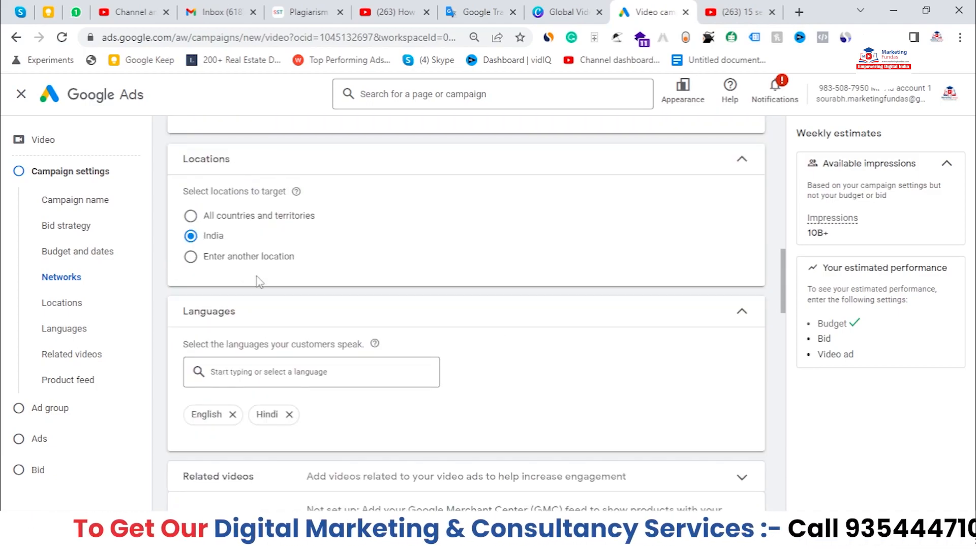
{"action": "left_click", "coordinate": [268, 258]}
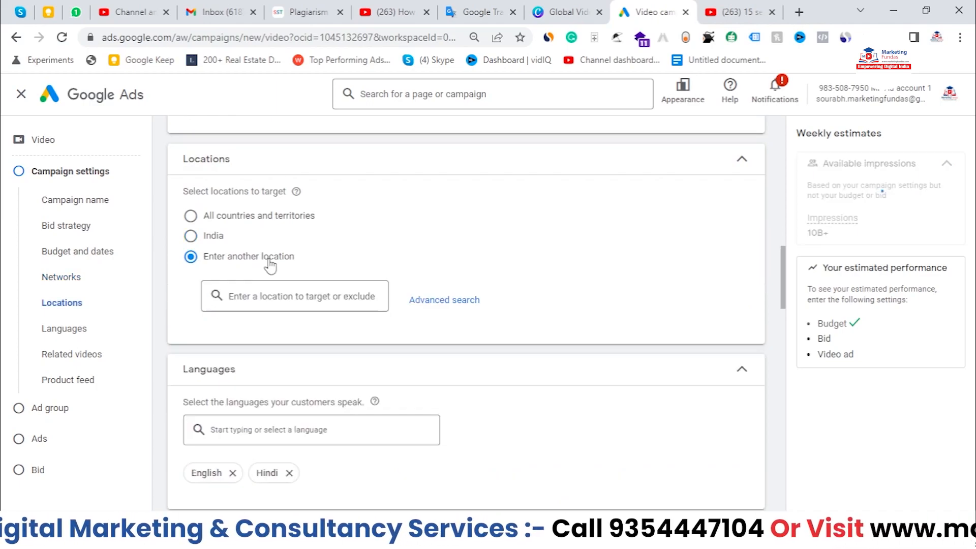
{"action": "left_click", "coordinate": [286, 306]}
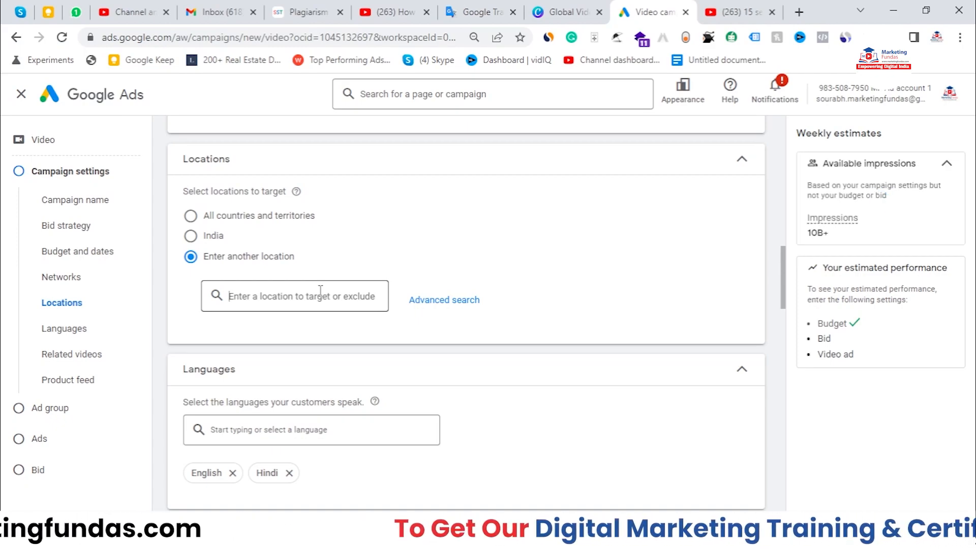
{"action": "left_click", "coordinate": [450, 304]}
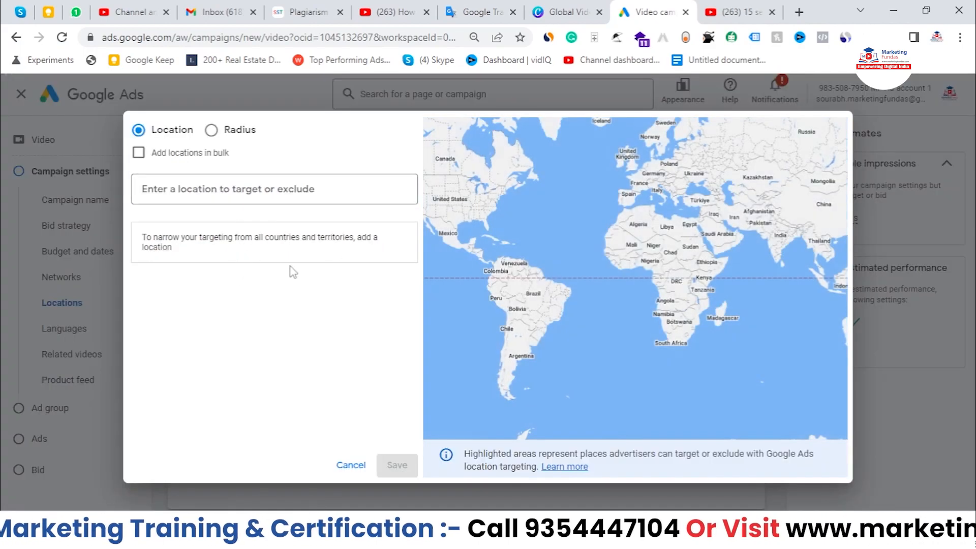
{"action": "left_click", "coordinate": [352, 465]}
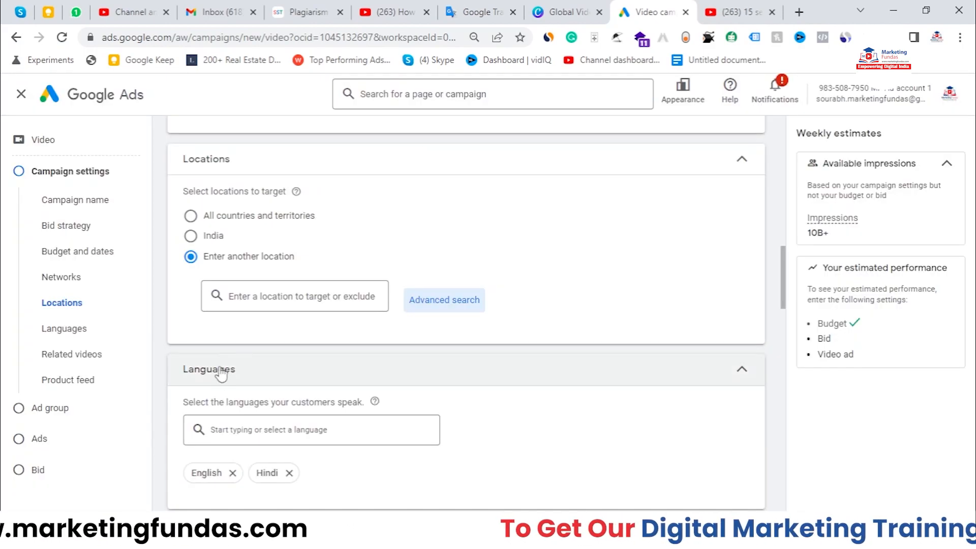
{"action": "left_click", "coordinate": [203, 238]}
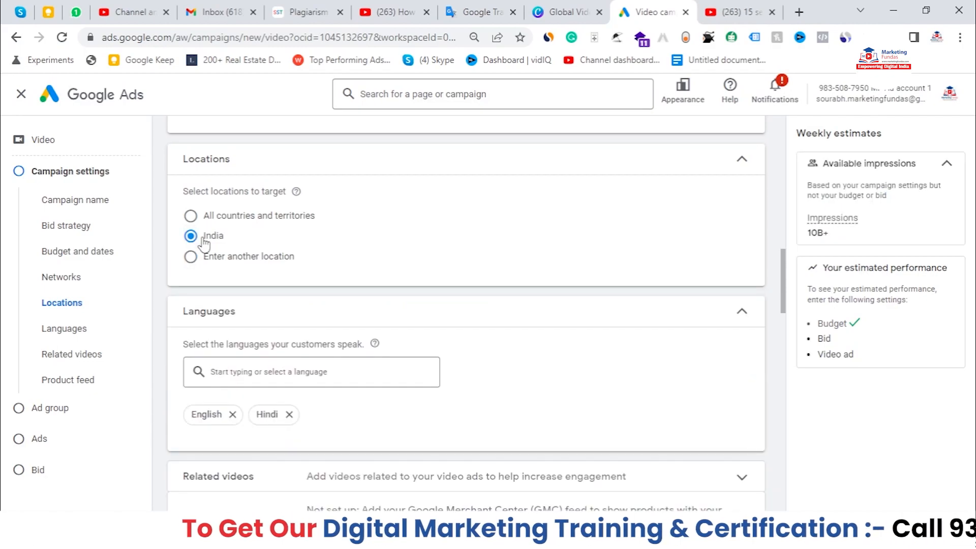
{"action": "double_click", "coordinate": [207, 244]}
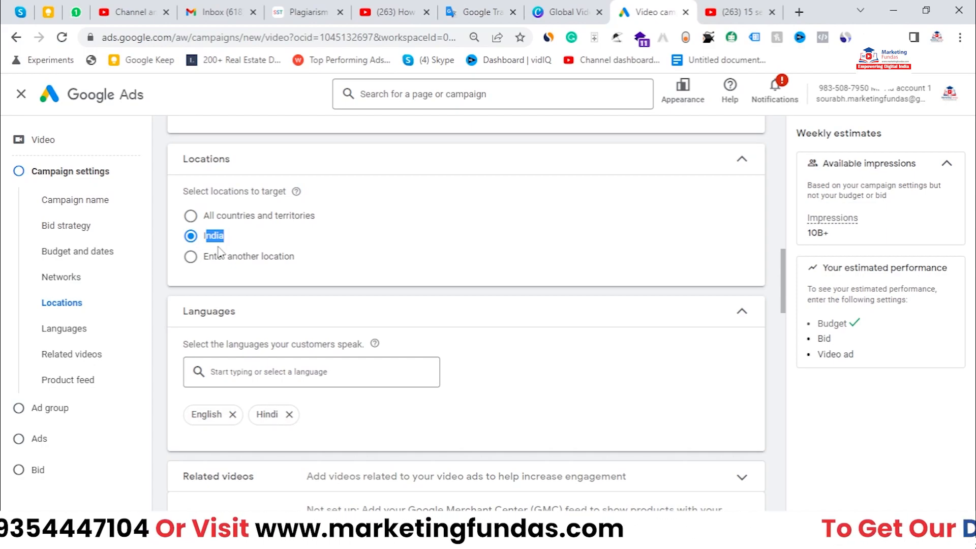
- Examine the languages available for the campaign and close the list without changing the English and Hindi selection
{"action": "scroll", "coordinate": [294, 277], "scroll_direction": "down", "scroll_amount": 1}
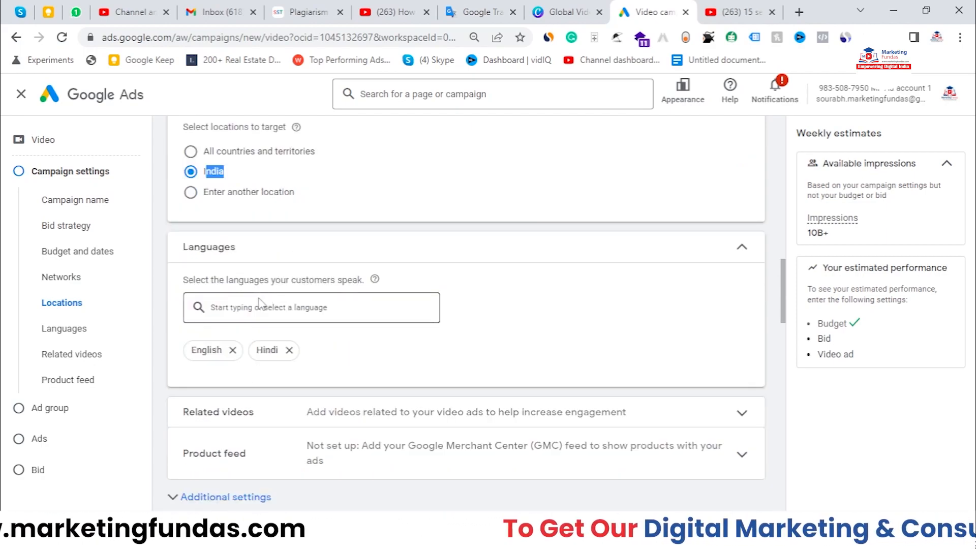
{"action": "scroll", "coordinate": [257, 285], "scroll_direction": "down", "scroll_amount": 1}
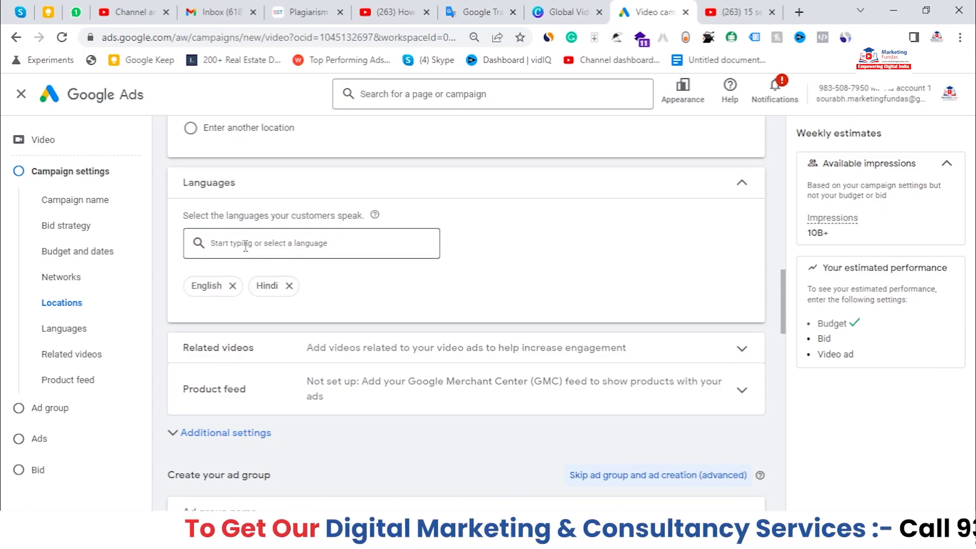
{"action": "left_click", "coordinate": [245, 246]}
{"action": "left_click", "coordinate": [501, 244]}
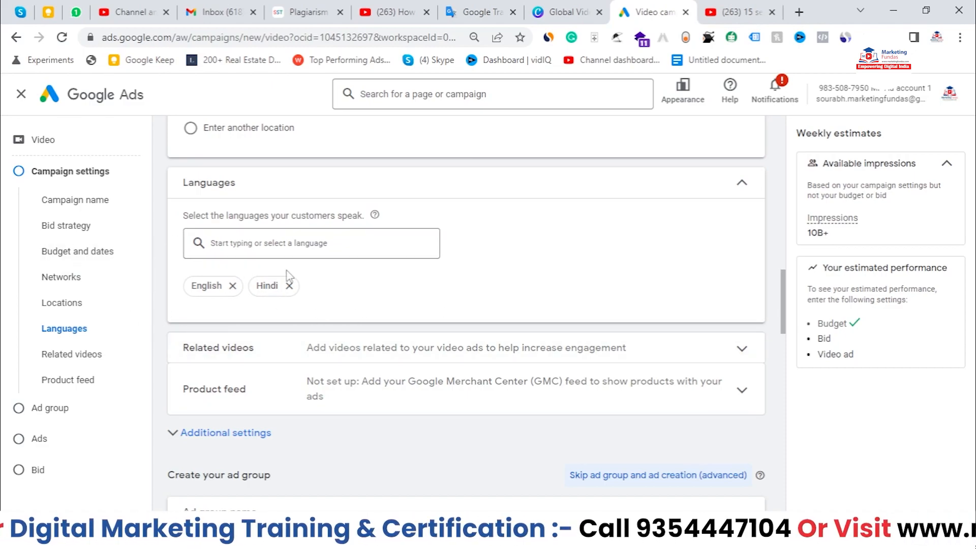
{"action": "left_click", "coordinate": [324, 248]}
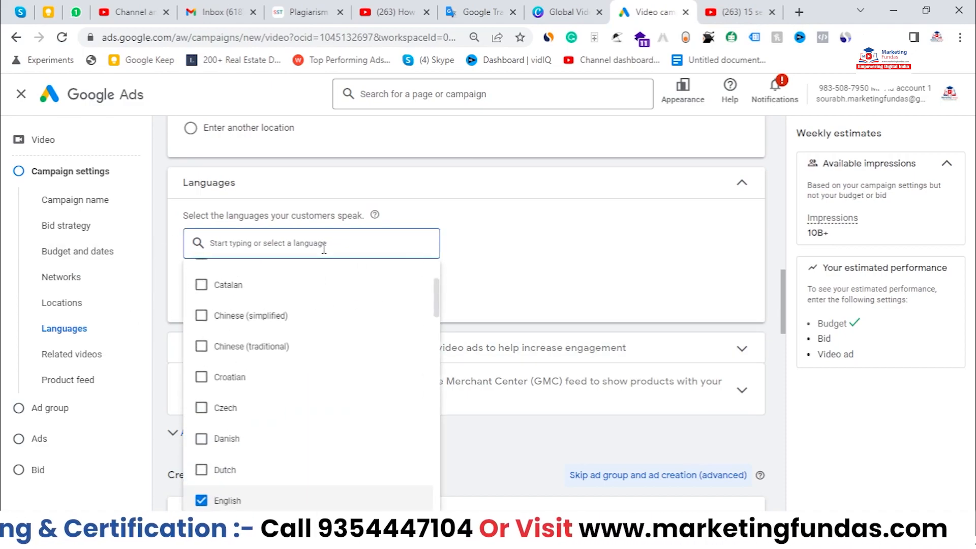
{"action": "scroll", "coordinate": [312, 320], "scroll_direction": "up", "scroll_amount": 2}
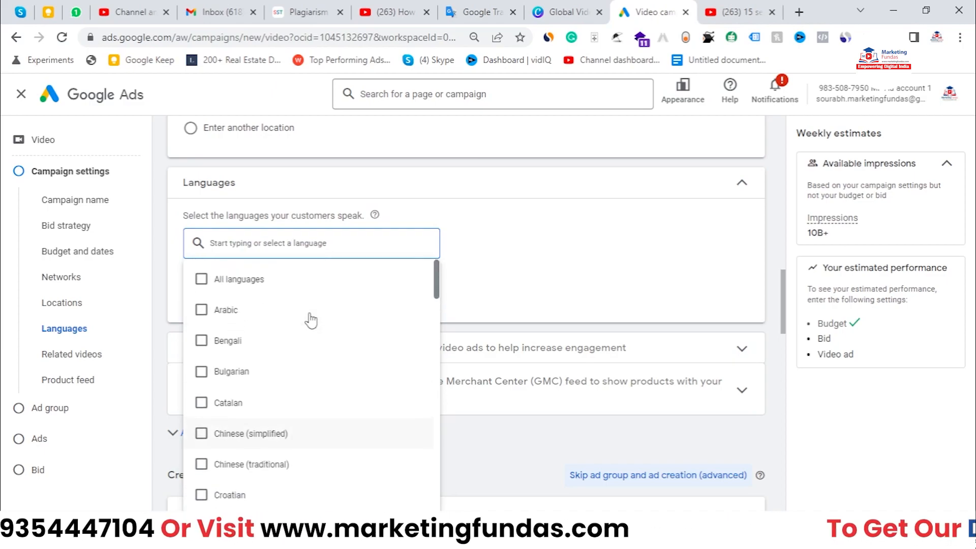
{"action": "left_click", "coordinate": [507, 300]}
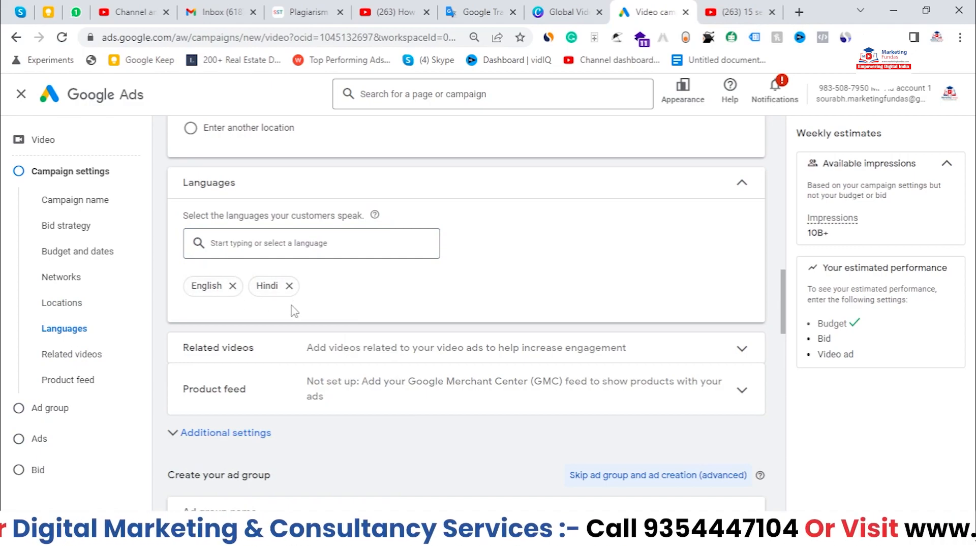
- Examine the related videos setting and collapse it without adding any videos
{"action": "scroll", "coordinate": [452, 334], "scroll_direction": "down", "scroll_amount": 1}
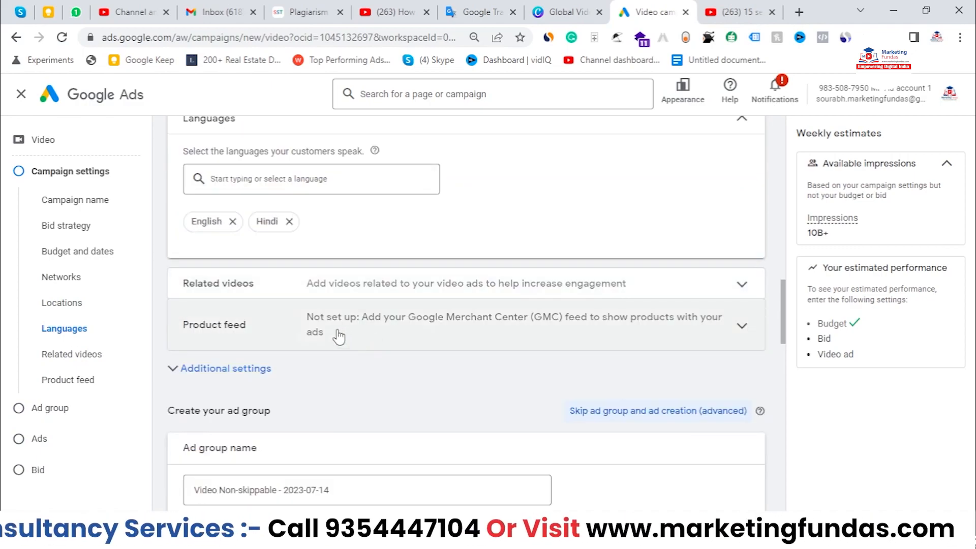
{"action": "left_click", "coordinate": [293, 285]}
{"action": "left_click", "coordinate": [293, 287]}
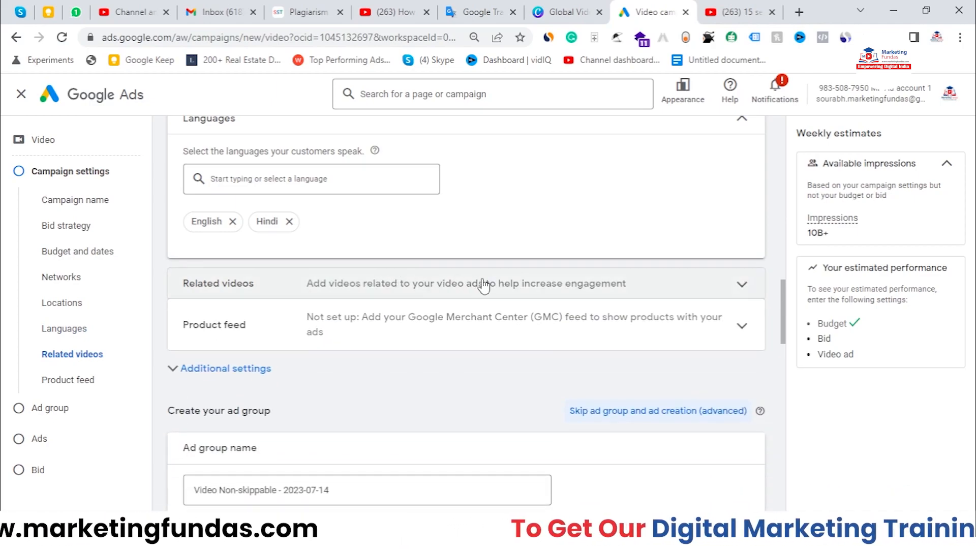
{"action": "left_click", "coordinate": [483, 284]}
{"action": "mouse_move", "coordinate": [352, 319]}
{"action": "left_mouse_down"}
{"action": "mouse_move", "coordinate": [454, 318]}
{"action": "mouse_move", "coordinate": [349, 328]}
{"action": "left_mouse_up"}
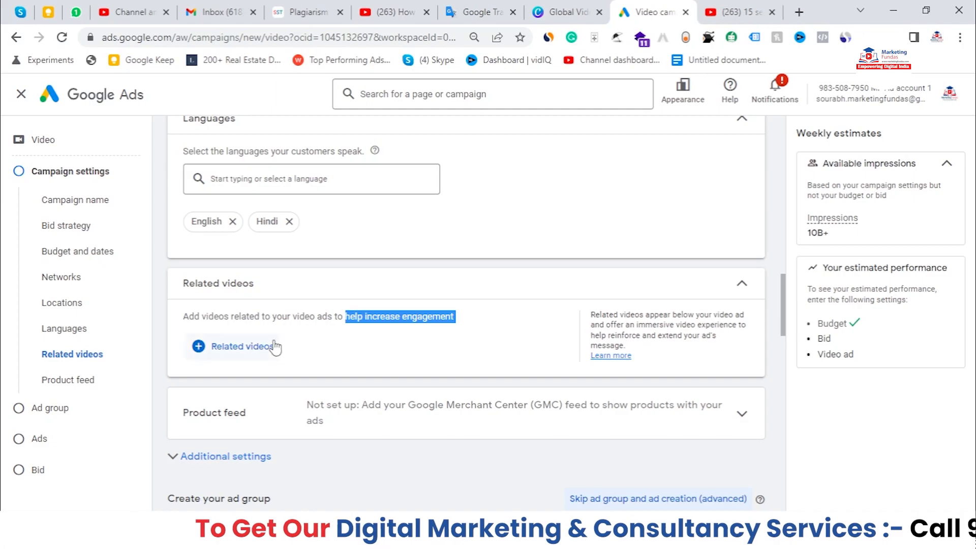
{"action": "left_click", "coordinate": [420, 294]}
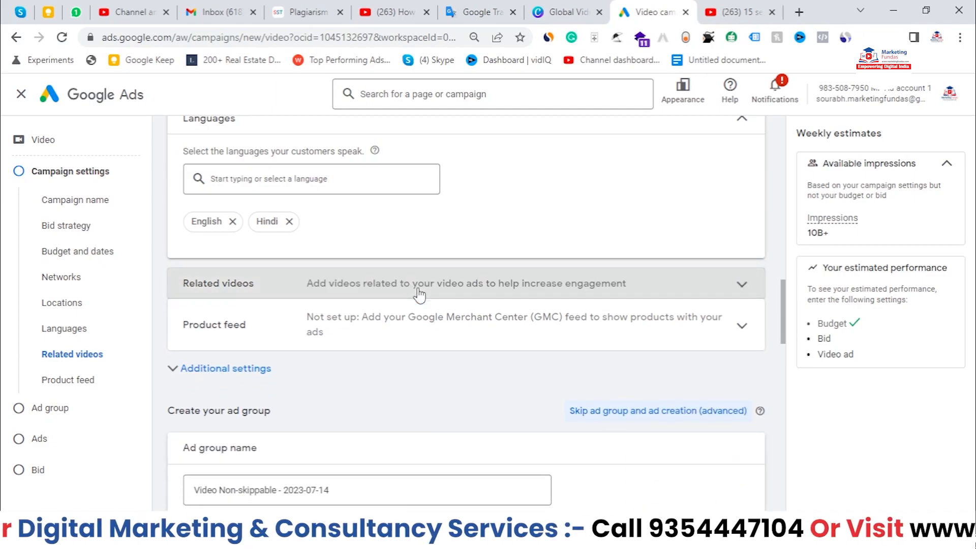
{"action": "left_click", "coordinate": [455, 286]}
{"action": "left_click", "coordinate": [458, 283]}
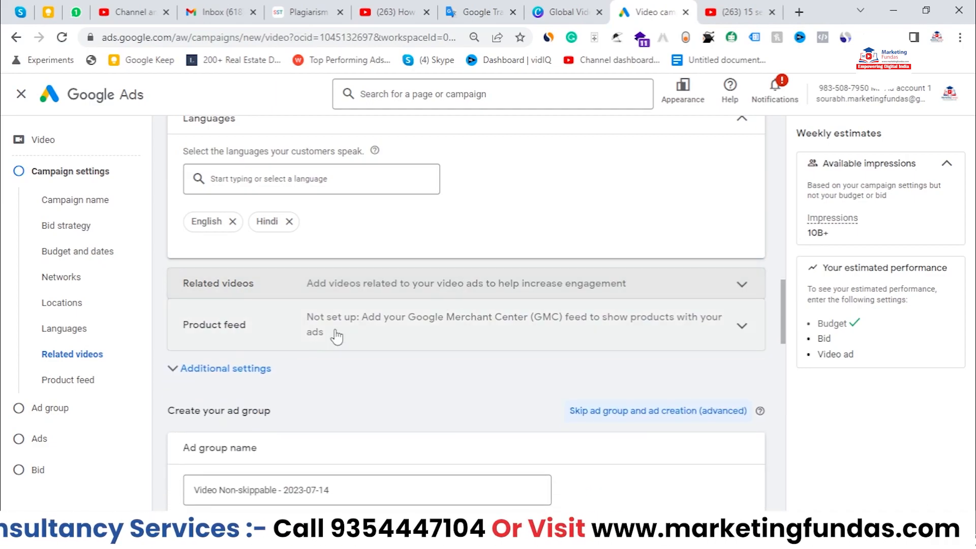
- Try using the Organic Store Google Merchant Center feed as the campaign's product feed and turn the feed off again
{"action": "left_click_drag", "start_coordinate": [184, 329], "coordinate": [276, 331]}
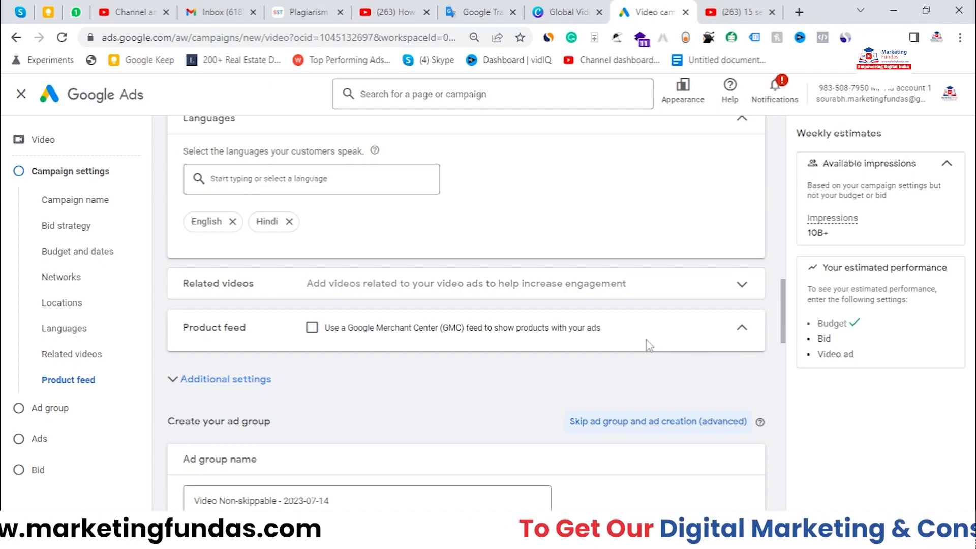
{"action": "left_click", "coordinate": [312, 328]}
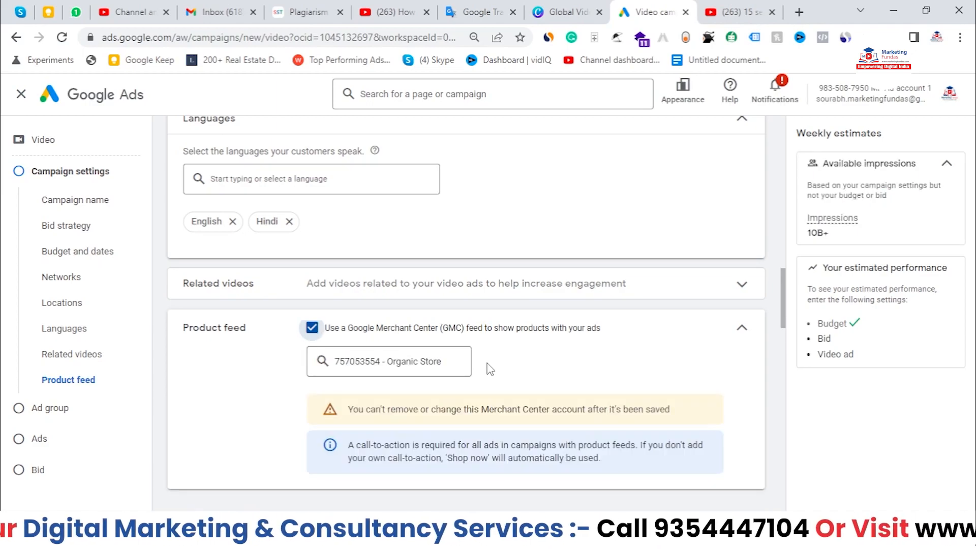
{"action": "left_click", "coordinate": [376, 364]}
{"action": "left_click_drag", "start_coordinate": [441, 362], "coordinate": [281, 373]}
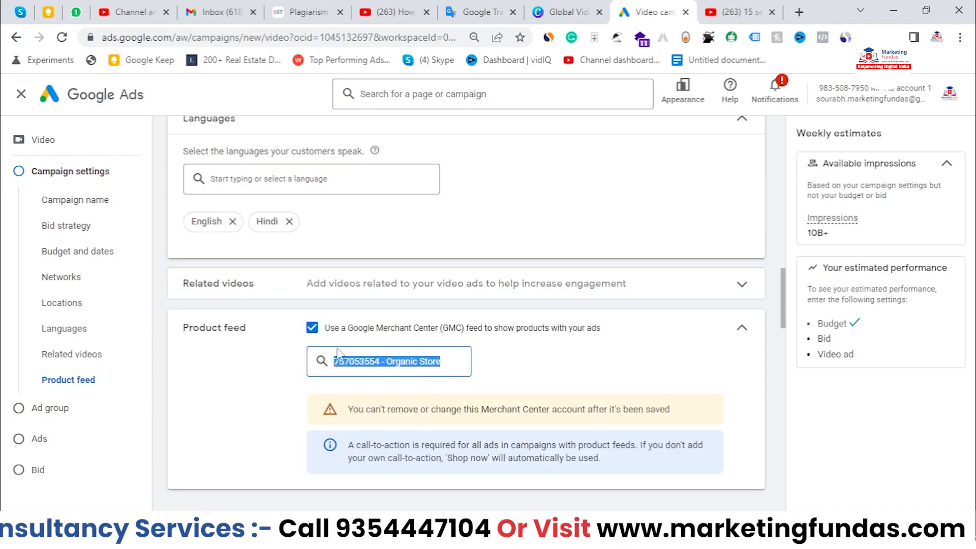
{"action": "left_click", "coordinate": [312, 328]}
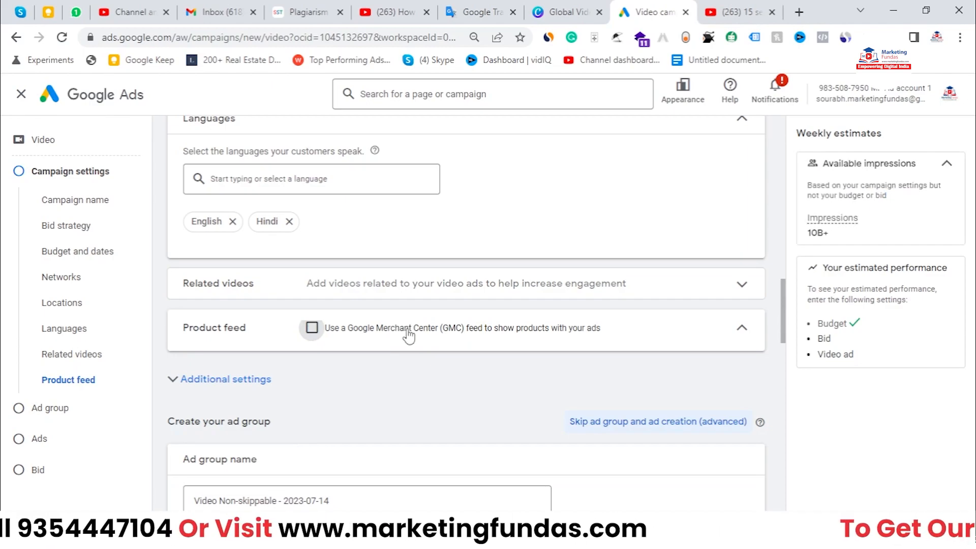
{"action": "left_click", "coordinate": [409, 332]}
{"action": "left_click", "coordinate": [409, 332]}
{"action": "left_click", "coordinate": [409, 331]}
{"action": "left_click", "coordinate": [409, 332]}
{"action": "scroll", "coordinate": [461, 407], "scroll_direction": "down", "scroll_amount": 1}
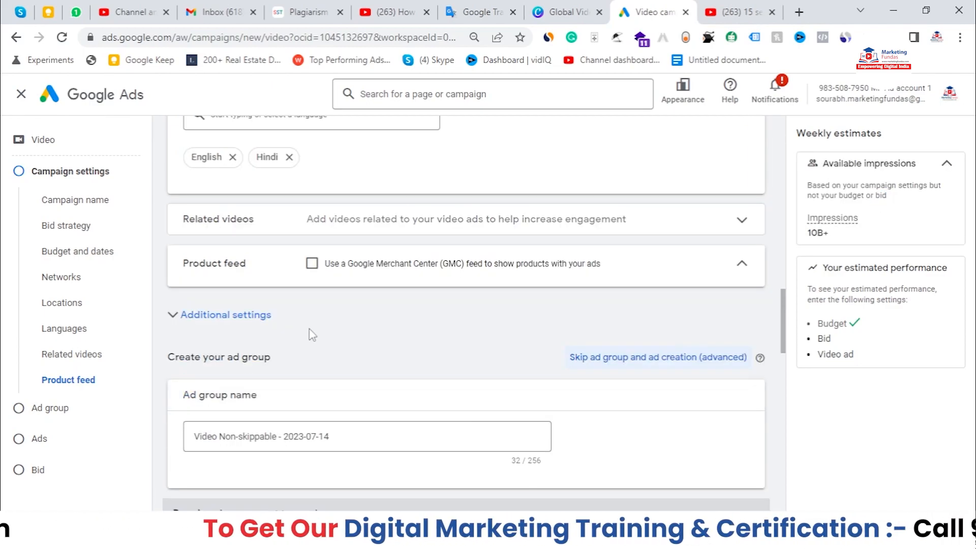
- Expand the campaign's additional settings and open the device targeting options
{"action": "left_click", "coordinate": [229, 318]}
{"action": "scroll", "coordinate": [359, 297], "scroll_direction": "down", "scroll_amount": 2}
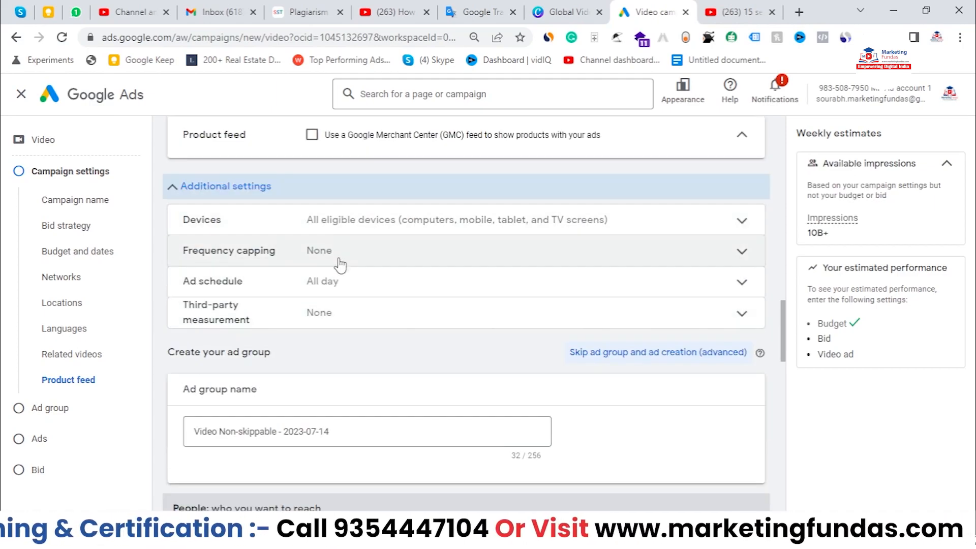
{"action": "left_click", "coordinate": [349, 230]}
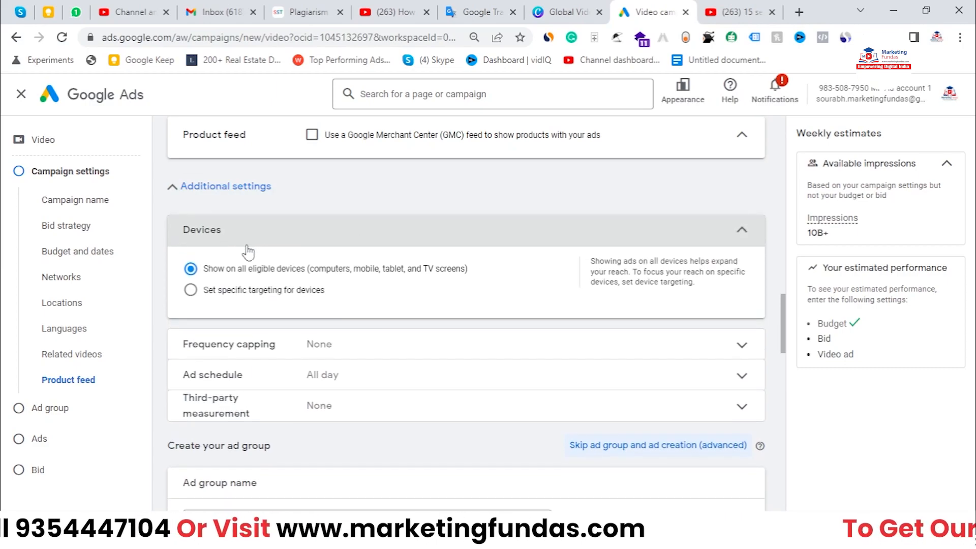
{"action": "left_click_drag", "start_coordinate": [247, 233], "coordinate": [183, 227]}
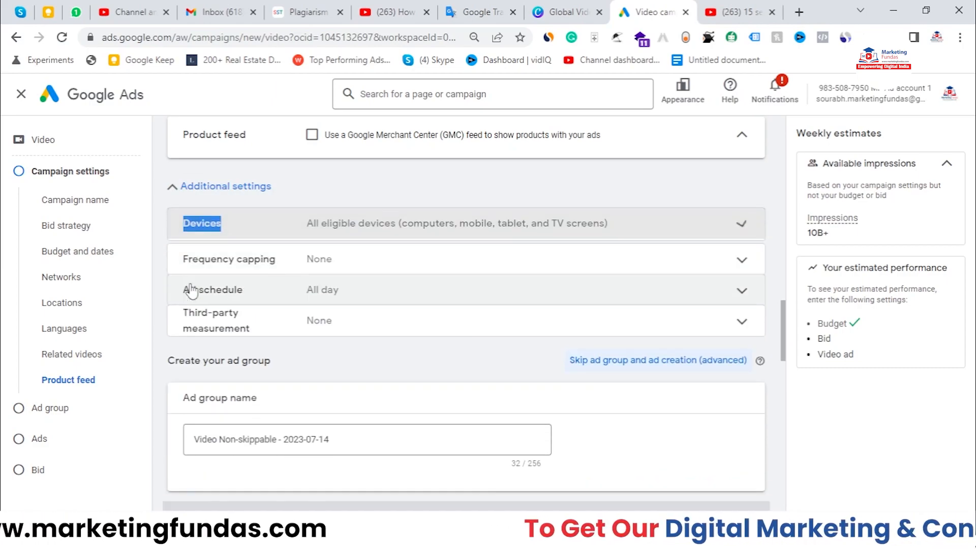
{"action": "left_click", "coordinate": [403, 223]}
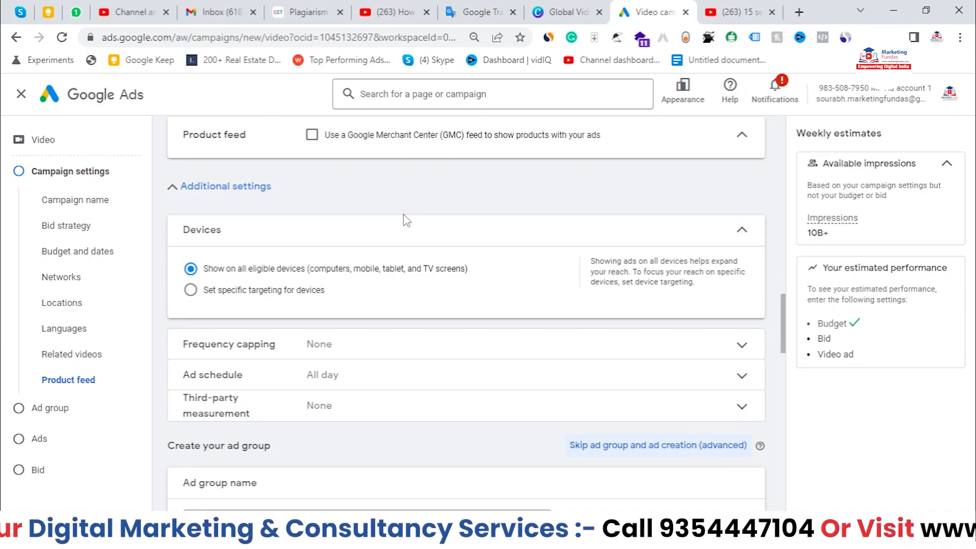
- Try specific device targeting for mobile phones only, excluding computers, tablets and TV screens
{"action": "left_click", "coordinate": [220, 289]}
{"action": "scroll", "coordinate": [316, 292], "scroll_direction": "down", "scroll_amount": 1}
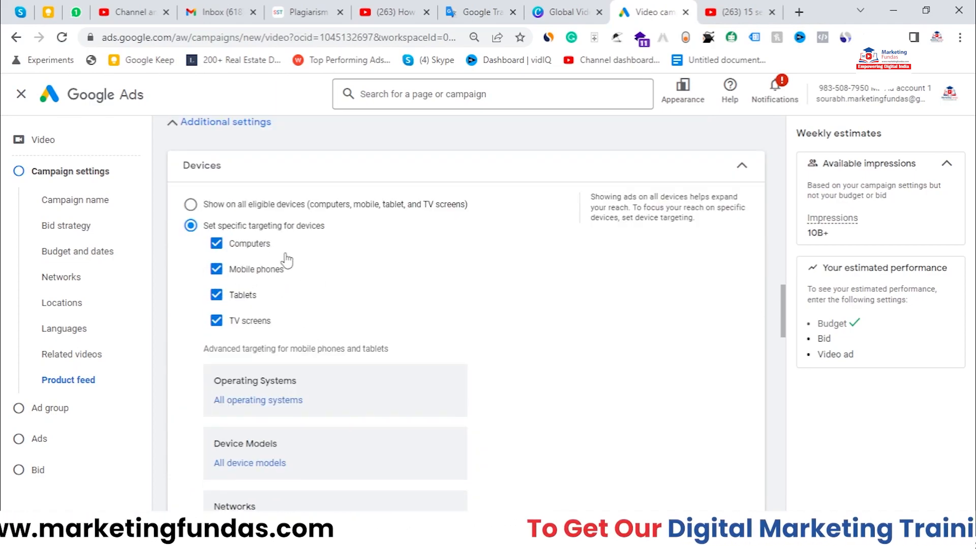
{"action": "scroll", "coordinate": [234, 246], "scroll_direction": "down", "scroll_amount": 1}
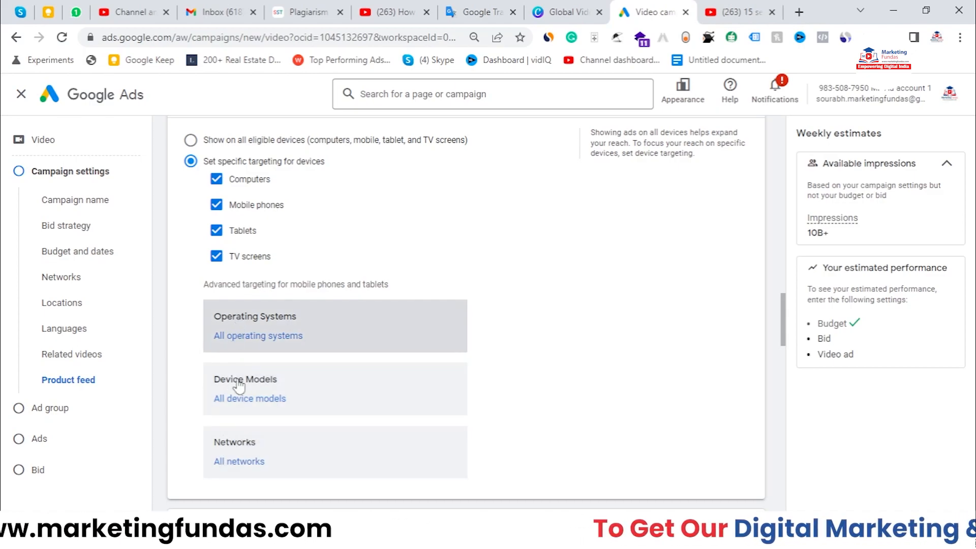
{"action": "left_click", "coordinate": [216, 181]}
{"action": "left_click", "coordinate": [215, 231]}
{"action": "left_click", "coordinate": [214, 256]}
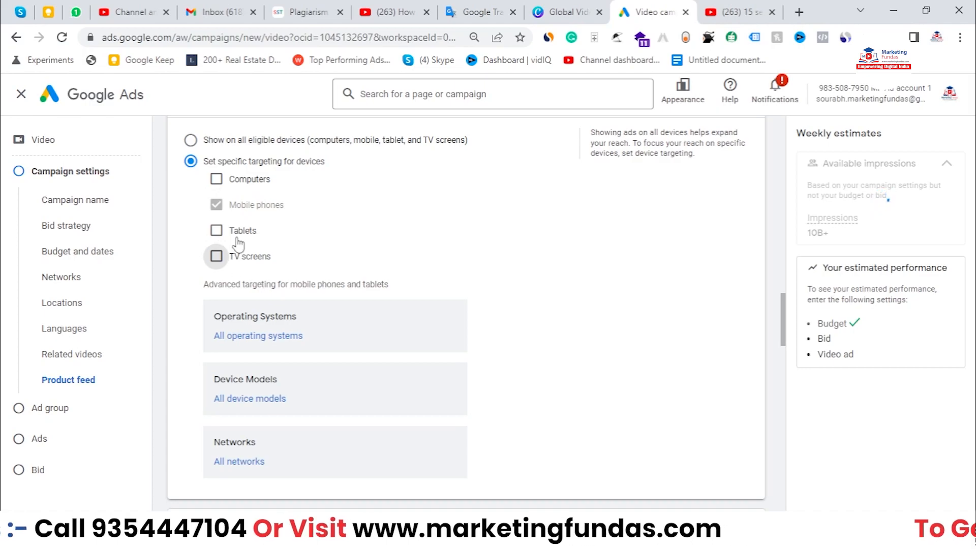
- Include computers, tablets and TV screens again and set the campaign to show on all eligible devices
{"action": "left_click", "coordinate": [217, 180]}
{"action": "left_click", "coordinate": [216, 230]}
{"action": "left_click", "coordinate": [216, 256]}
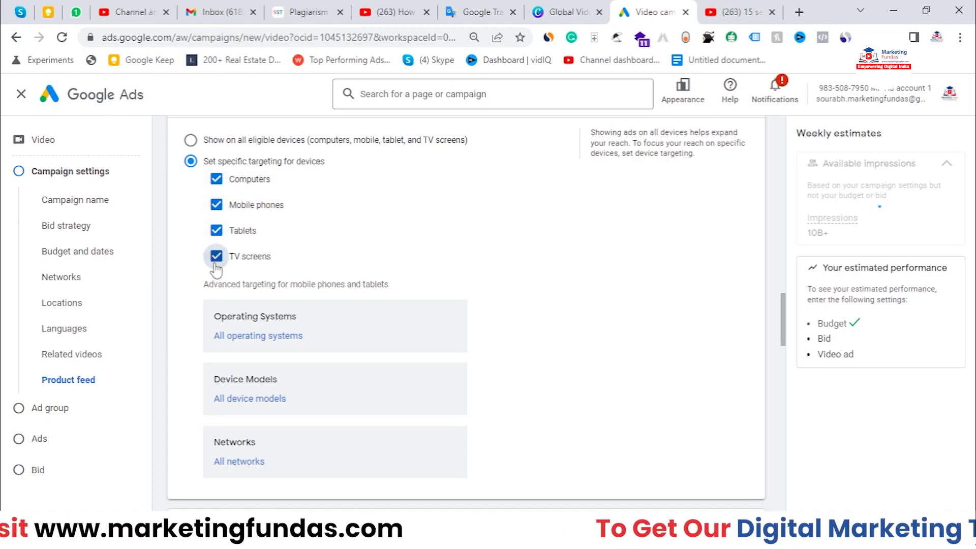
{"action": "left_click", "coordinate": [219, 142]}
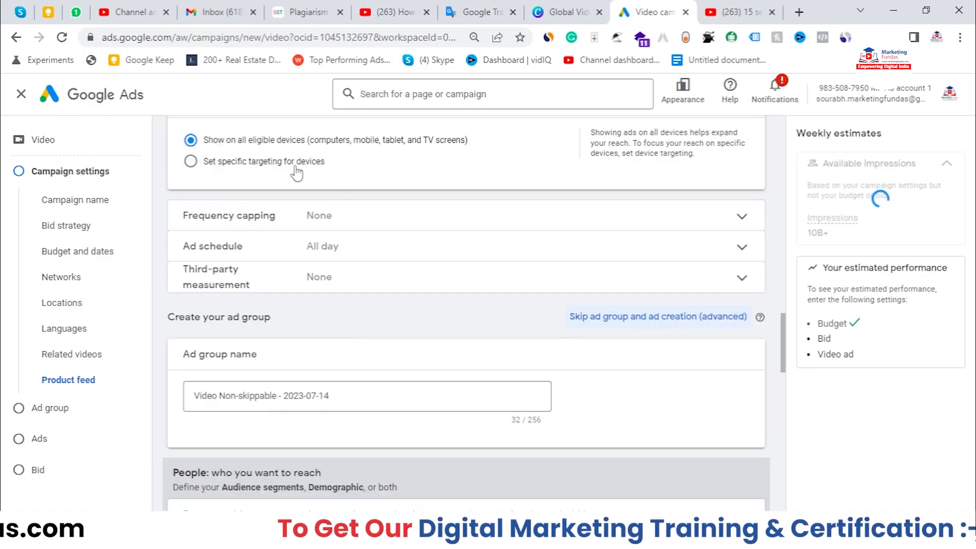
{"action": "left_click_drag", "start_coordinate": [208, 142], "coordinate": [307, 142]}
{"action": "left_click", "coordinate": [407, 168]}
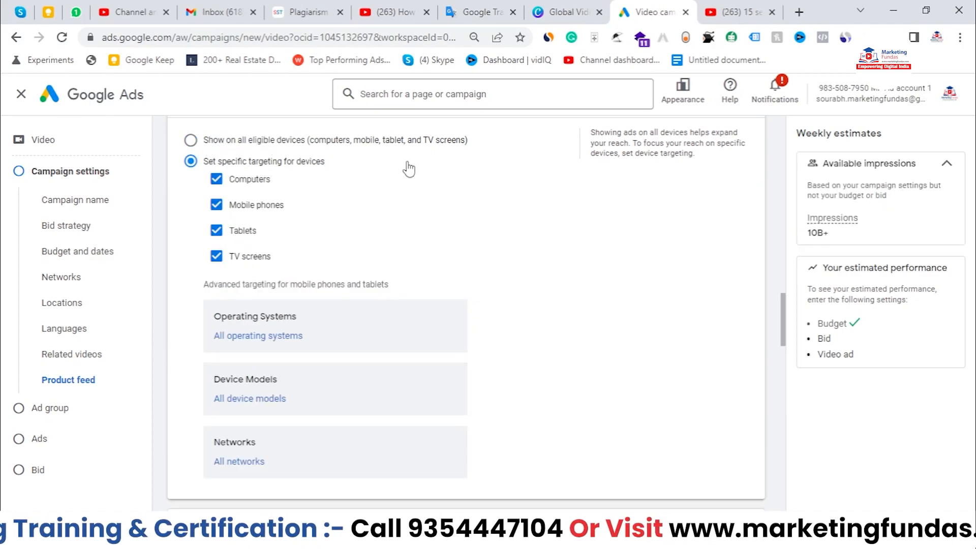
{"action": "scroll", "coordinate": [420, 145], "scroll_direction": "up", "scroll_amount": 1}
{"action": "left_click", "coordinate": [257, 204]}
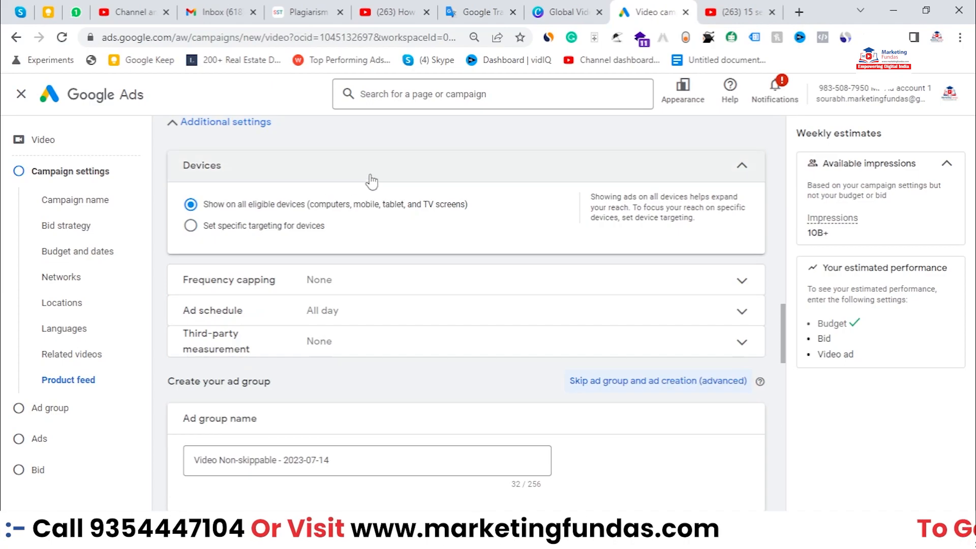
- Enable the campaign's impression frequency cap and limit it to 5 impressions per day
{"action": "left_click", "coordinate": [378, 178]}
{"action": "left_click", "coordinate": [346, 196]}
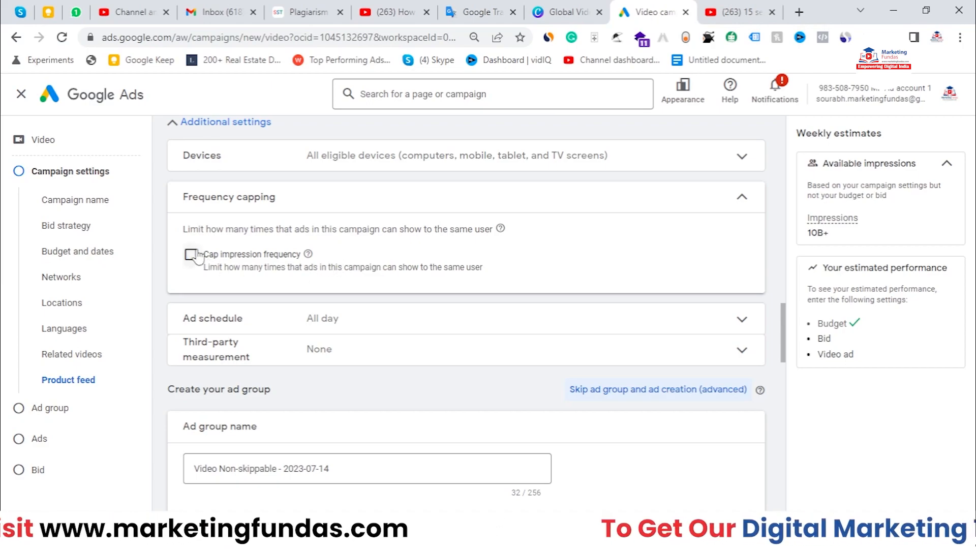
{"action": "left_click_drag", "start_coordinate": [206, 260], "coordinate": [311, 255]}
{"action": "mouse_move", "coordinate": [309, 254]}
{"action": "left_click", "coordinate": [259, 281]}
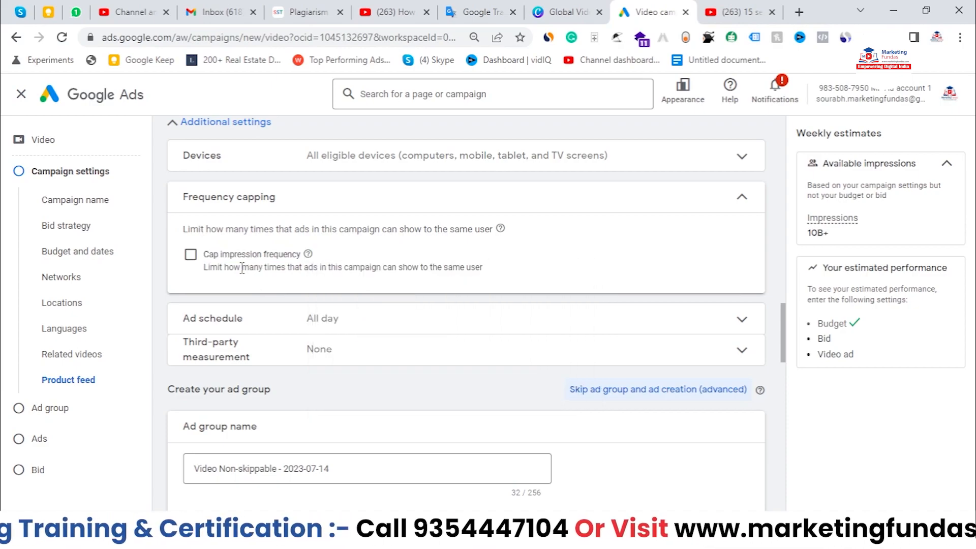
{"action": "left_click", "coordinate": [191, 254]}
{"action": "left_click", "coordinate": [278, 315]}
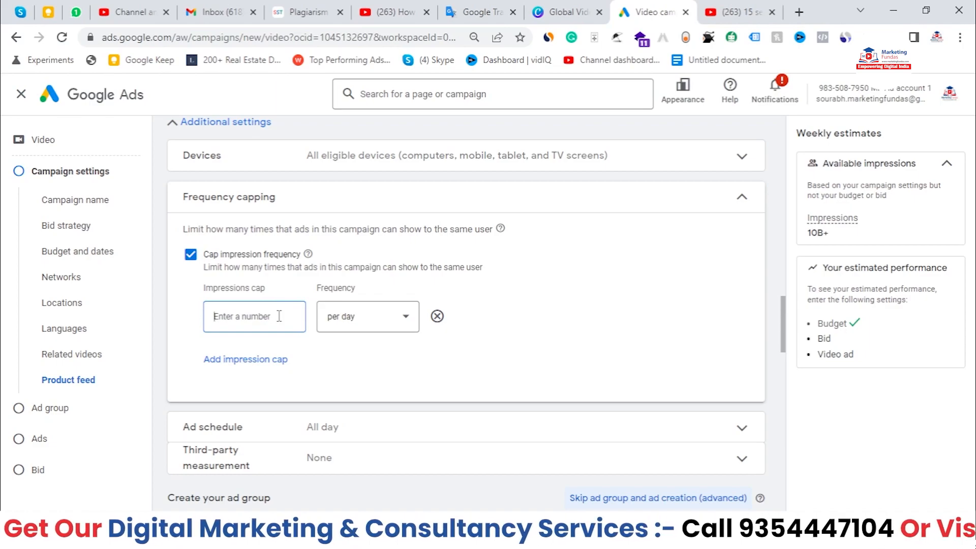
{"action": "type", "text": "5"}
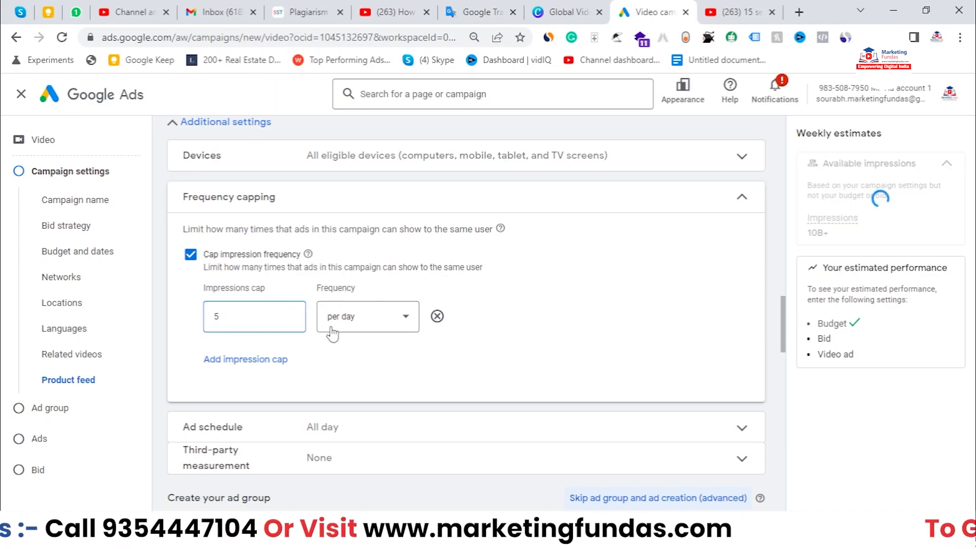
- Add two more impression caps of 20 per week and 50 per month
{"action": "left_click", "coordinate": [269, 361]}
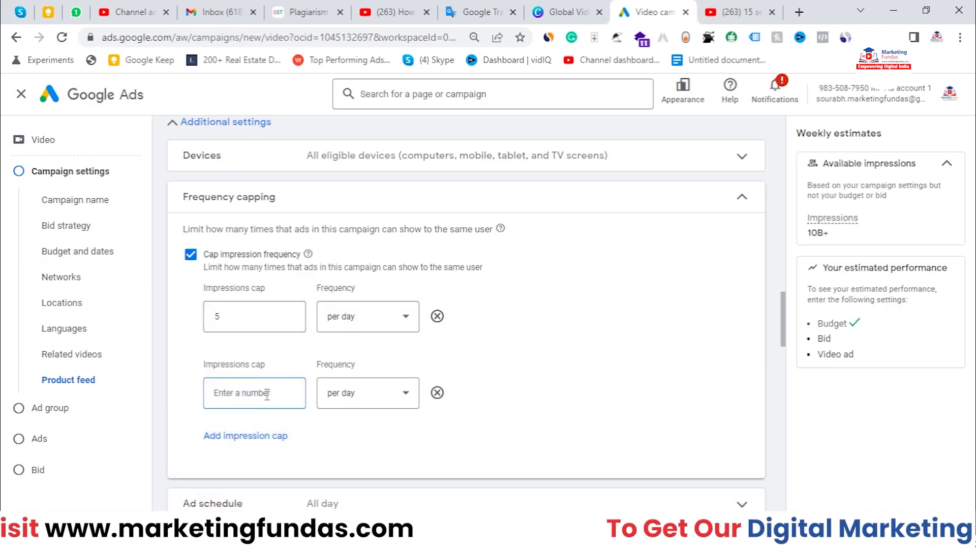
{"action": "type", "text": "20"}
{"action": "left_click", "coordinate": [369, 398]}
{"action": "left_click", "coordinate": [374, 433]}
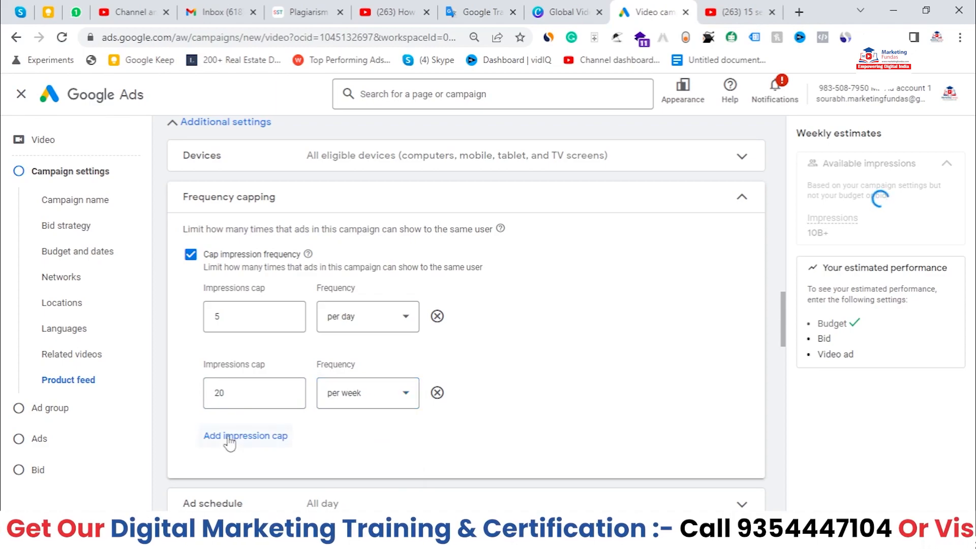
{"action": "left_click", "coordinate": [233, 437]}
{"action": "type", "text": "50"}
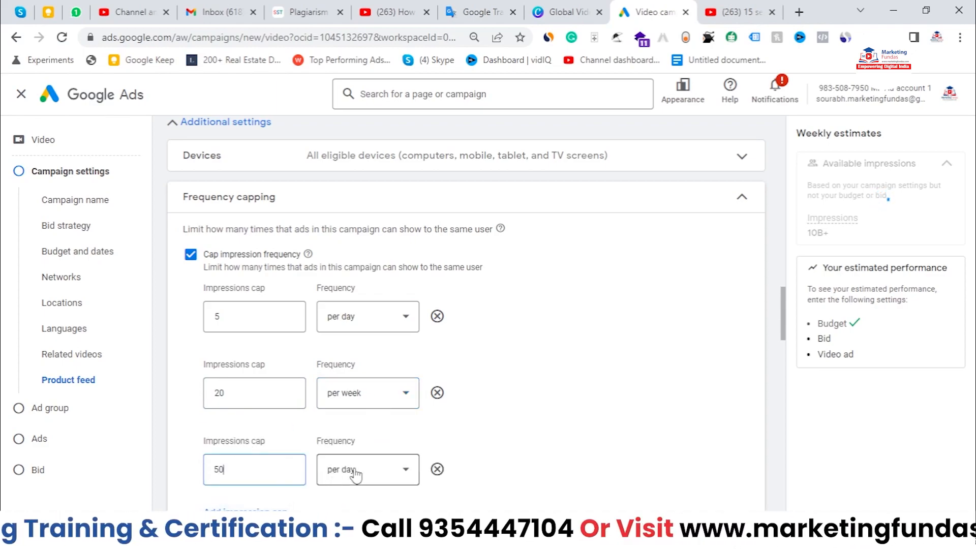
{"action": "left_click", "coordinate": [406, 475]}
{"action": "left_click", "coordinate": [406, 473]}
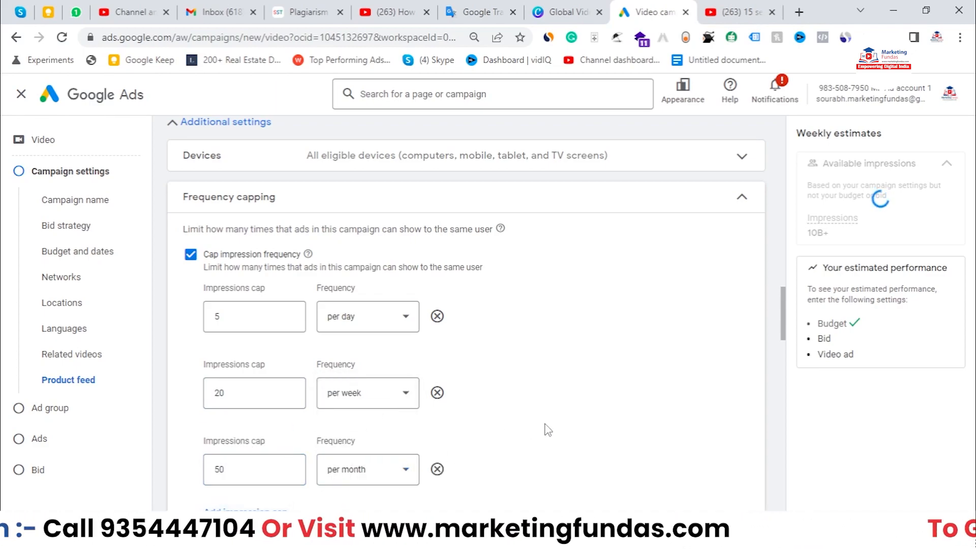
- Review the daily, weekly and monthly impression caps under frequency capping
{"action": "scroll", "coordinate": [560, 424], "scroll_direction": "down", "scroll_amount": 1}
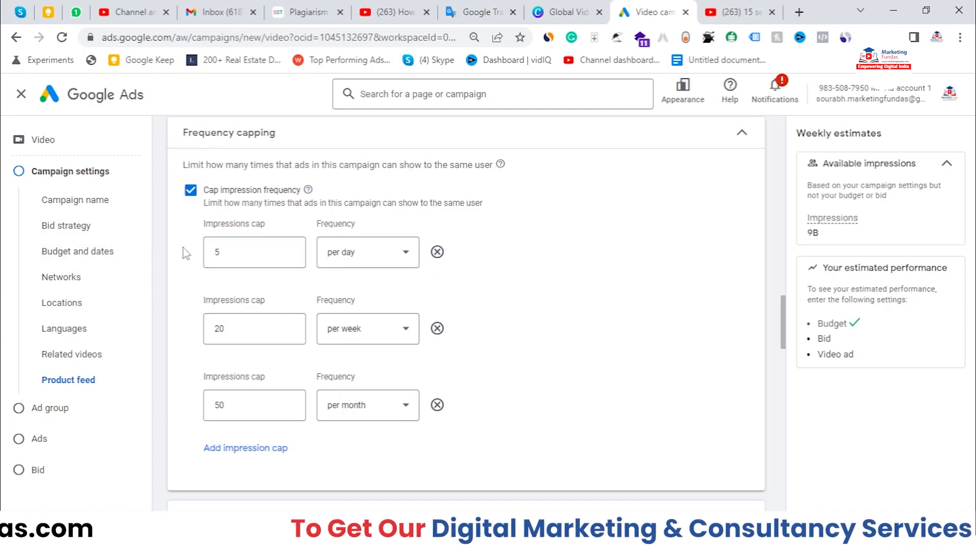
{"action": "left_click", "coordinate": [219, 262]}
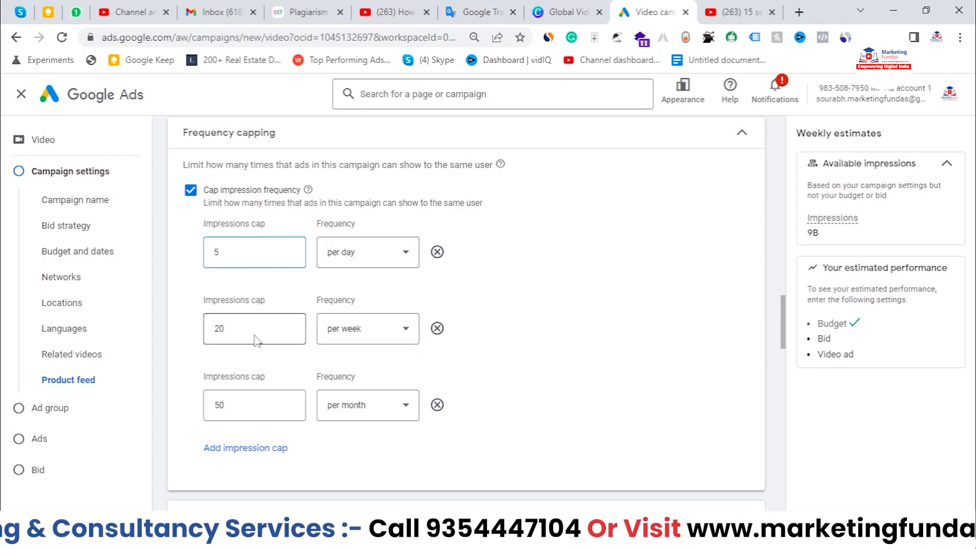
{"action": "double_click", "coordinate": [247, 405]}
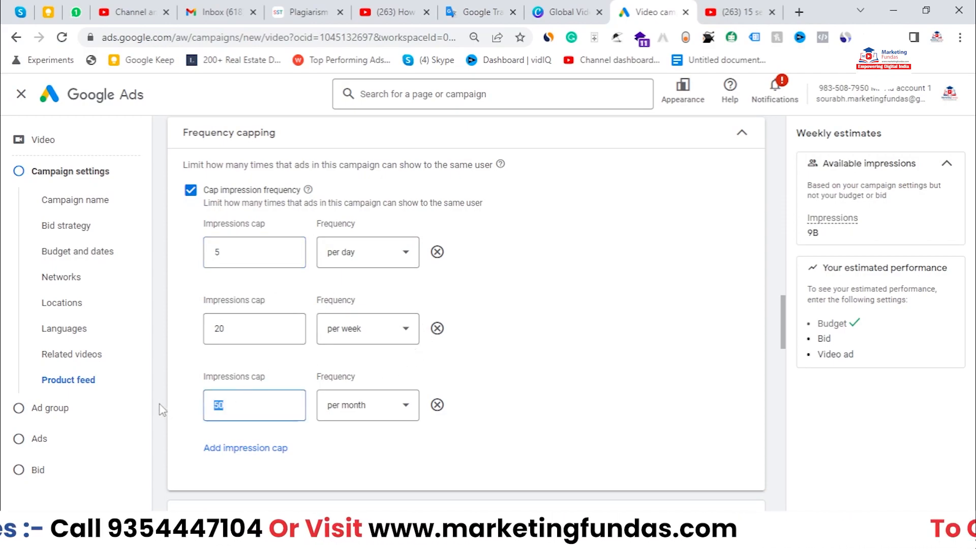
{"action": "left_click", "coordinate": [620, 419]}
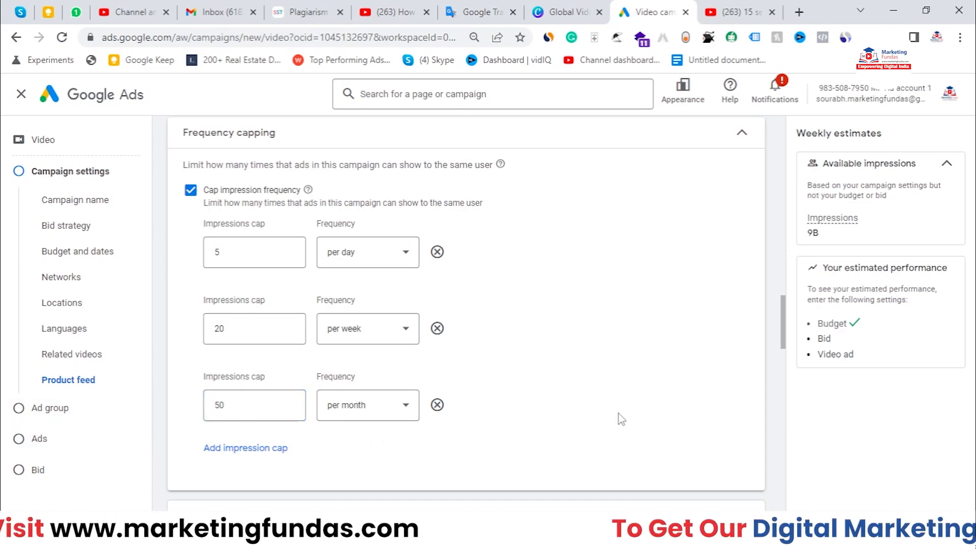
{"action": "scroll", "coordinate": [622, 401], "scroll_direction": "down", "scroll_amount": 1}
{"action": "scroll", "coordinate": [620, 390], "scroll_direction": "up", "scroll_amount": 1}
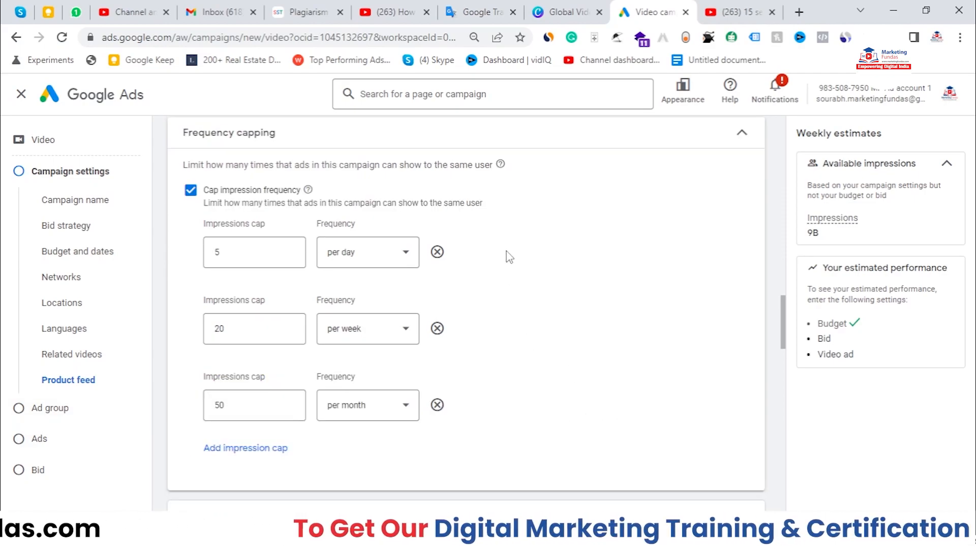
- Add a second entry to the ad schedule and look through its available days and the first entry's start times
{"action": "scroll", "coordinate": [498, 345], "scroll_direction": "down", "scroll_amount": 2}
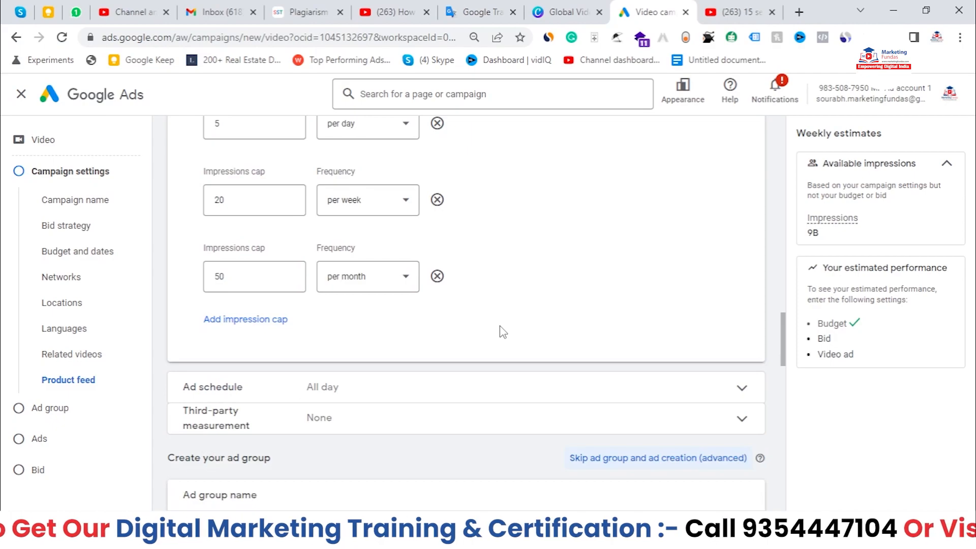
{"action": "scroll", "coordinate": [503, 331], "scroll_direction": "down", "scroll_amount": 2}
{"action": "left_click", "coordinate": [366, 257]}
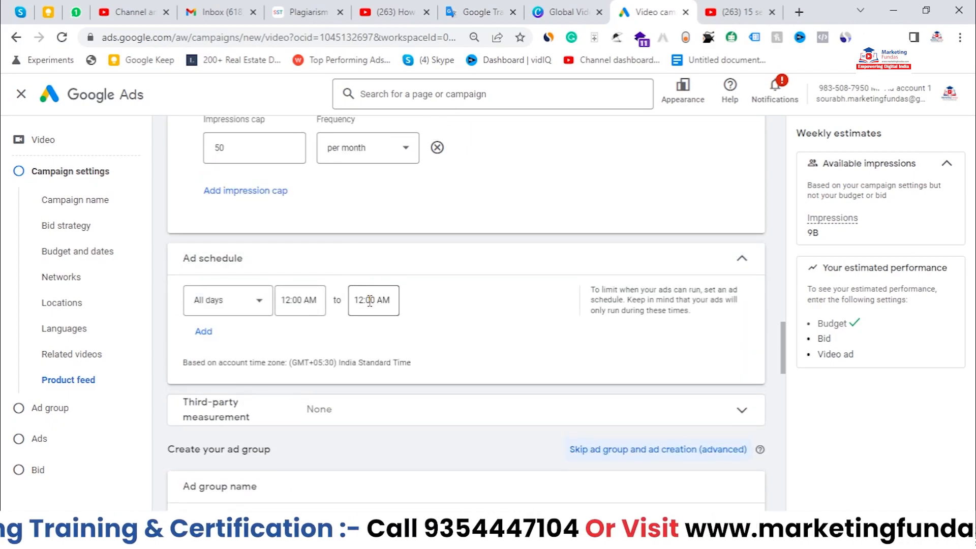
{"action": "left_click", "coordinate": [204, 333]}
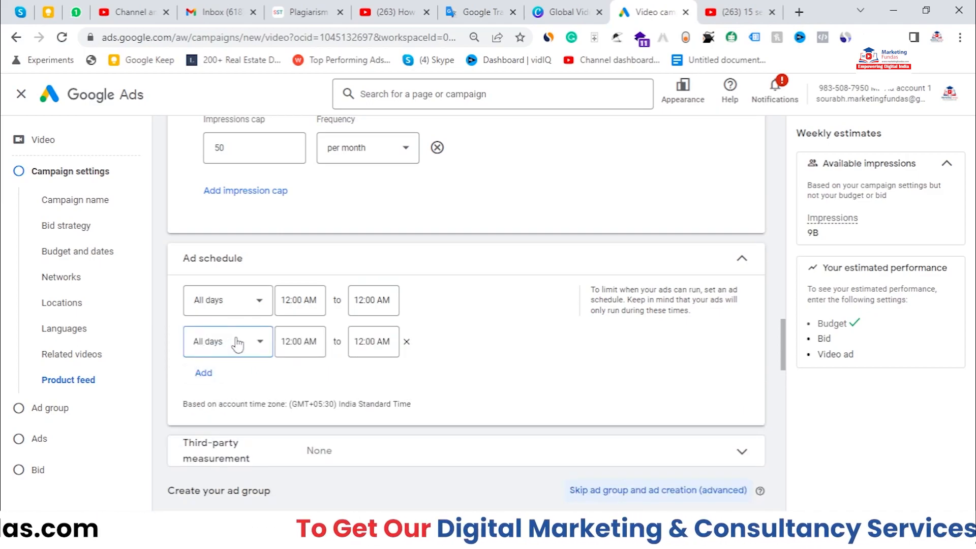
{"action": "left_click", "coordinate": [239, 342]}
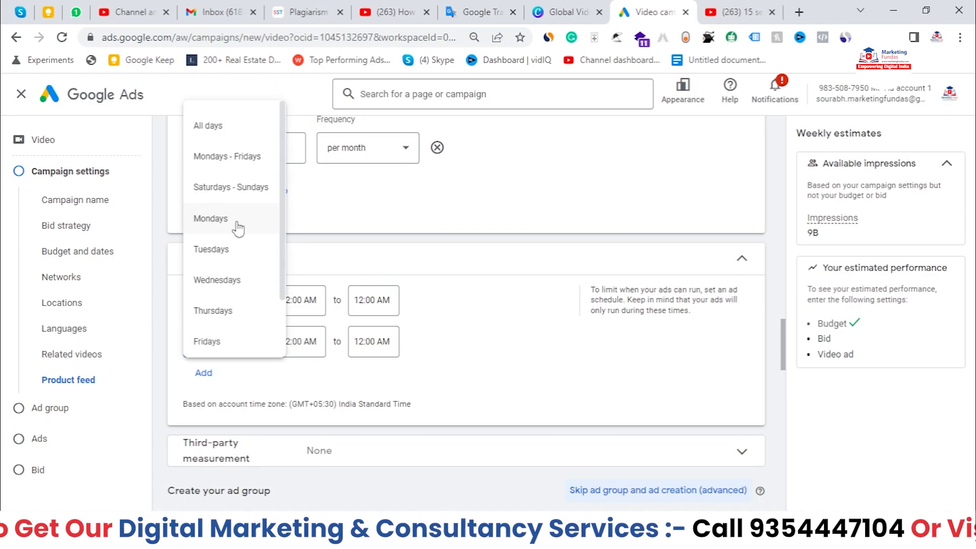
{"action": "scroll", "coordinate": [232, 285], "scroll_direction": "down", "scroll_amount": 2}
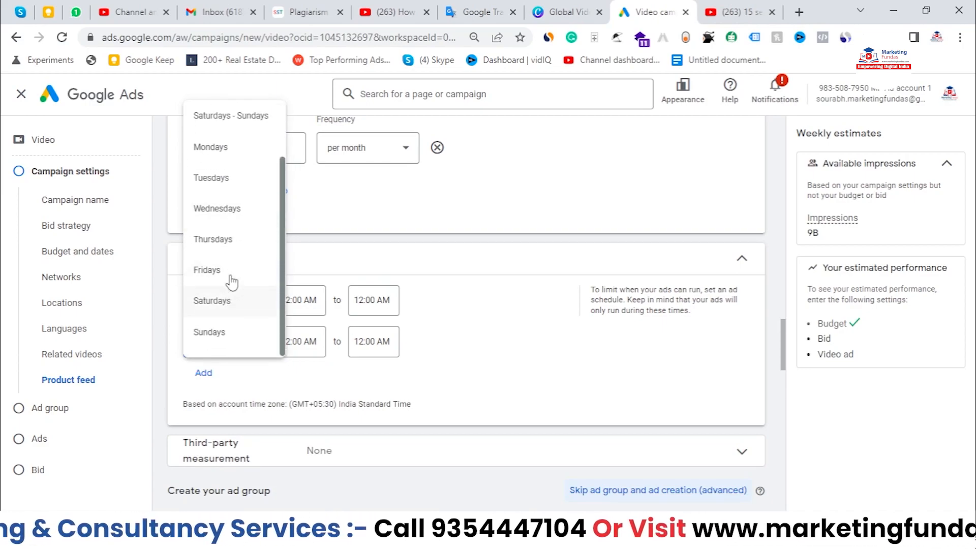
{"action": "scroll", "coordinate": [231, 249], "scroll_direction": "up", "scroll_amount": 3}
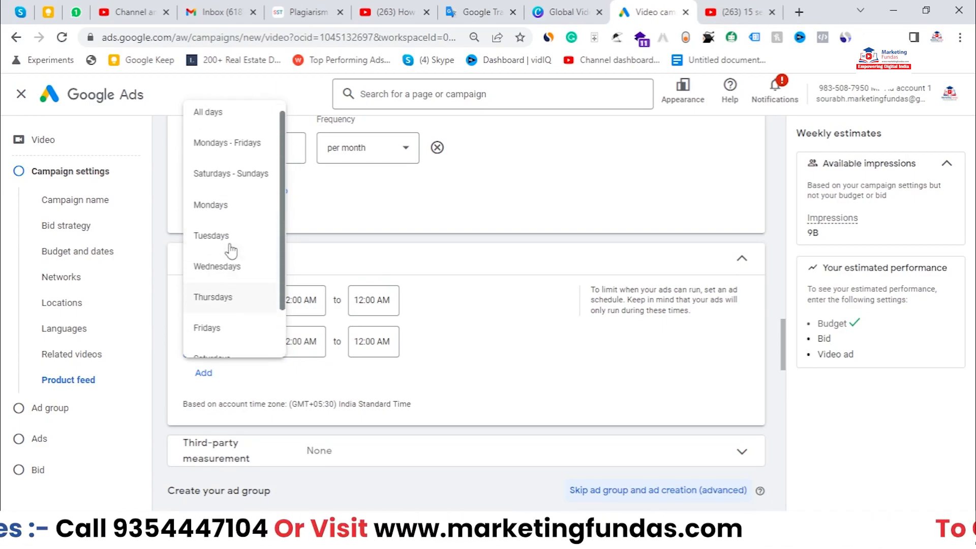
{"action": "left_click", "coordinate": [301, 299]}
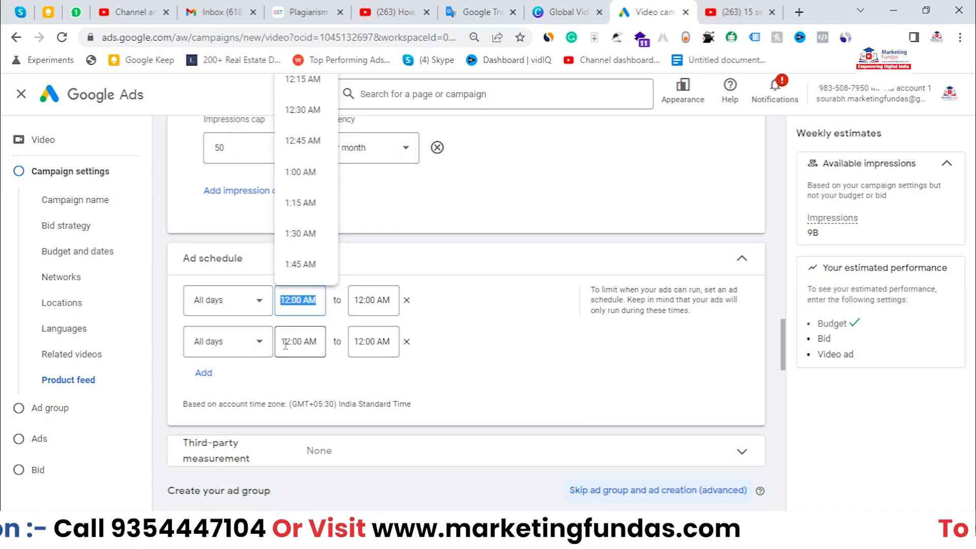
- Remove the second ad schedule entry and collapse the ad schedule settings
{"action": "left_click", "coordinate": [407, 341]}
{"action": "left_click", "coordinate": [407, 342]}
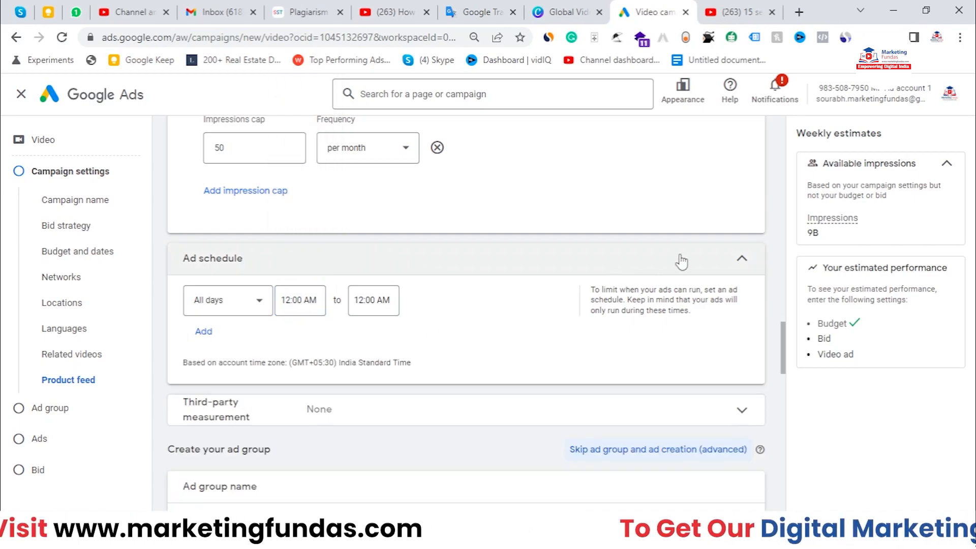
{"action": "left_click", "coordinate": [724, 262]}
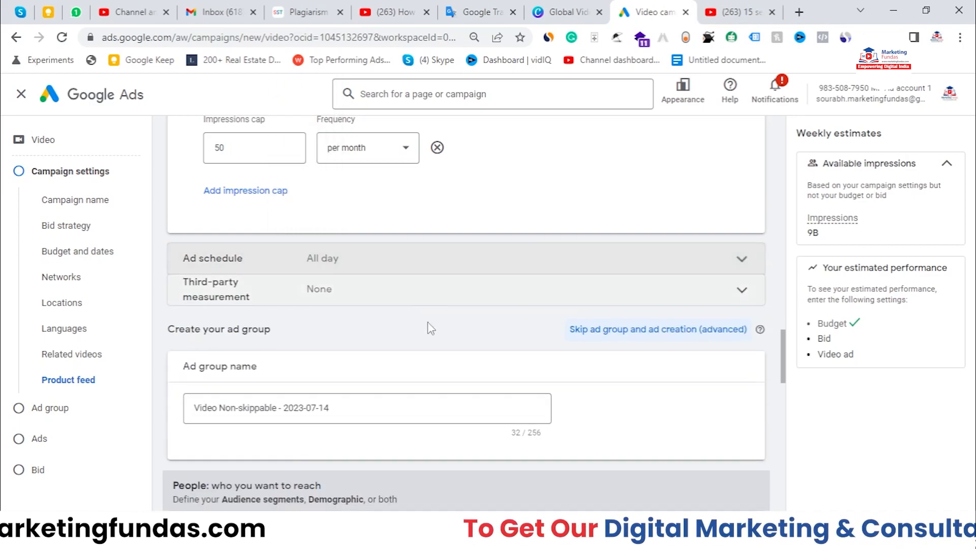
- Check the campaign's third-party measurement settings and the ad group's name
{"action": "left_click", "coordinate": [333, 303]}
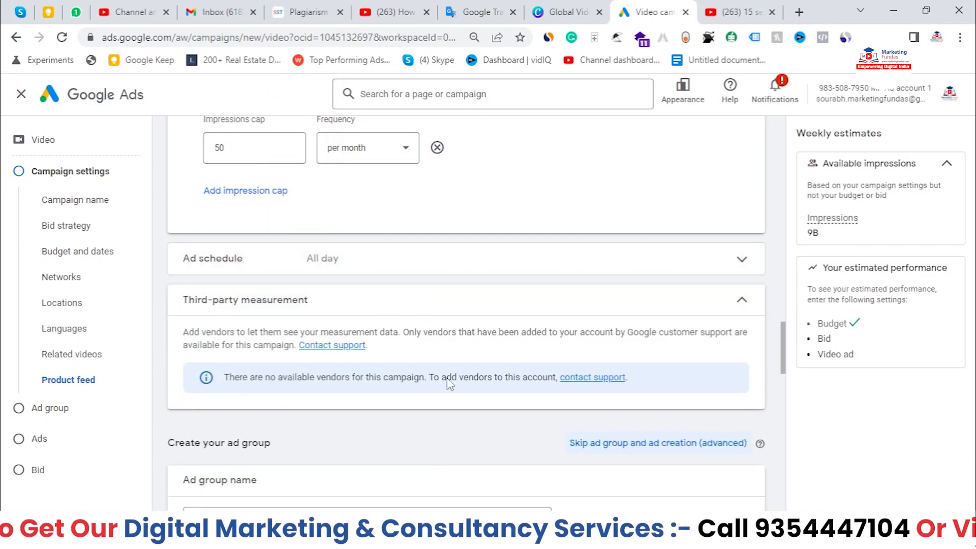
{"action": "left_click", "coordinate": [552, 301]}
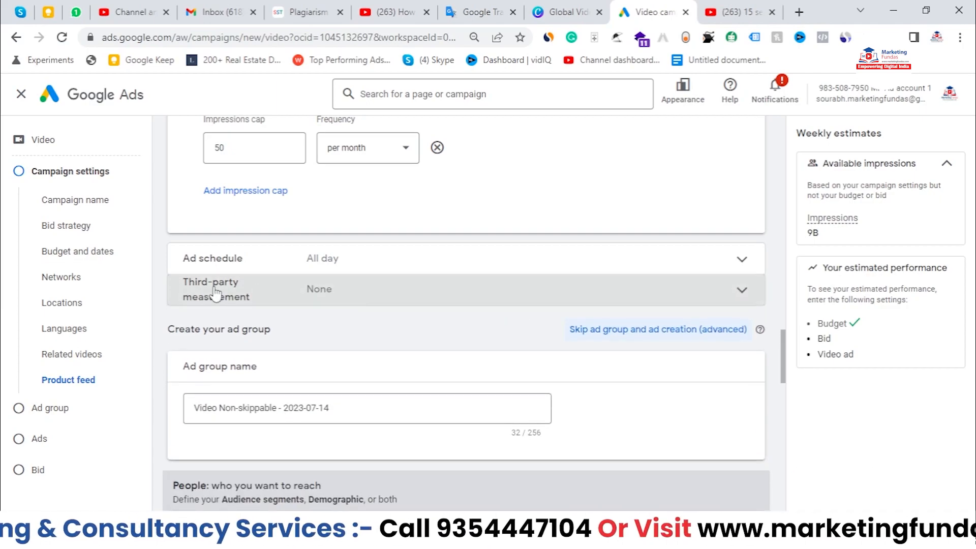
{"action": "scroll", "coordinate": [215, 294], "scroll_direction": "down", "scroll_amount": 3}
{"action": "left_click_drag", "start_coordinate": [273, 203], "coordinate": [168, 208]}
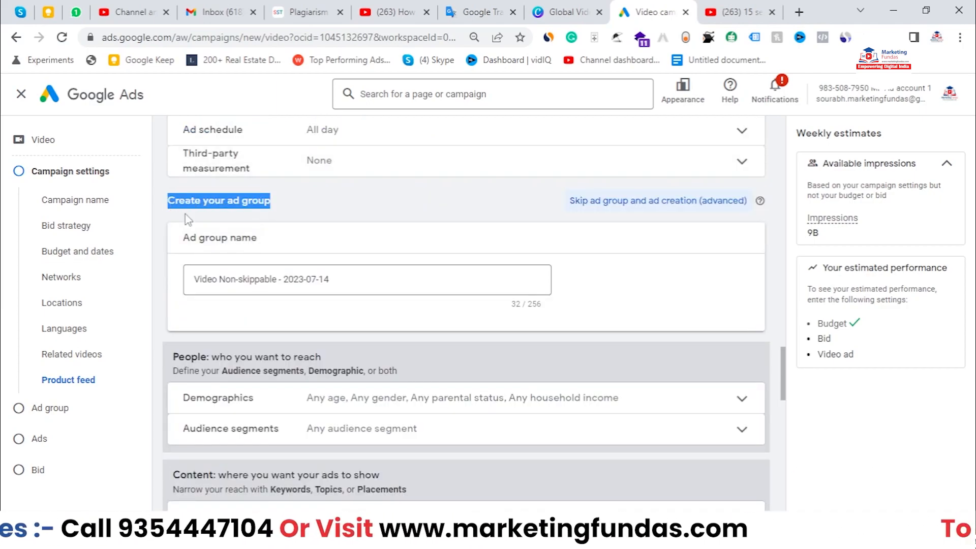
{"action": "left_click_drag", "start_coordinate": [359, 282], "coordinate": [183, 282]}
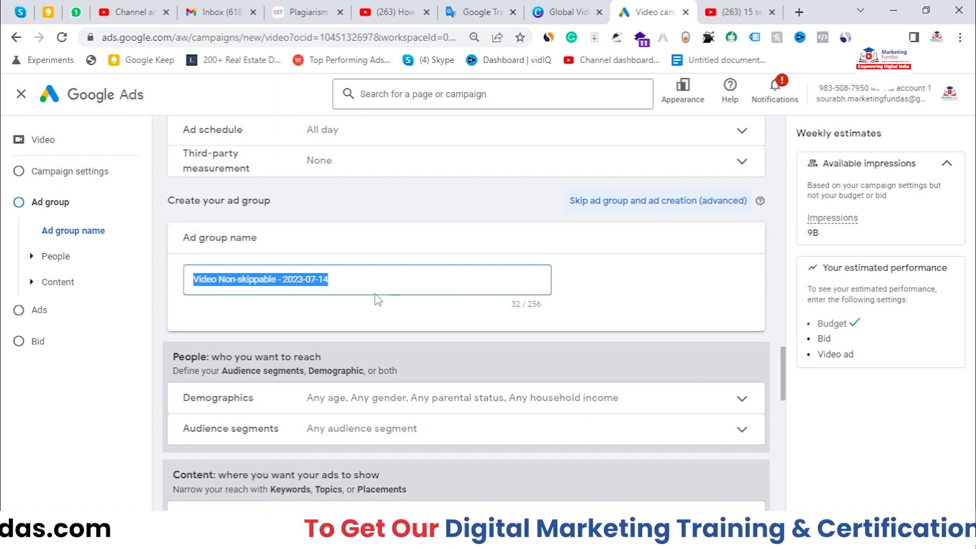
{"action": "left_click", "coordinate": [400, 304]}
- Open the ad group's demographic targeting options
{"action": "scroll", "coordinate": [399, 304], "scroll_direction": "down", "scroll_amount": 1}
{"action": "scroll", "coordinate": [538, 287], "scroll_direction": "down", "scroll_amount": 2}
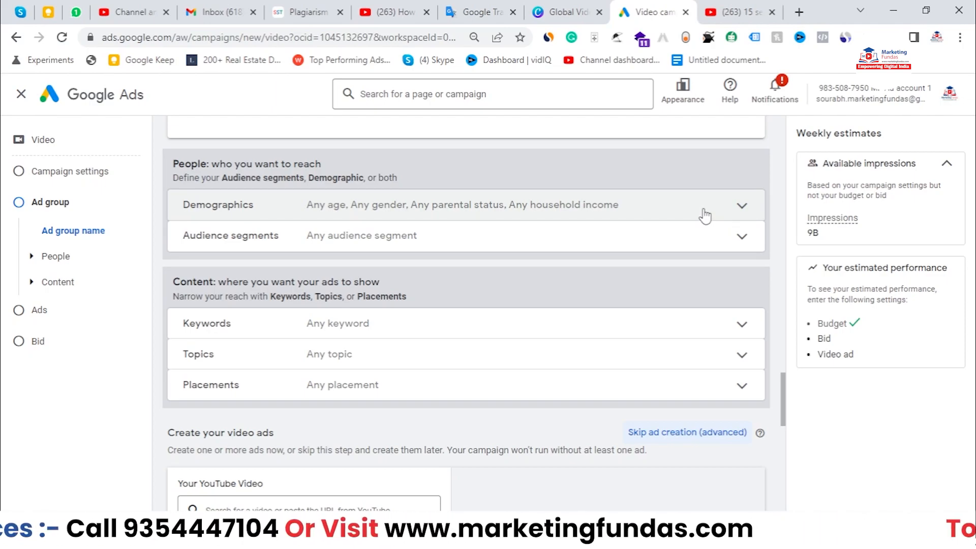
{"action": "left_click", "coordinate": [705, 216]}
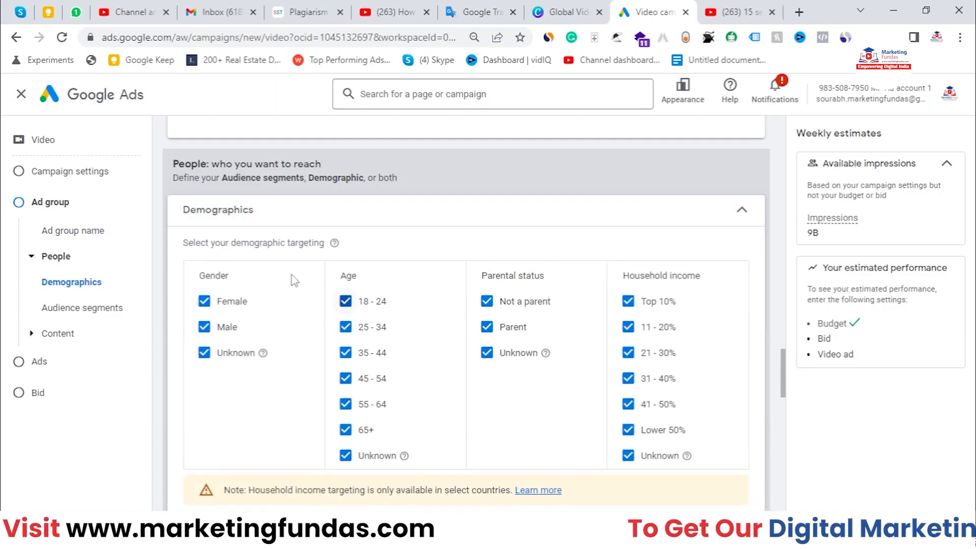
{"action": "scroll", "coordinate": [672, 380], "scroll_direction": "down", "scroll_amount": 1}
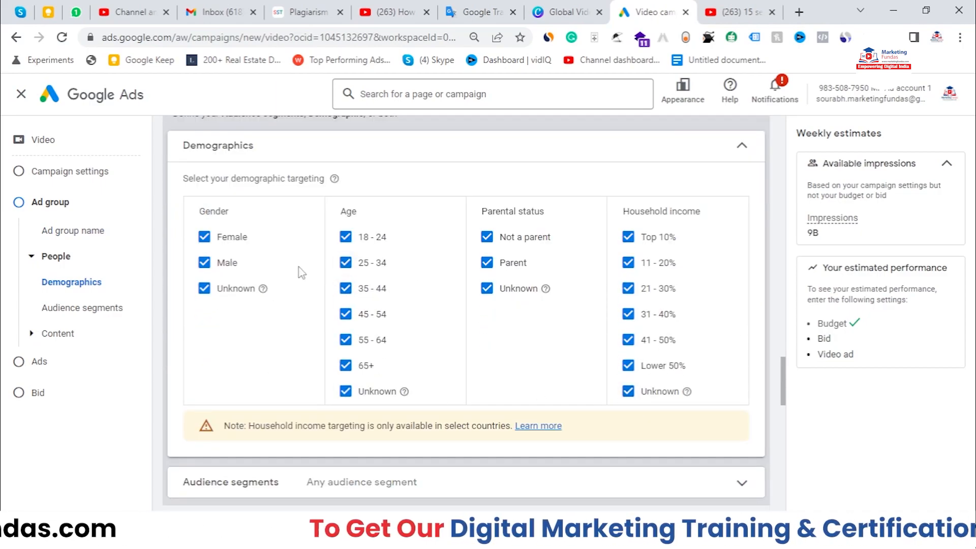
- Try limiting gender targeting to male only, and include the female and unknown genders again
{"action": "left_click", "coordinate": [234, 238]}
{"action": "left_click", "coordinate": [230, 288]}
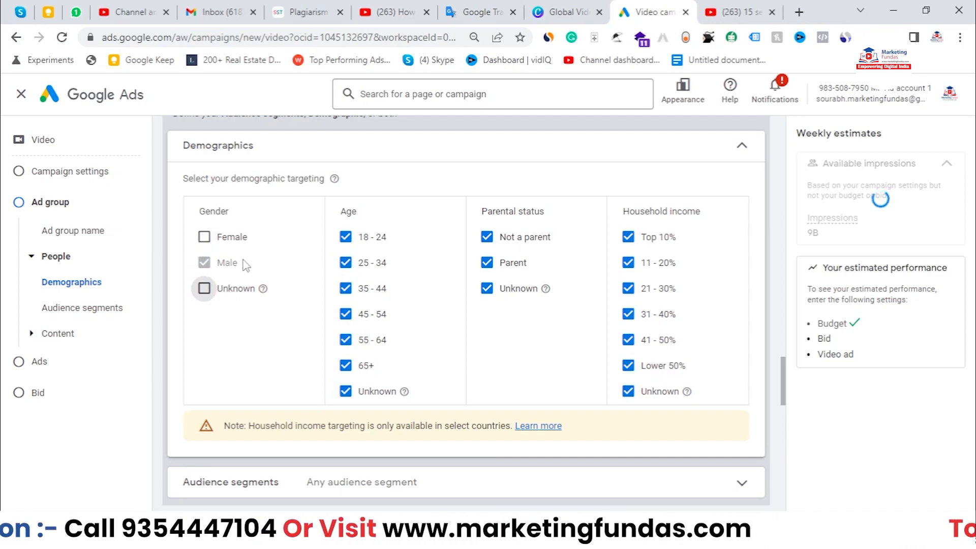
{"action": "left_click", "coordinate": [203, 236]}
{"action": "left_click", "coordinate": [204, 288]}
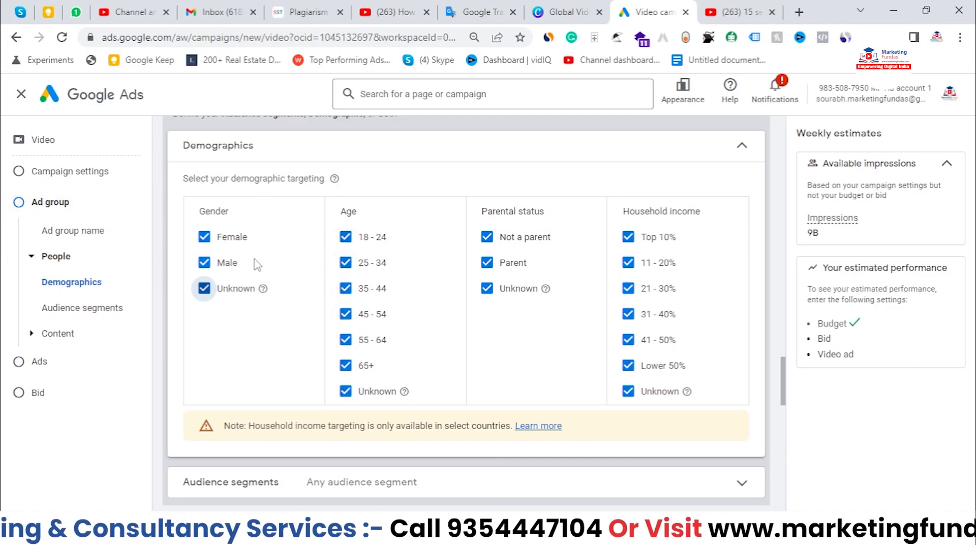
- Exclude the 45 - 54, 55 - 64, 65+ and unknown age groups, keeping ages 18 to 44 targeted
{"action": "left_click", "coordinate": [346, 392]}
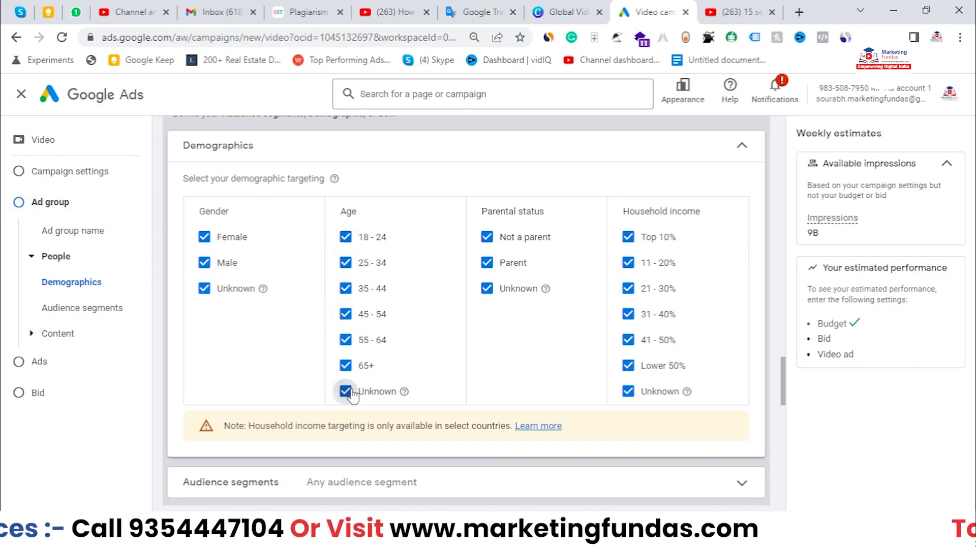
{"action": "left_click", "coordinate": [345, 365]}
{"action": "left_click", "coordinate": [345, 339]}
{"action": "left_click", "coordinate": [346, 314]}
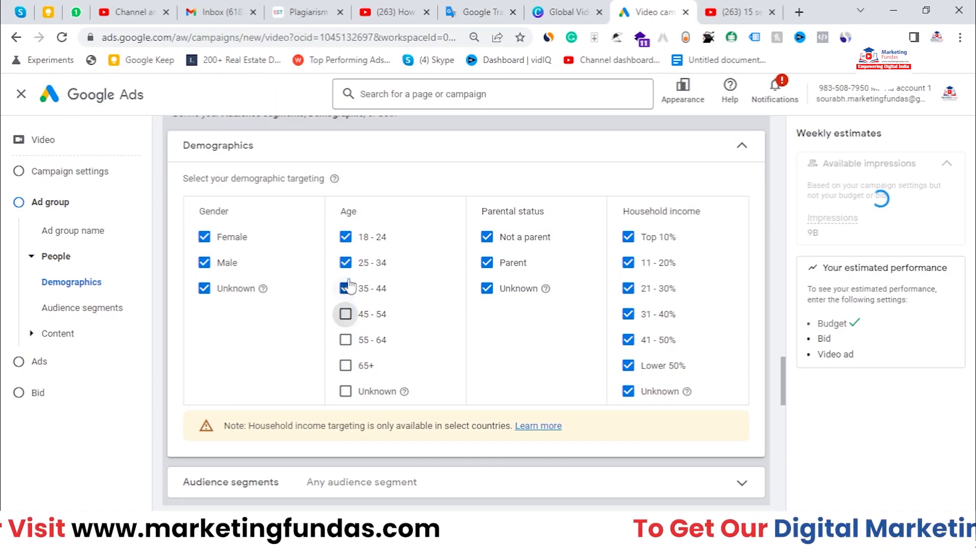
{"action": "left_click_drag", "start_coordinate": [356, 237], "coordinate": [395, 294]}
{"action": "left_click_drag", "start_coordinate": [357, 238], "coordinate": [375, 248]}
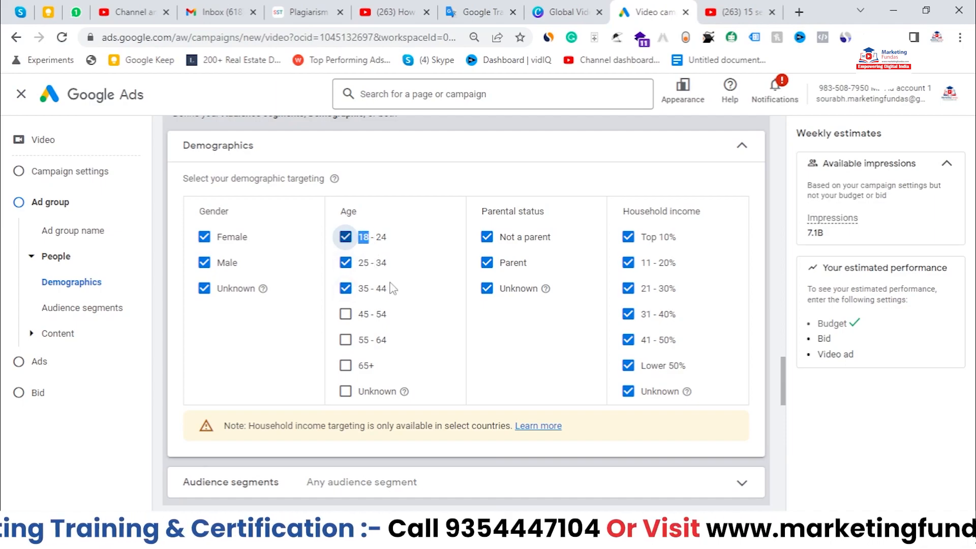
{"action": "left_click_drag", "start_coordinate": [388, 288], "coordinate": [375, 301]}
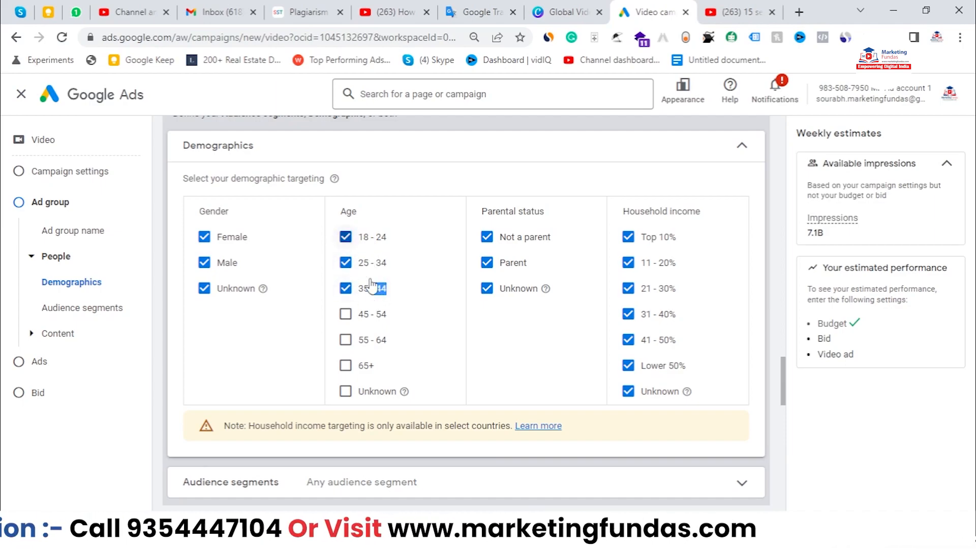
- Review the ad group's demographic selections, reopening the options once, and collapse them
{"action": "left_click", "coordinate": [418, 230]}
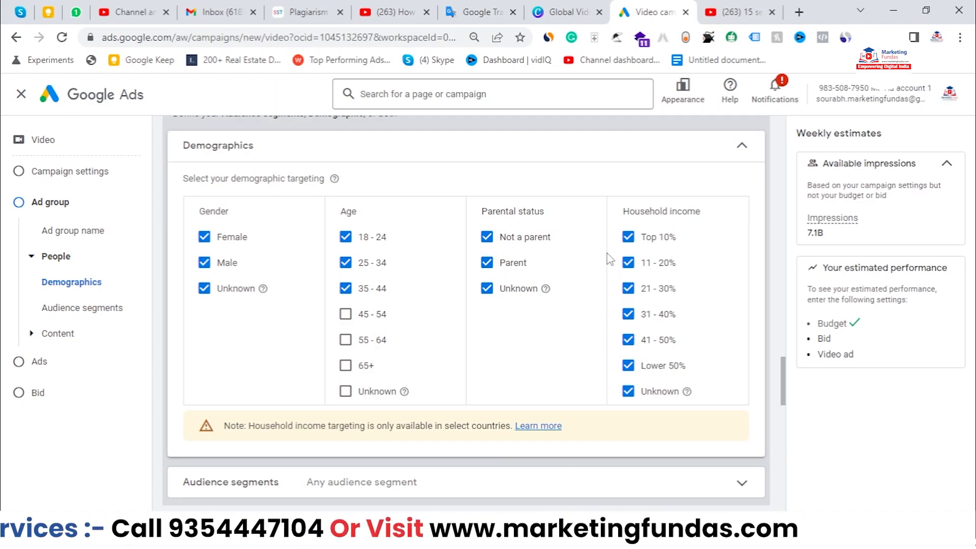
{"action": "left_click", "coordinate": [748, 147]}
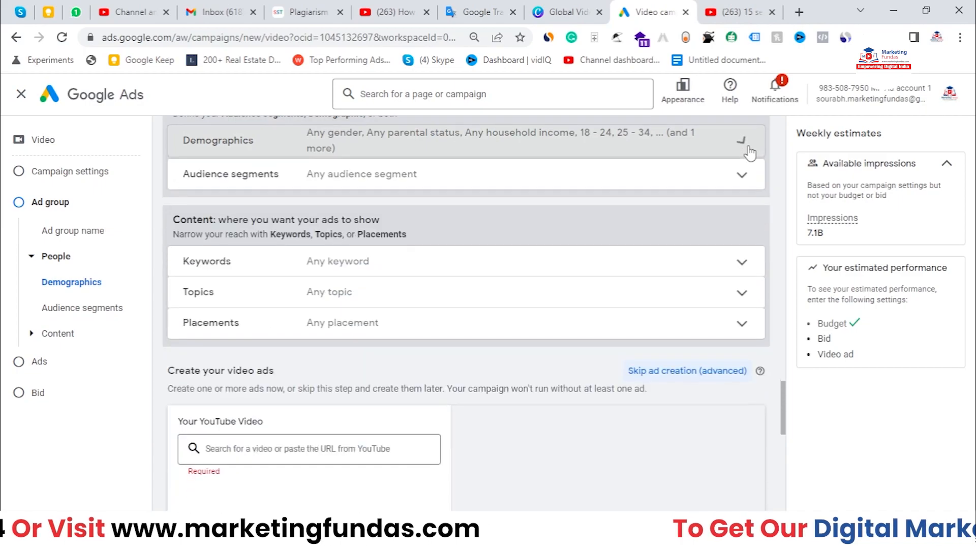
{"action": "scroll", "coordinate": [751, 151], "scroll_direction": "up", "scroll_amount": 1}
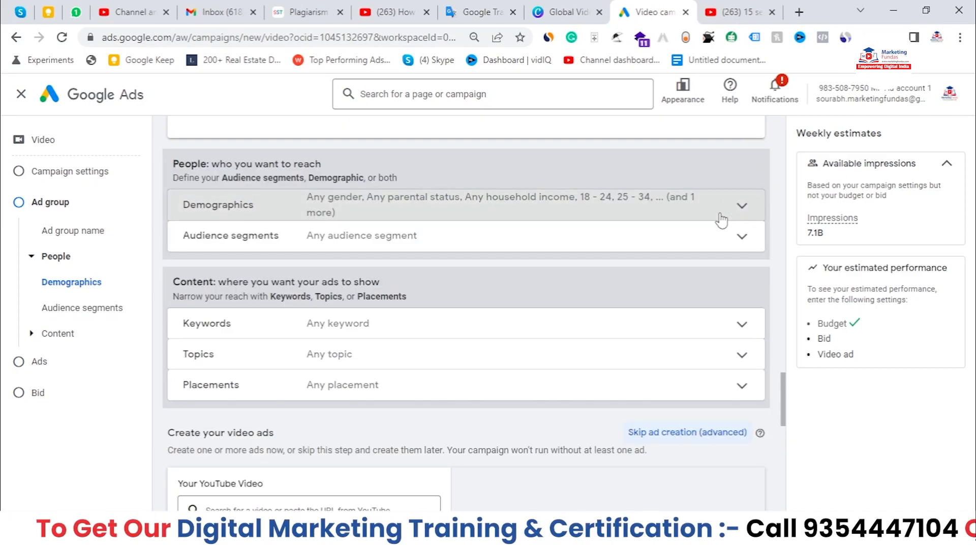
{"action": "left_click", "coordinate": [590, 204]}
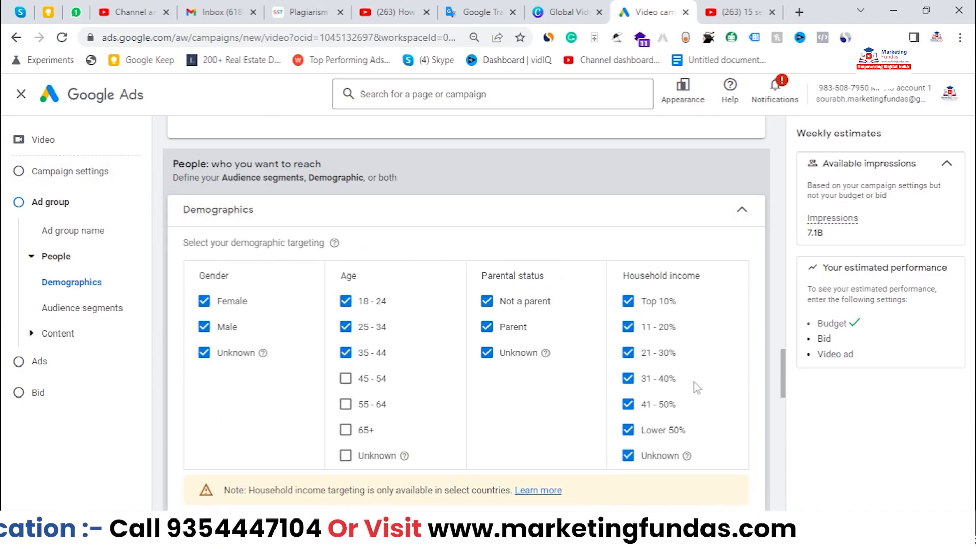
{"action": "left_click", "coordinate": [371, 224]}
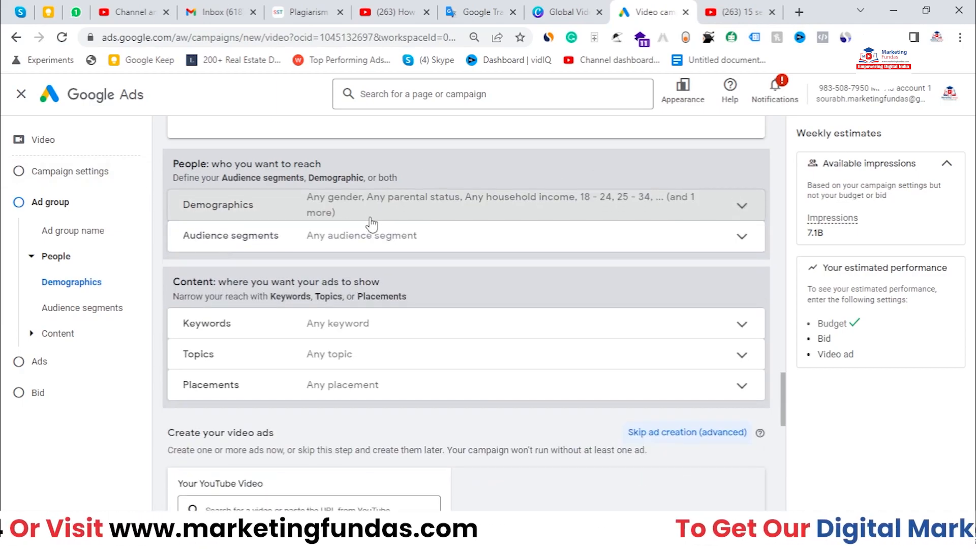
- Open the ad group's audience segment options and browse the available segment categories
{"action": "left_click", "coordinate": [338, 238]}
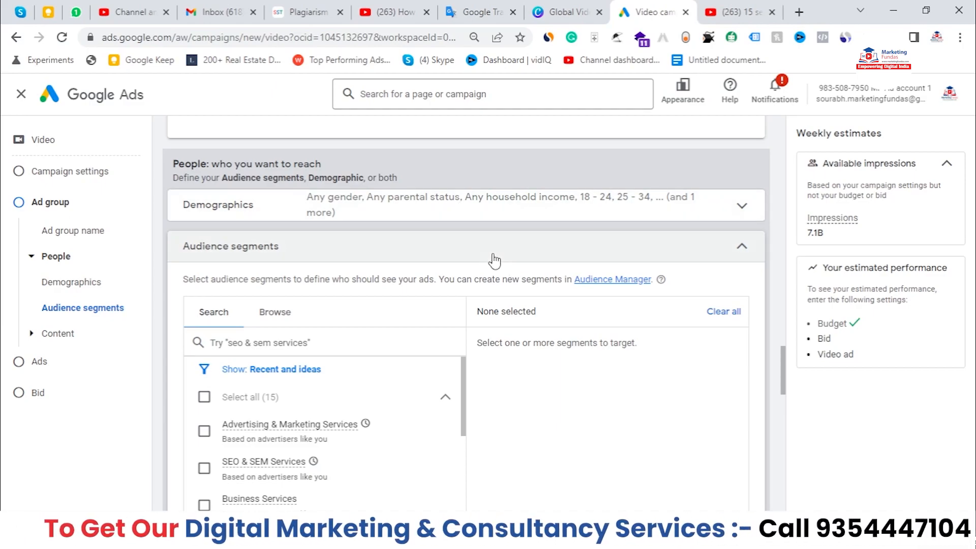
{"action": "scroll", "coordinate": [491, 264], "scroll_direction": "down", "scroll_amount": 1}
{"action": "left_click", "coordinate": [275, 249]}
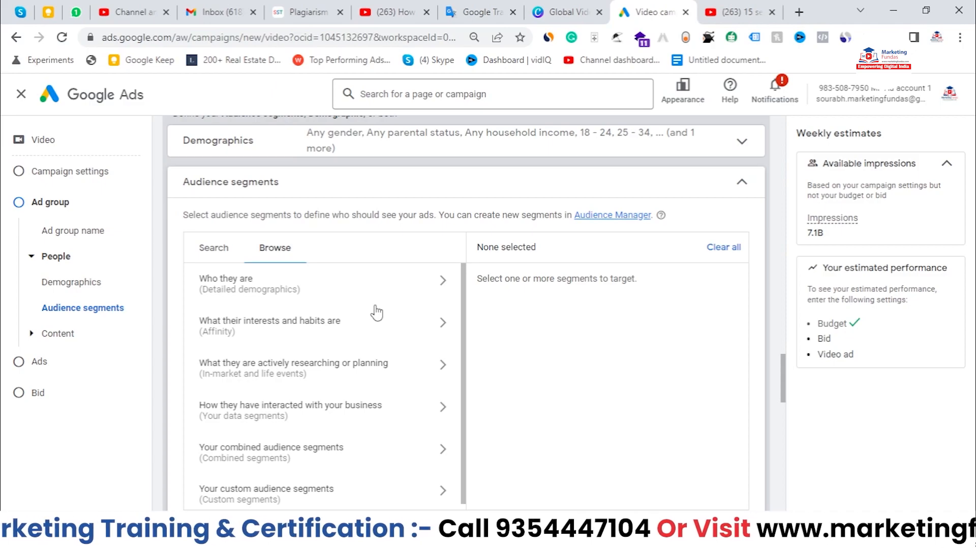
{"action": "left_click", "coordinate": [375, 305]}
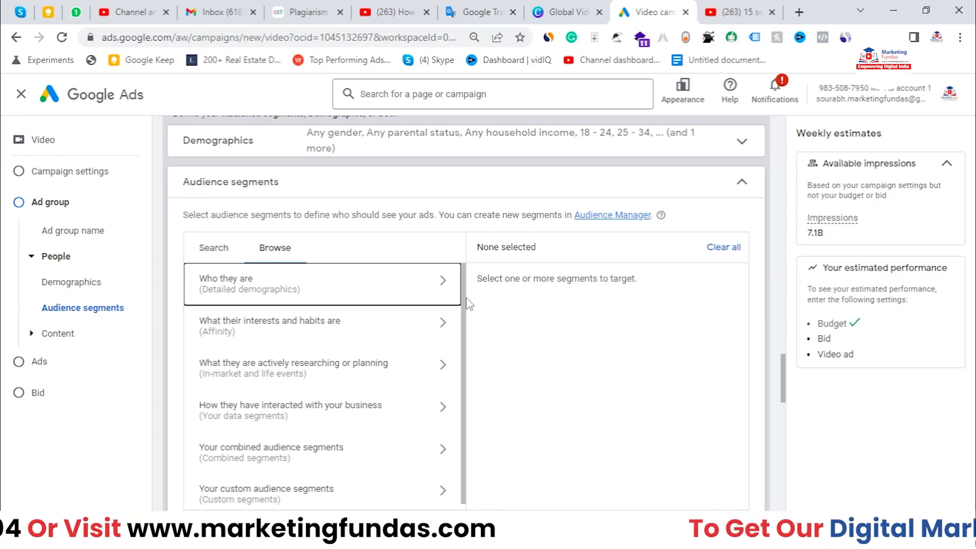
{"action": "scroll", "coordinate": [468, 304], "scroll_direction": "down", "scroll_amount": 3}
{"action": "scroll", "coordinate": [468, 304], "scroll_direction": "up", "scroll_amount": 3}
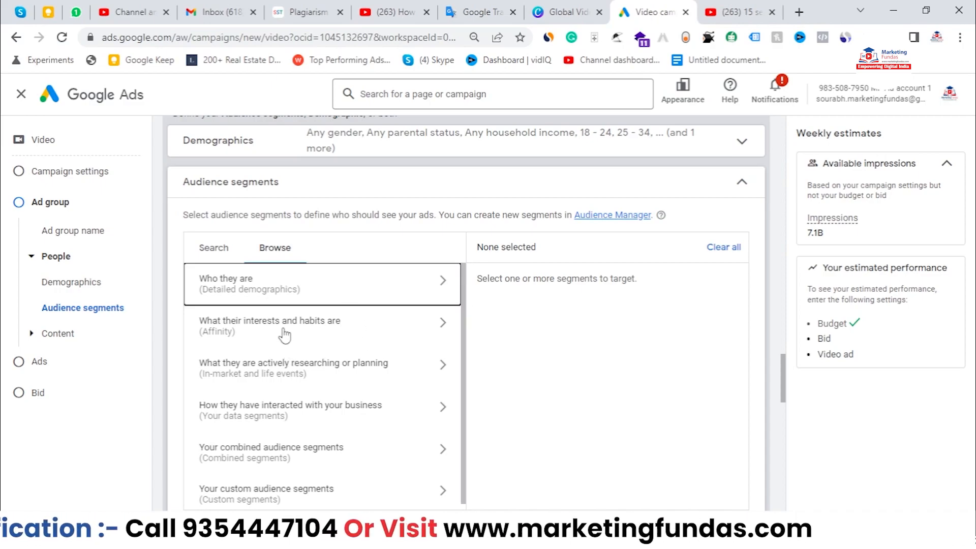
{"action": "scroll", "coordinate": [259, 358], "scroll_direction": "down", "scroll_amount": 1}
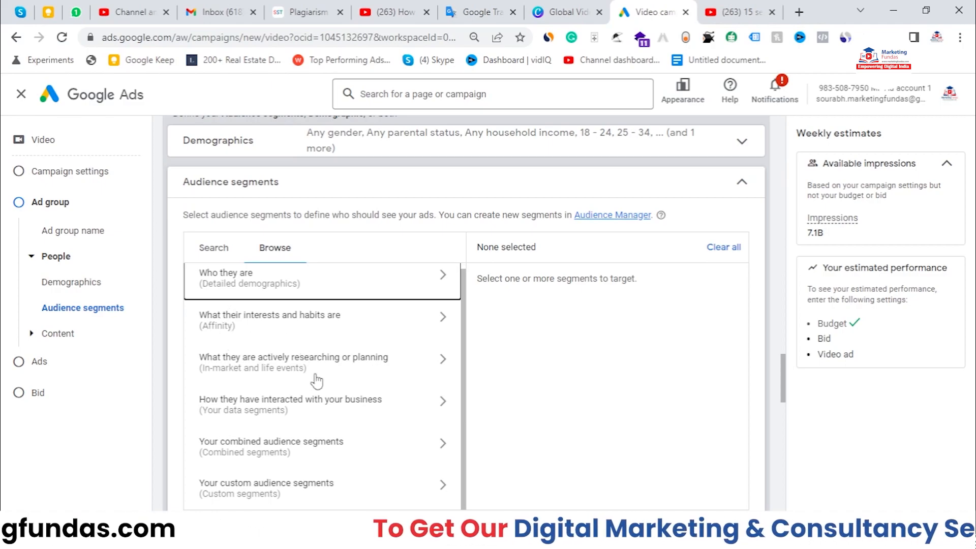
- Examine the detailed demographics segments under Who they are, including homeownership, parental and marital status
{"action": "left_click", "coordinate": [308, 294]}
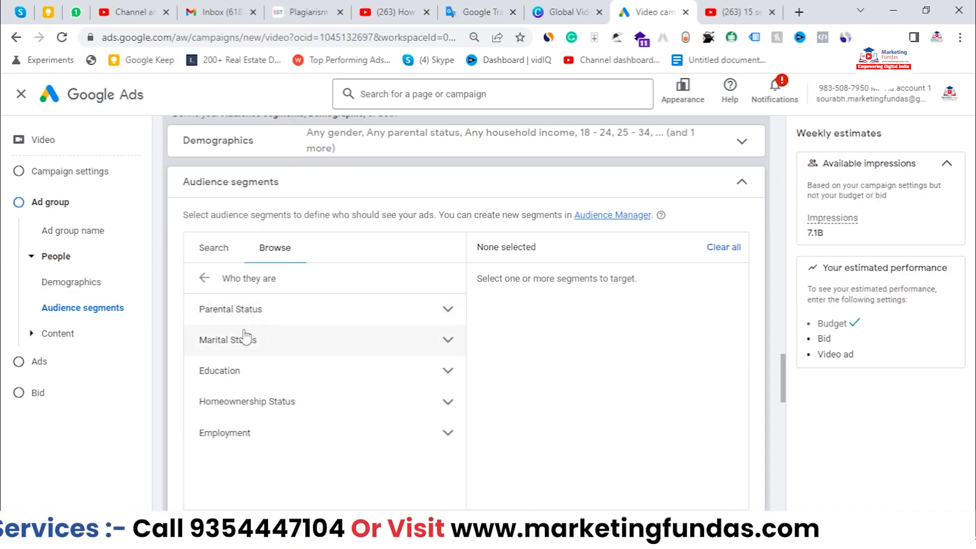
{"action": "scroll", "coordinate": [300, 338], "scroll_direction": "down", "scroll_amount": 1}
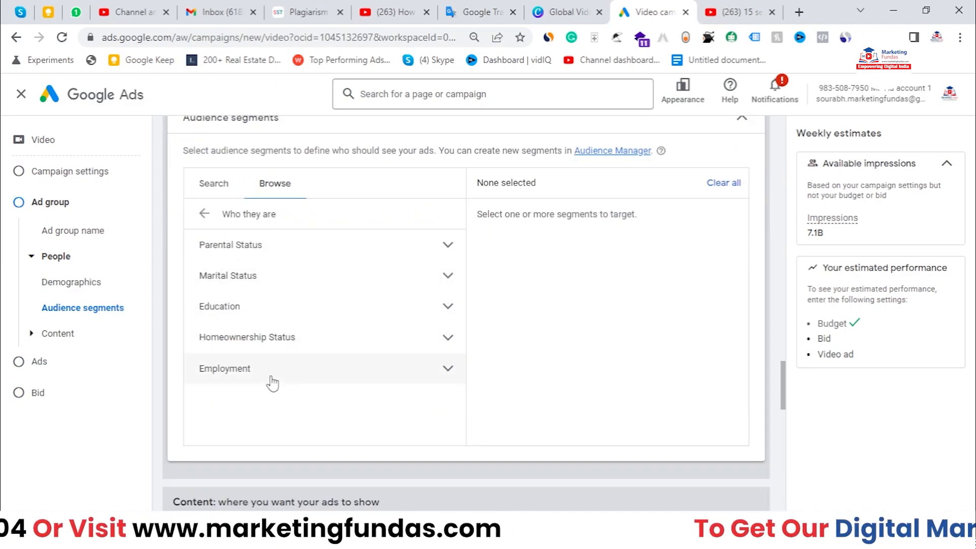
{"action": "left_click", "coordinate": [274, 347]}
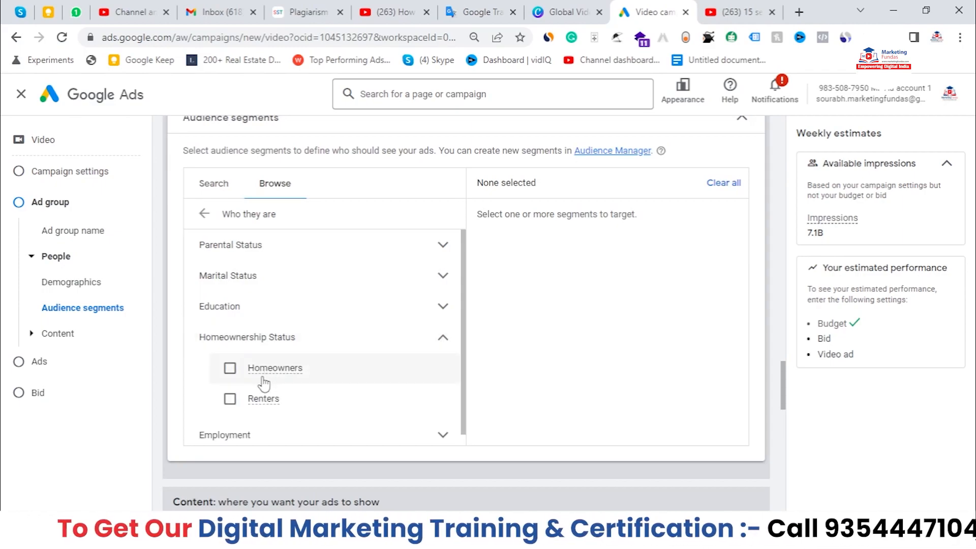
{"action": "left_click", "coordinate": [263, 350]}
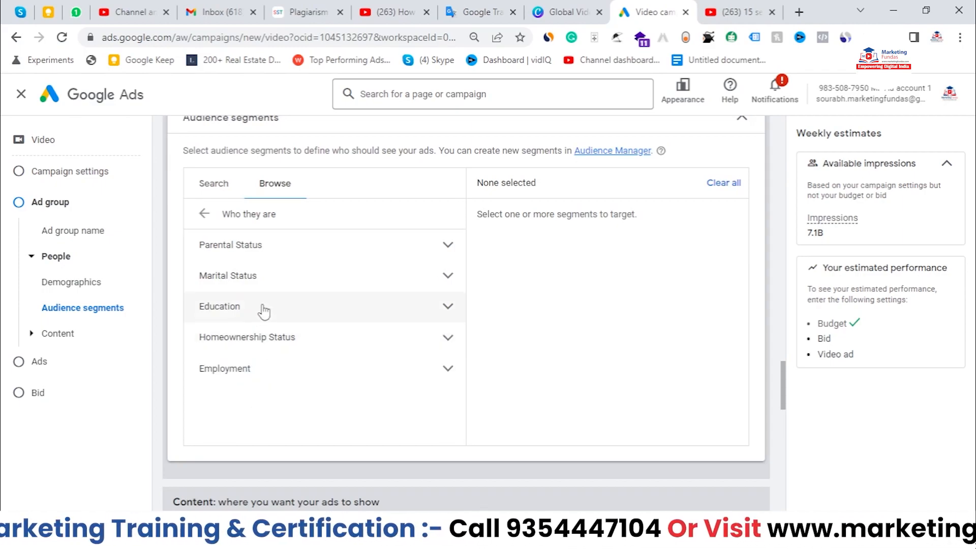
{"action": "left_click", "coordinate": [283, 251]}
{"action": "left_click", "coordinate": [285, 252]}
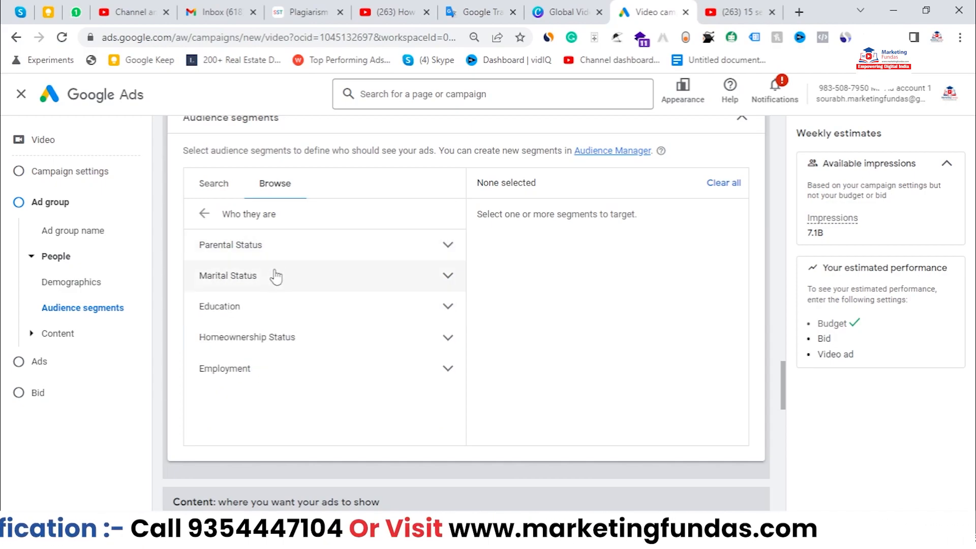
{"action": "left_click", "coordinate": [275, 276]}
{"action": "left_click", "coordinate": [276, 277]}
{"action": "scroll", "coordinate": [390, 251], "scroll_direction": "up", "scroll_amount": 1}
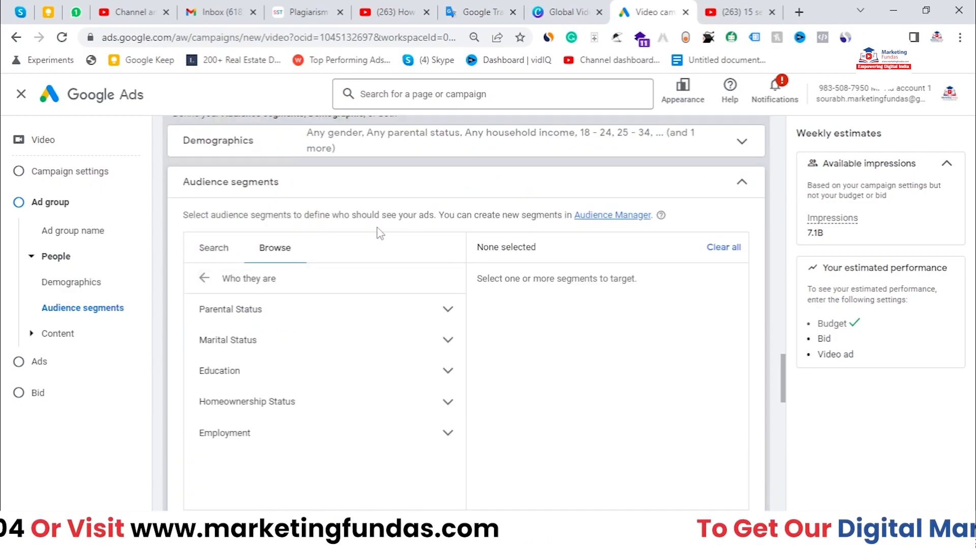
{"action": "scroll", "coordinate": [275, 328], "scroll_direction": "up", "scroll_amount": 1}
{"action": "scroll", "coordinate": [356, 313], "scroll_direction": "down", "scroll_amount": 1}
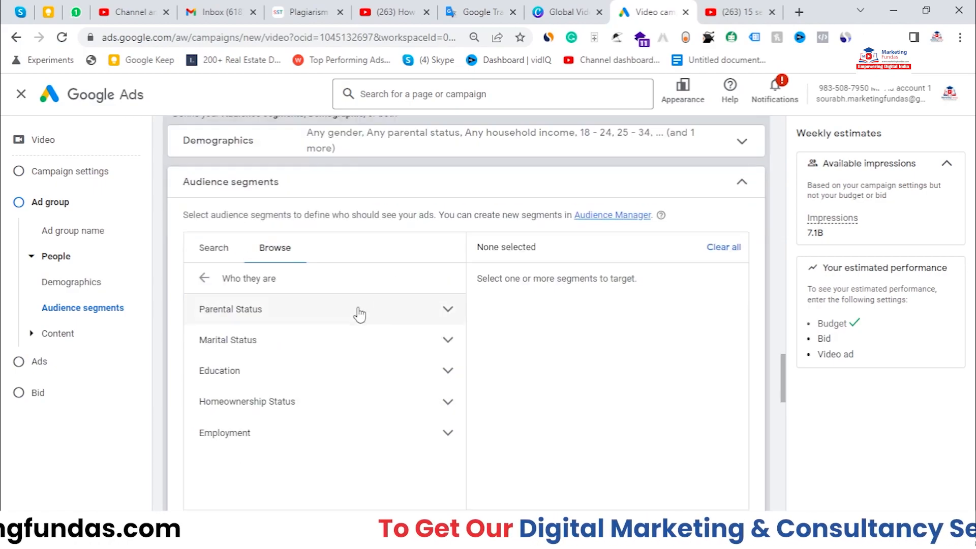
- Return to the main list of segment categories and collapse the audience segment options
{"action": "left_click", "coordinate": [203, 278]}
{"action": "scroll", "coordinate": [344, 320], "scroll_direction": "down", "scroll_amount": 1}
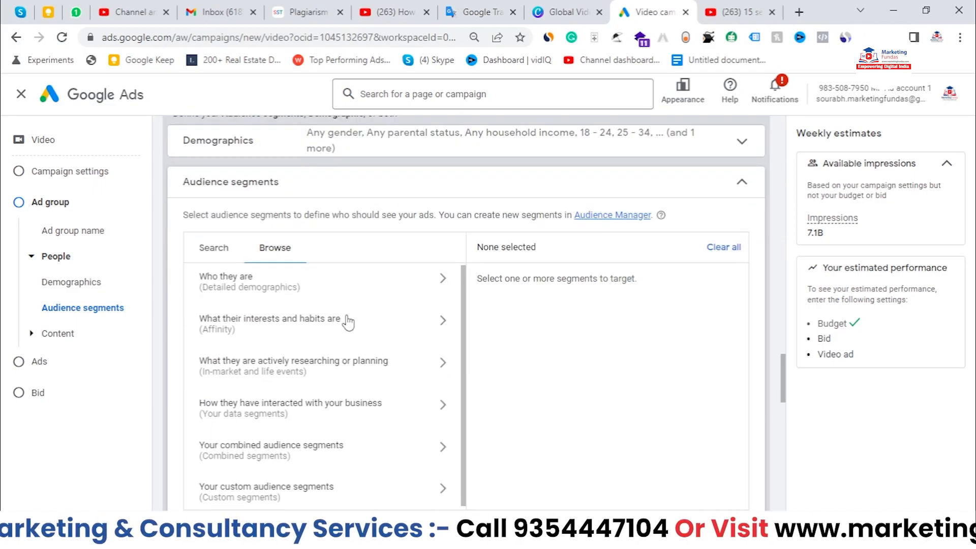
{"action": "left_click", "coordinate": [404, 193]}
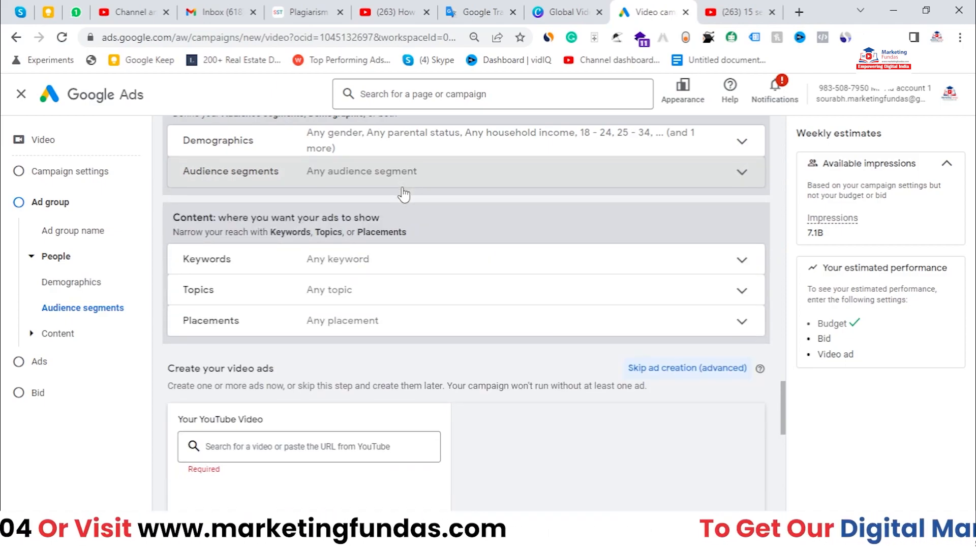
{"action": "scroll", "coordinate": [404, 193], "scroll_direction": "up", "scroll_amount": 1}
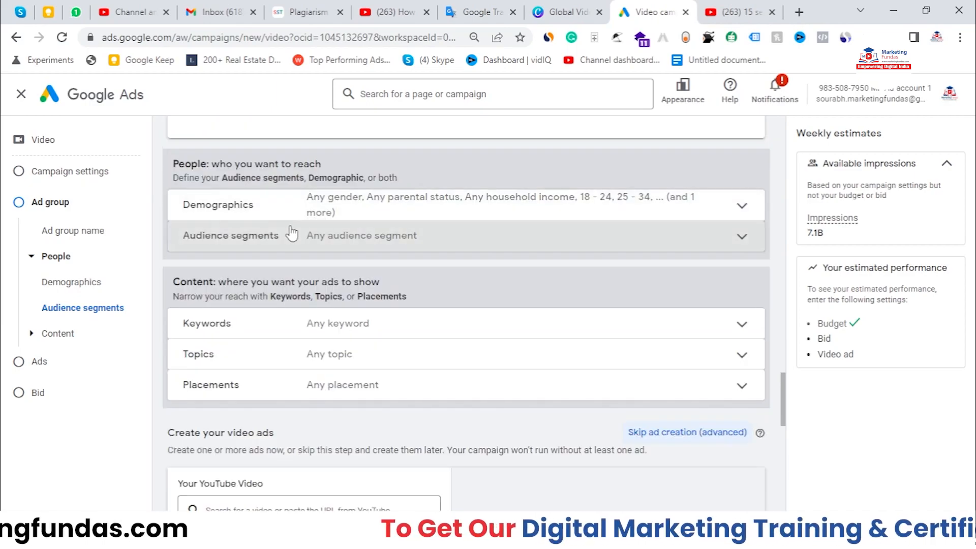
{"action": "left_click", "coordinate": [297, 232]}
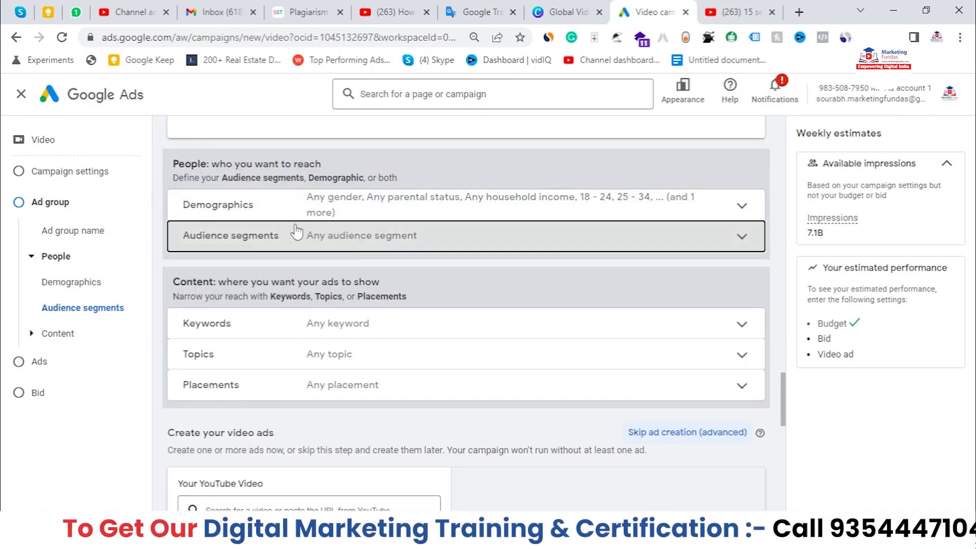
{"action": "scroll", "coordinate": [388, 307], "scroll_direction": "down", "scroll_amount": 1}
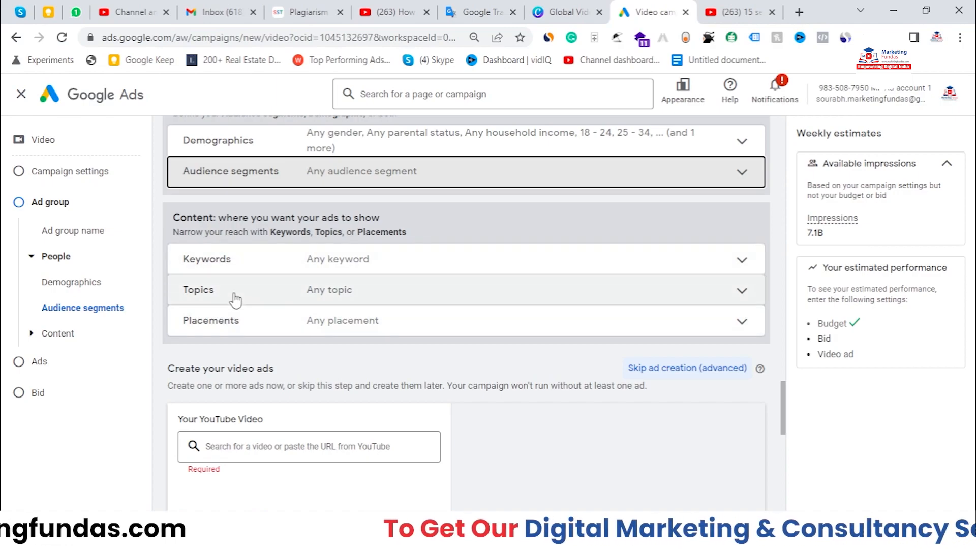
- Examine the ad group's keyword targeting, including the keyword entry and keyword ideas fields, and collapse it
{"action": "left_click_drag", "start_coordinate": [233, 257], "coordinate": [183, 277]}
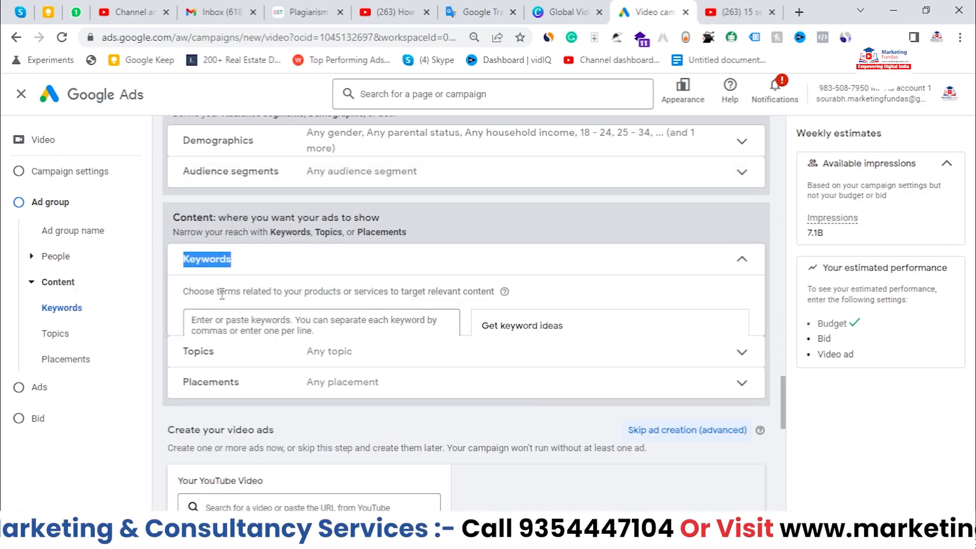
{"action": "scroll", "coordinate": [215, 347], "scroll_direction": "down", "scroll_amount": 1}
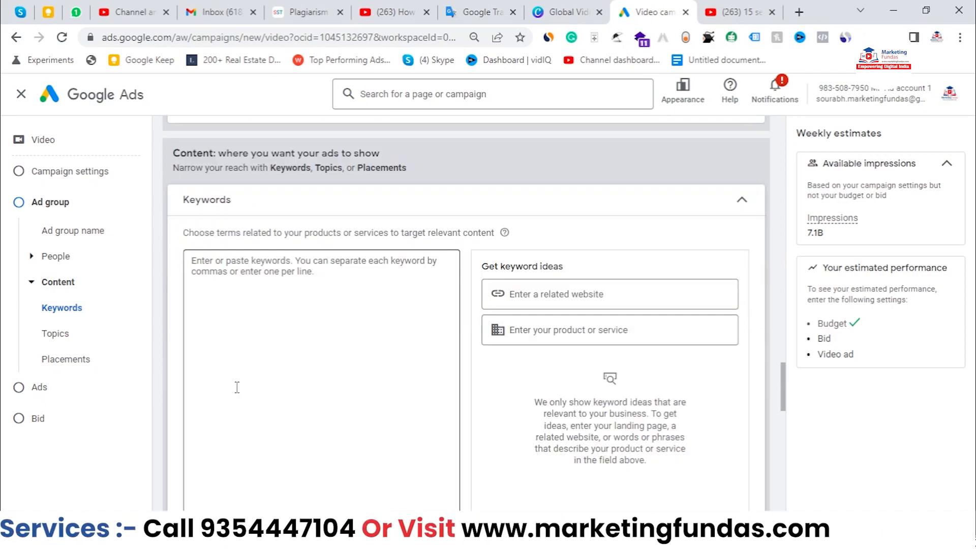
{"action": "left_click", "coordinate": [278, 213]}
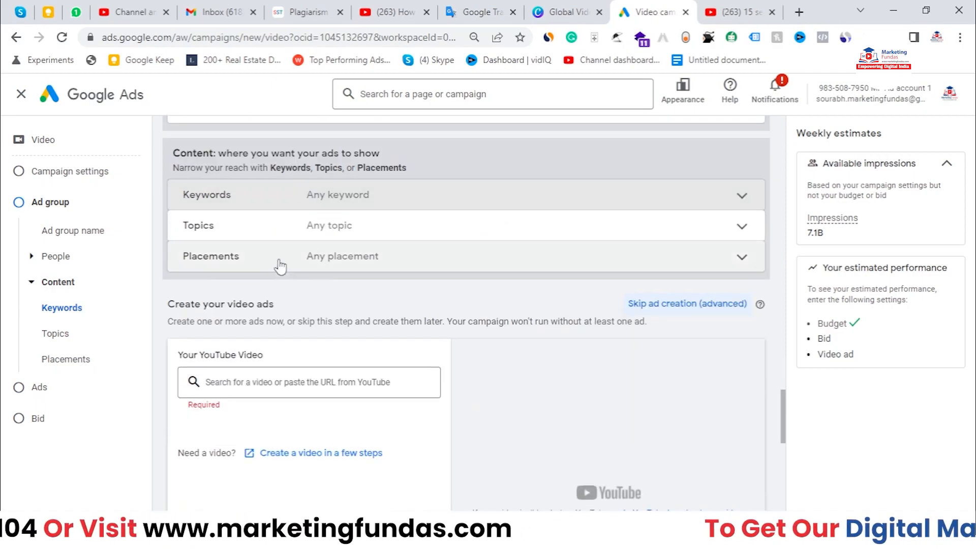
{"action": "left_click", "coordinate": [277, 209]}
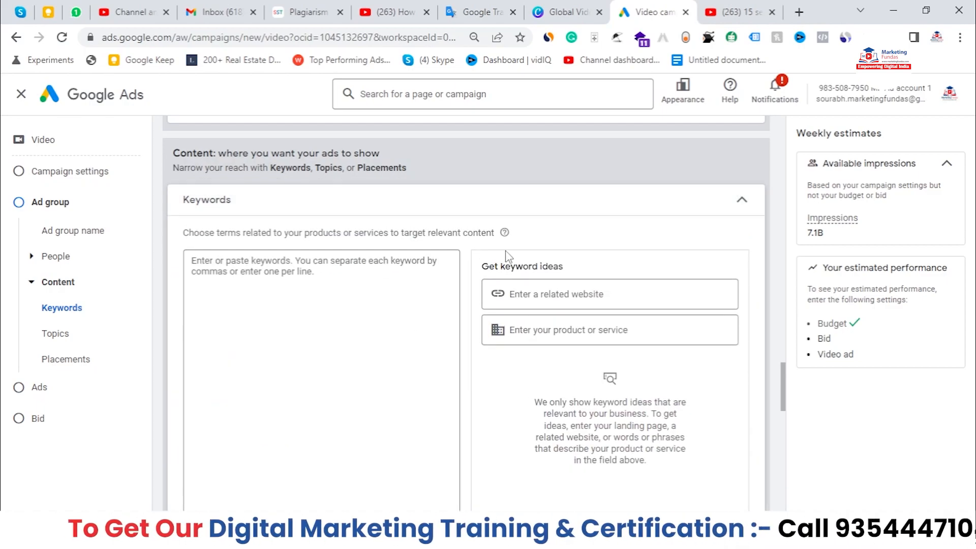
{"action": "left_click", "coordinate": [512, 214]}
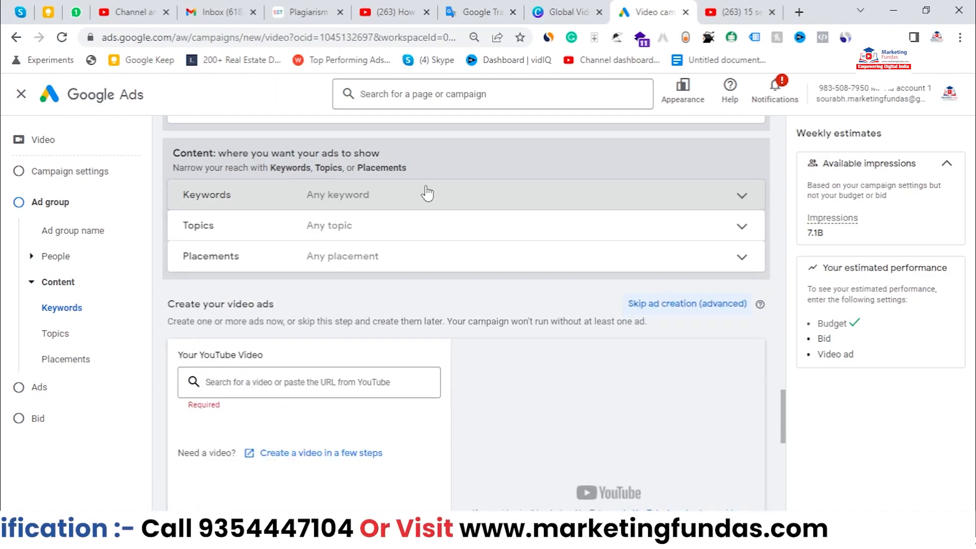
{"action": "left_click", "coordinate": [428, 194]}
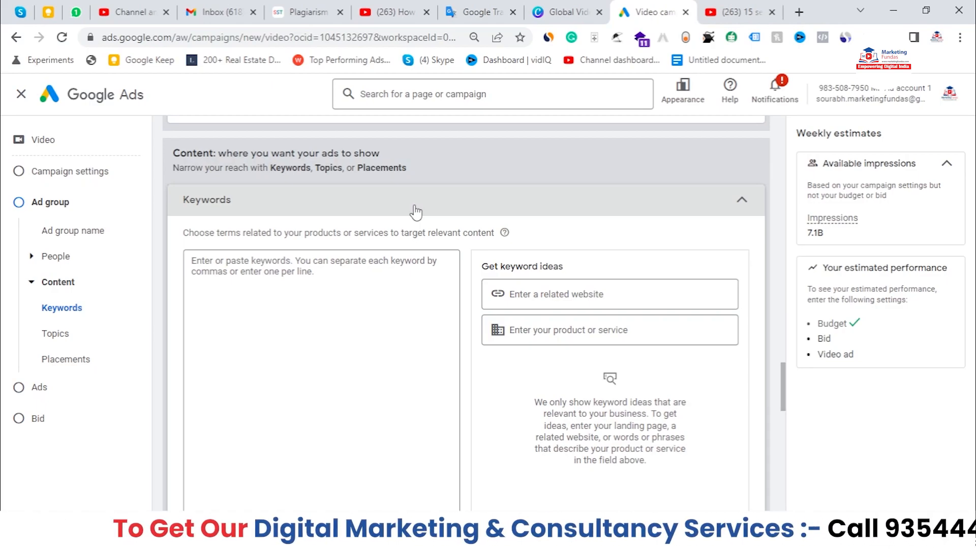
{"action": "left_click", "coordinate": [415, 211]}
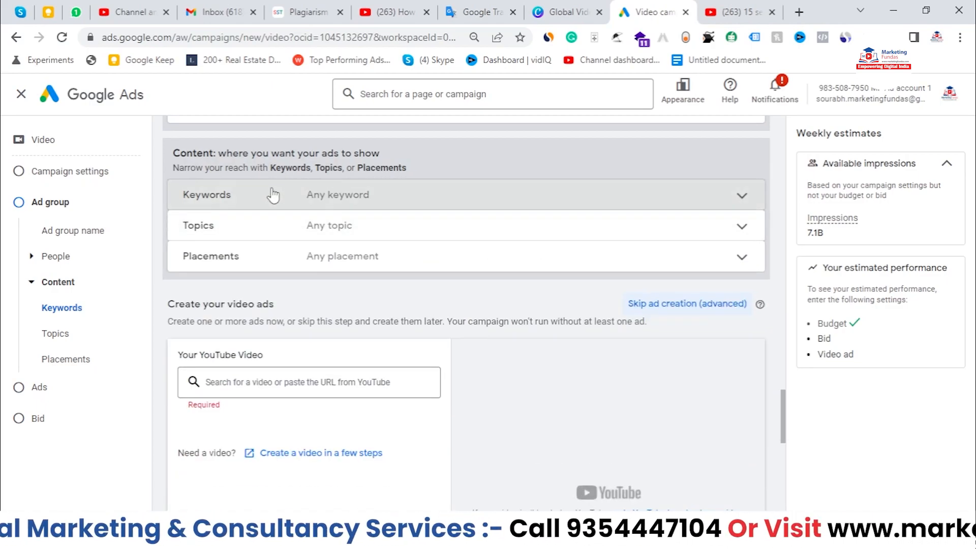
- Examine the topics available for the ad group's content targeting and collapse the topic list
{"action": "left_click", "coordinate": [262, 226]}
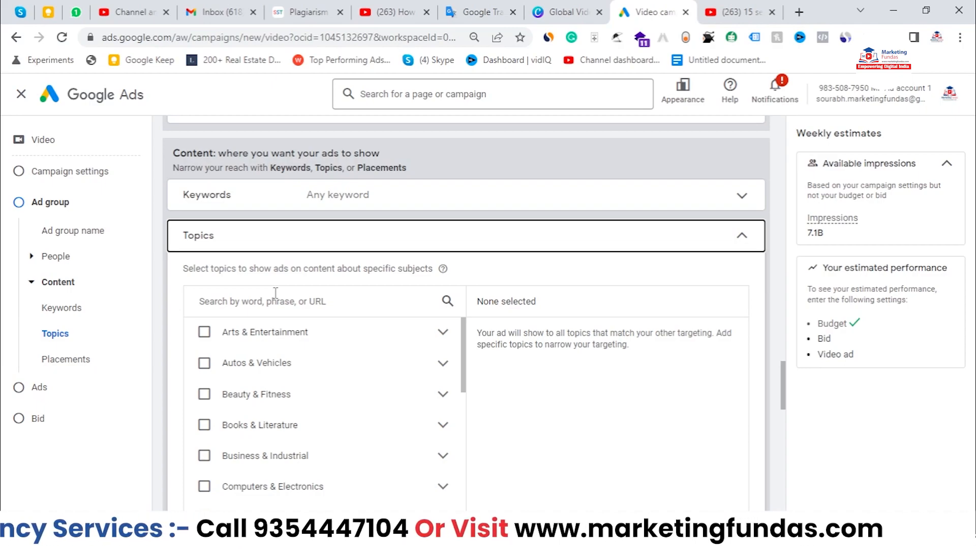
{"action": "left_click", "coordinate": [275, 292]}
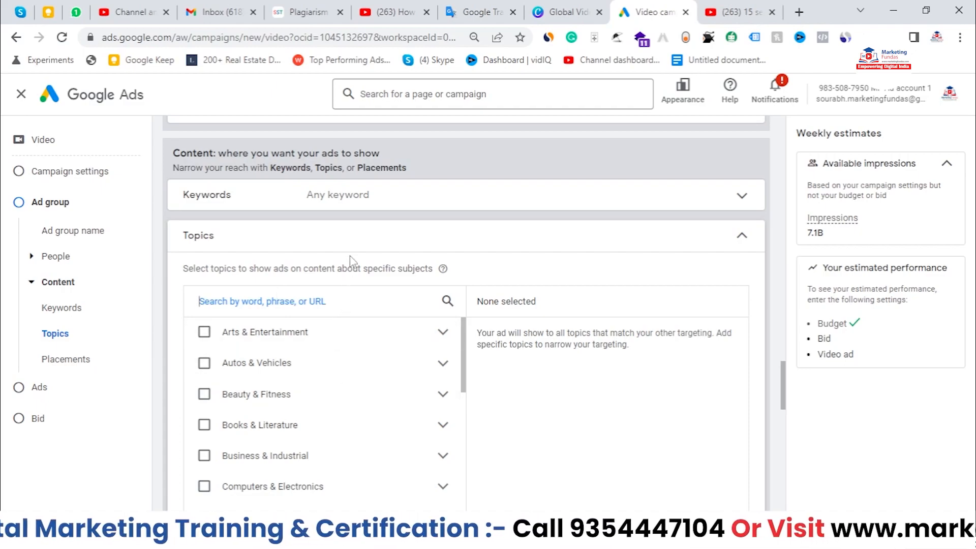
{"action": "left_click", "coordinate": [359, 237]}
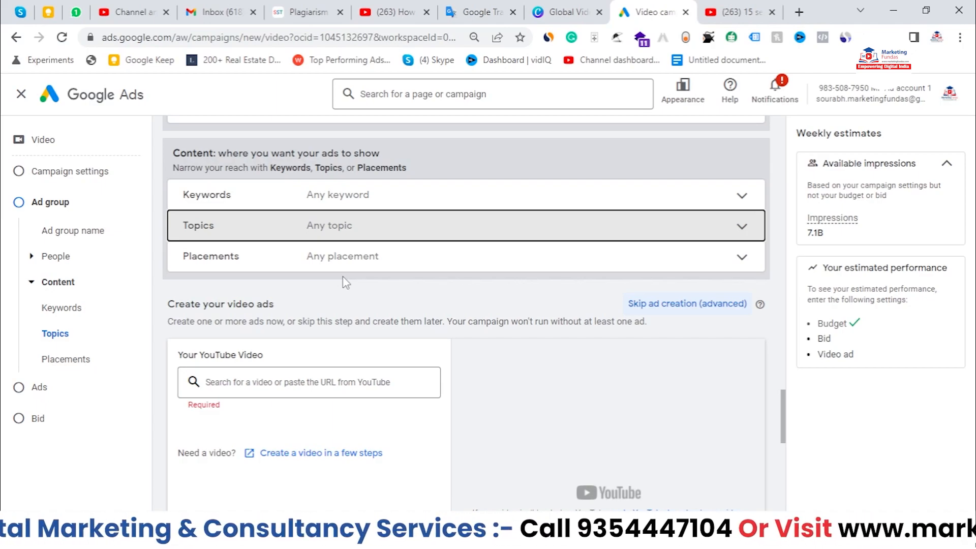
{"action": "left_click", "coordinate": [367, 234]}
{"action": "left_click", "coordinate": [389, 235]}
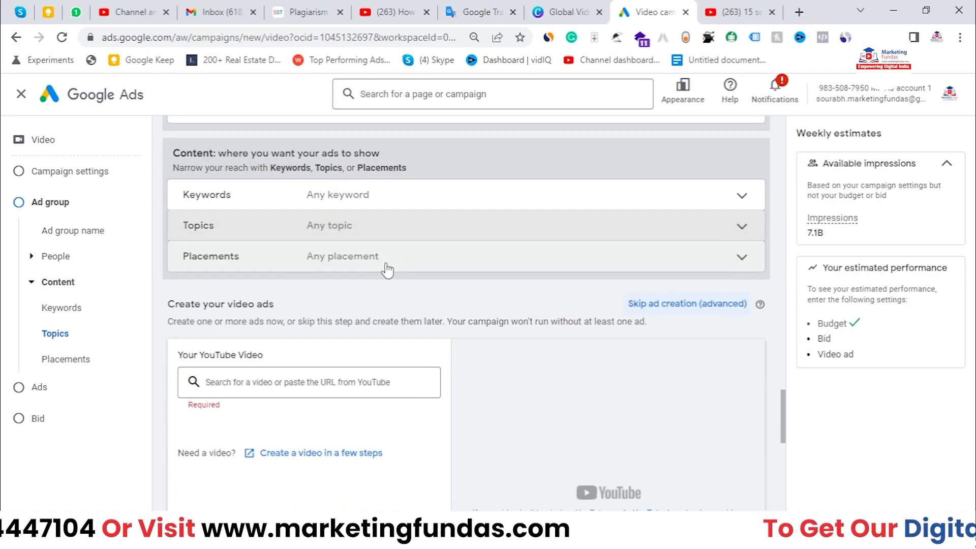
- Open the ad group's placement targeting options and look over the placement types
{"action": "left_click", "coordinate": [389, 261]}
{"action": "scroll", "coordinate": [233, 336], "scroll_direction": "down", "scroll_amount": 1}
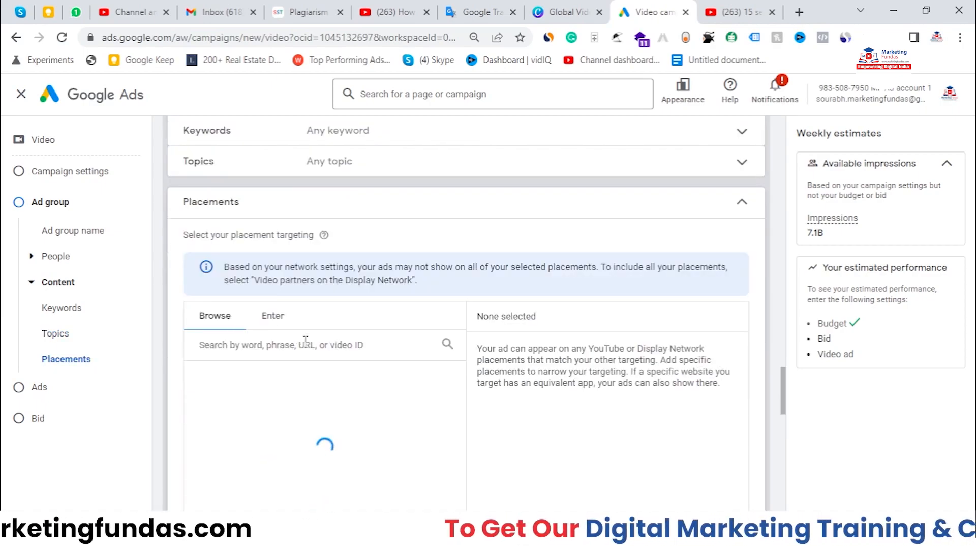
{"action": "scroll", "coordinate": [274, 351], "scroll_direction": "down", "scroll_amount": 1}
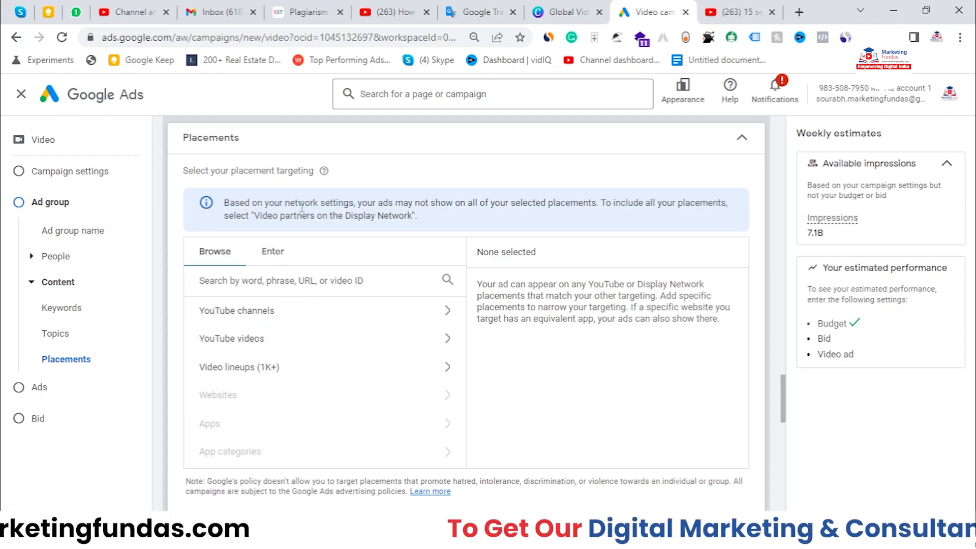
- Collapse the ad group's placement targeting and reopen its topic targeting
{"action": "scroll", "coordinate": [300, 213], "scroll_direction": "up", "scroll_amount": 3}
{"action": "left_click", "coordinate": [286, 270]}
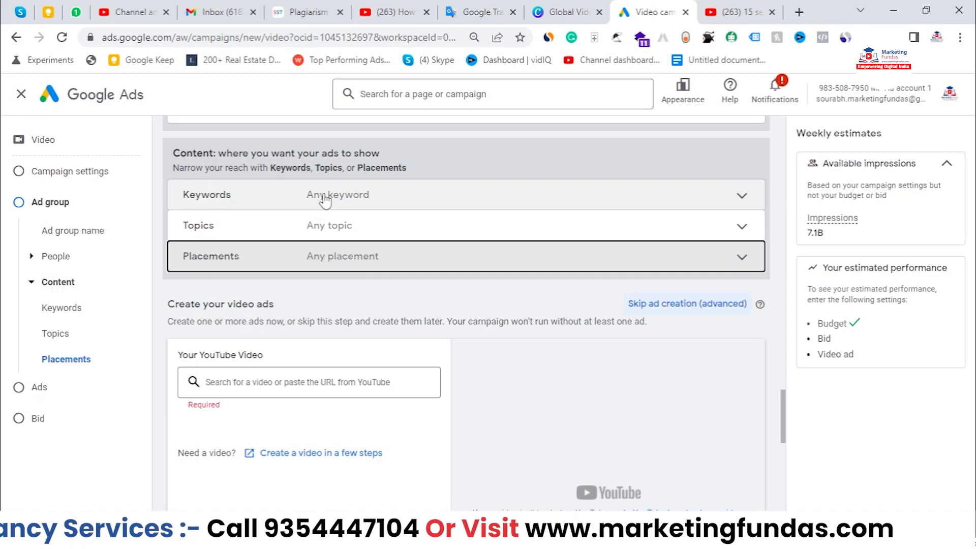
{"action": "left_click", "coordinate": [395, 237]}
{"action": "left_click", "coordinate": [350, 300]}
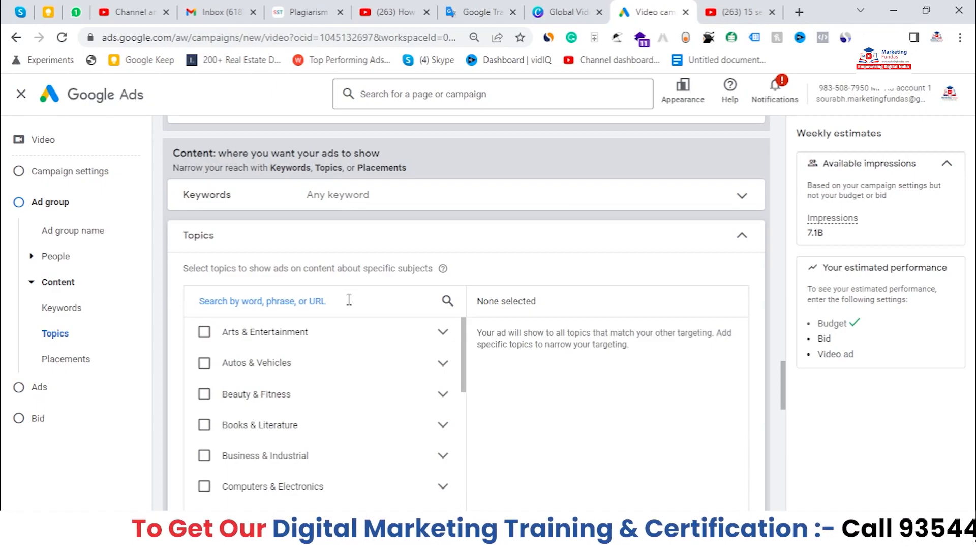
{"action": "type", "text": "w"}
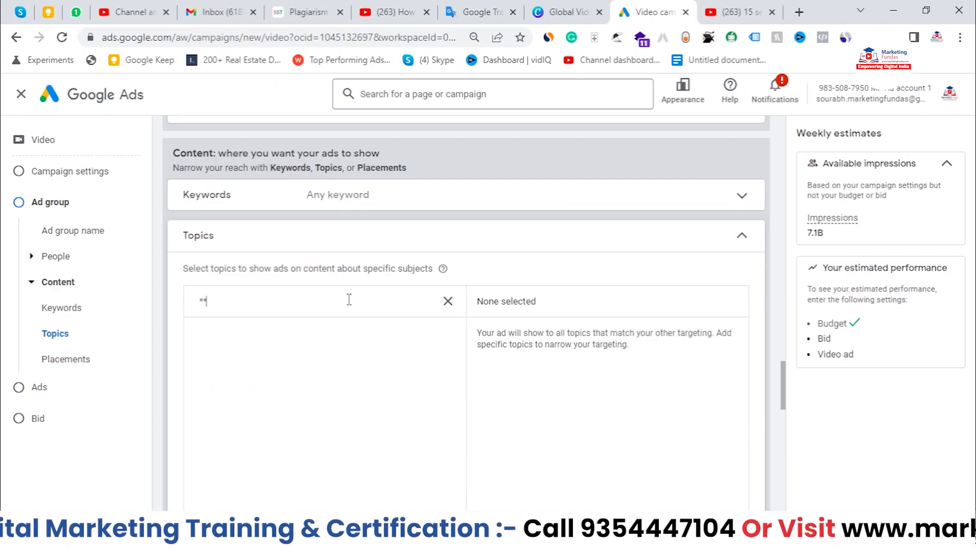
{"action": "left_click_drag", "start_coordinate": [208, 297], "coordinate": [182, 297]}
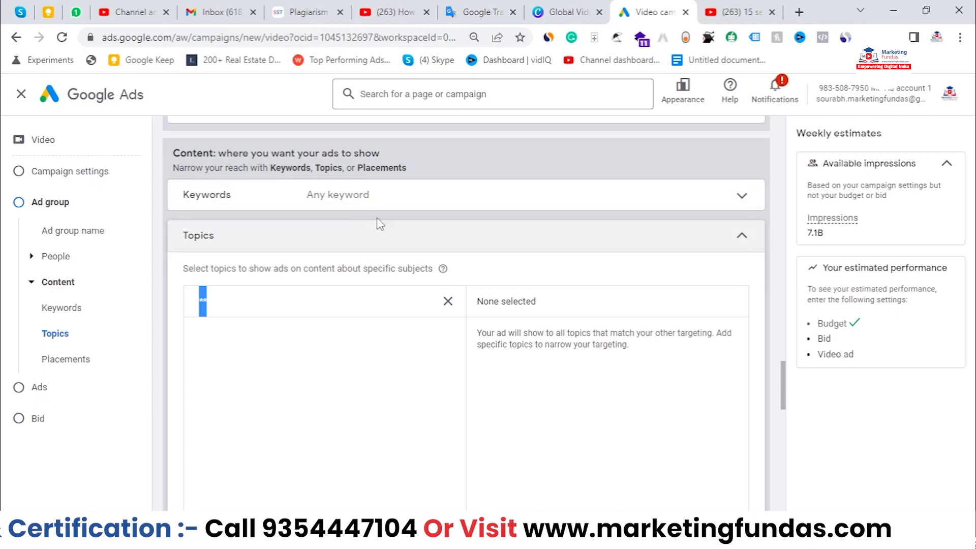
{"action": "left_click", "coordinate": [448, 301]}
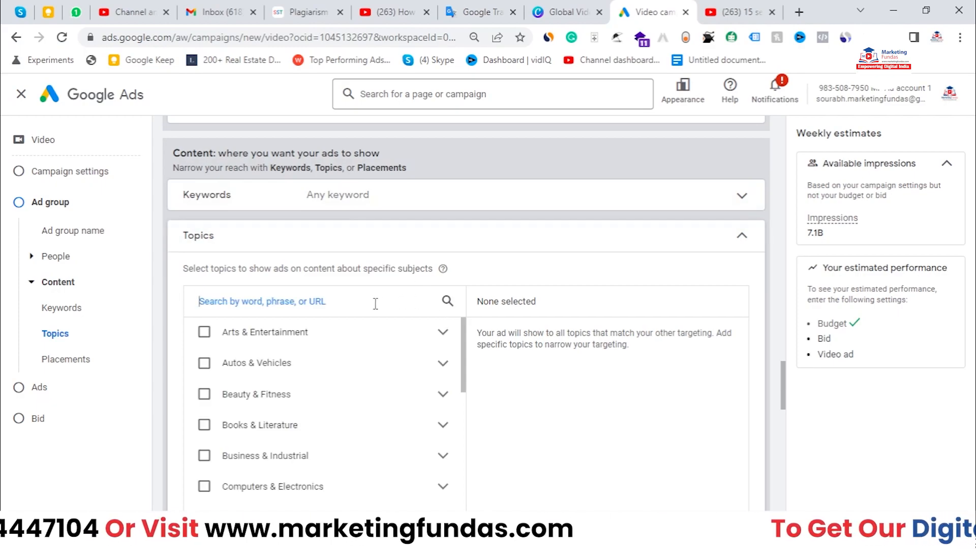
- Search the topics for "digital marketing", select Advertising & Marketing under Business & Industrial, and check the available impressions estimate
{"action": "type", "text": "d"}
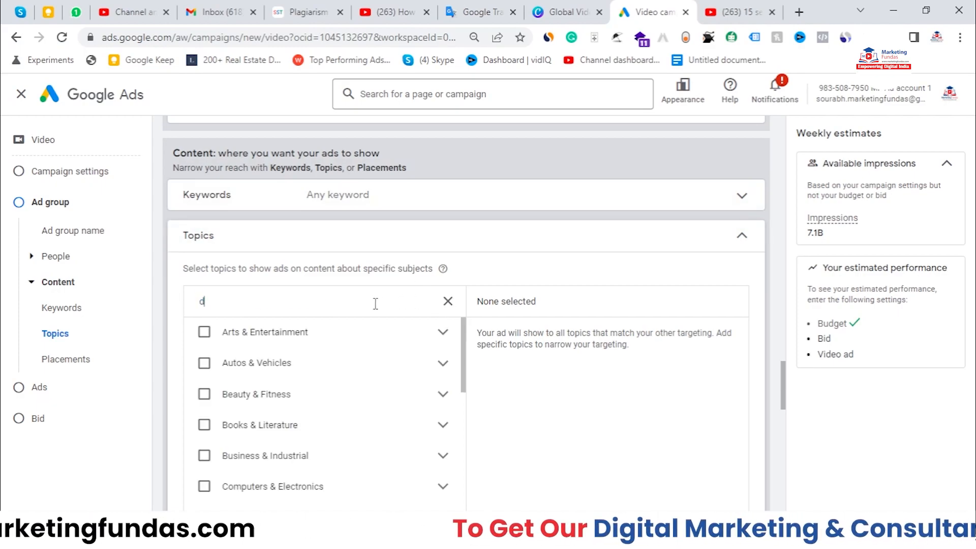
{"action": "type", "text": "igital marketing"}
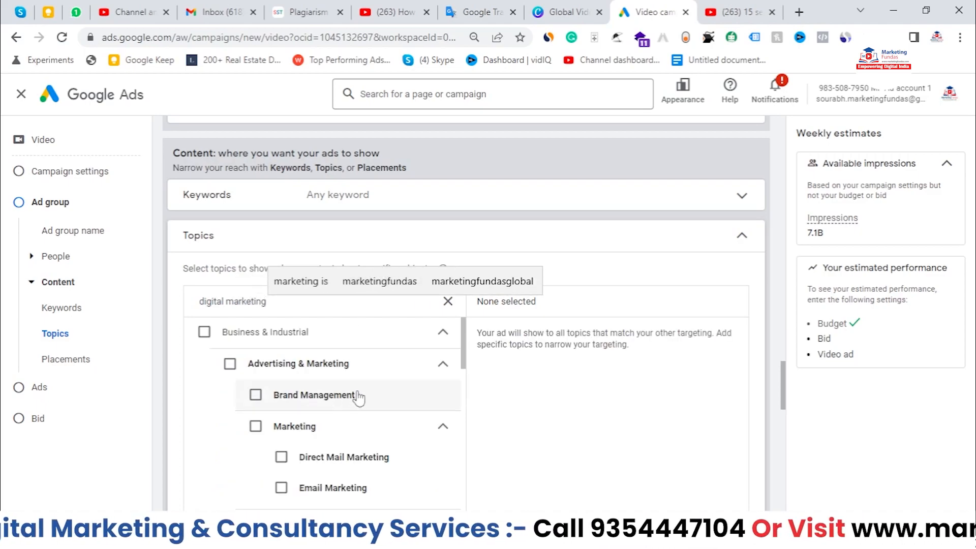
{"action": "scroll", "coordinate": [429, 364], "scroll_direction": "down", "scroll_amount": 2}
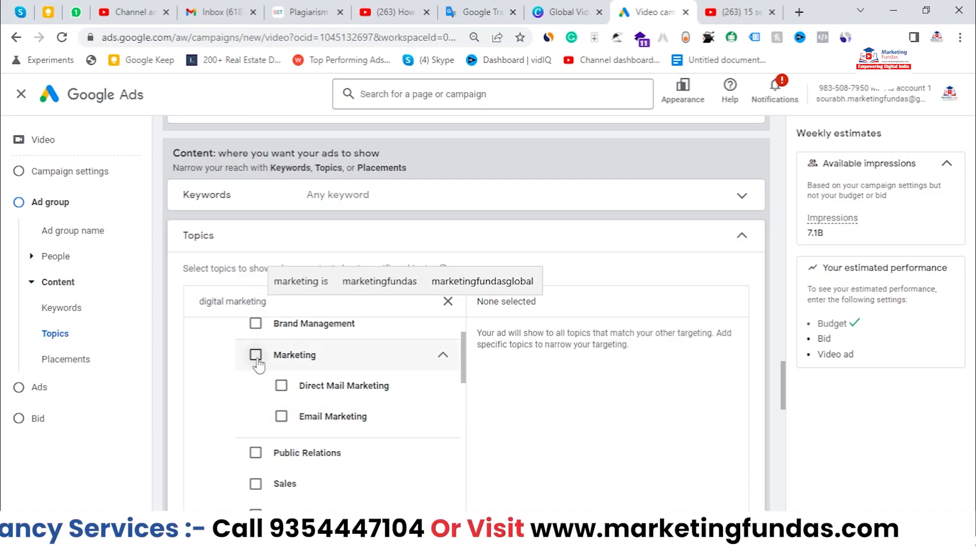
{"action": "scroll", "coordinate": [261, 375], "scroll_direction": "up", "scroll_amount": 2}
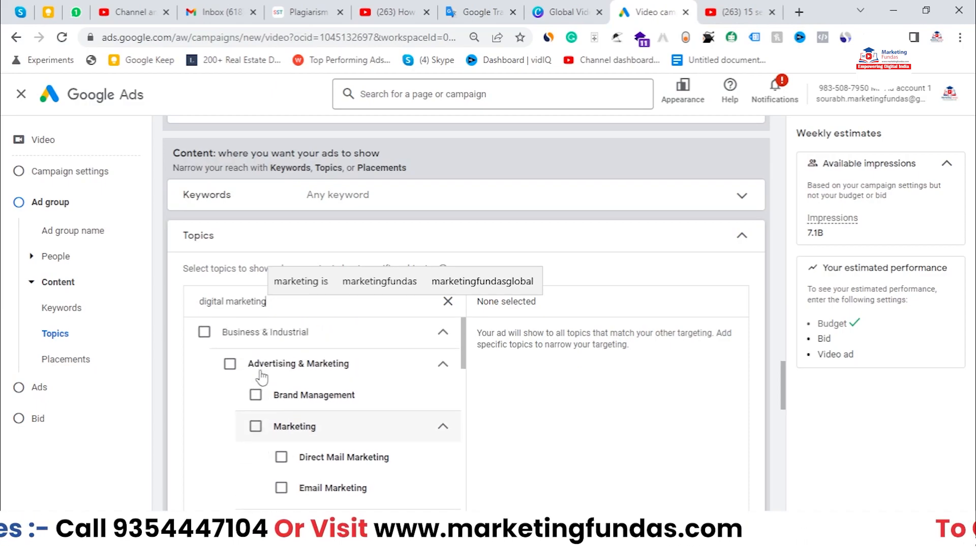
{"action": "left_click", "coordinate": [230, 364]}
{"action": "scroll", "coordinate": [344, 401], "scroll_direction": "down", "scroll_amount": 2}
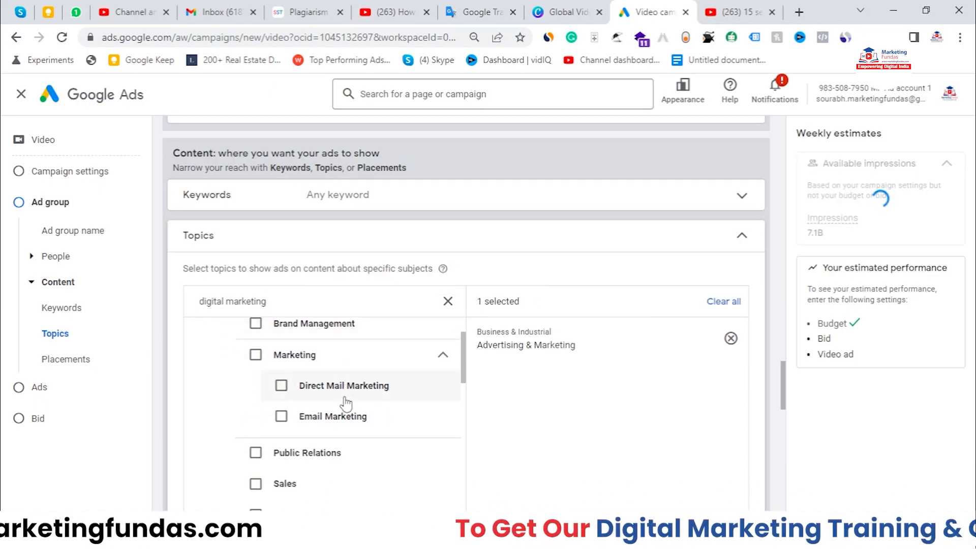
{"action": "scroll", "coordinate": [344, 402], "scroll_direction": "up", "scroll_amount": 2}
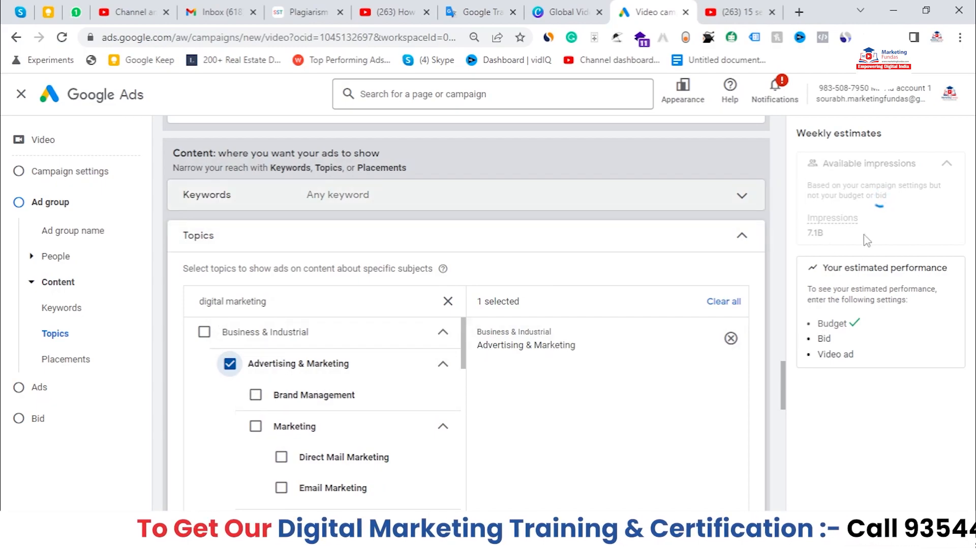
{"action": "mouse_move", "coordinate": [806, 220]}
{"action": "left_mouse_down"}
{"action": "mouse_move", "coordinate": [828, 235]}
{"action": "mouse_move", "coordinate": [810, 237]}
{"action": "left_mouse_up"}
{"action": "left_click", "coordinate": [828, 234]}
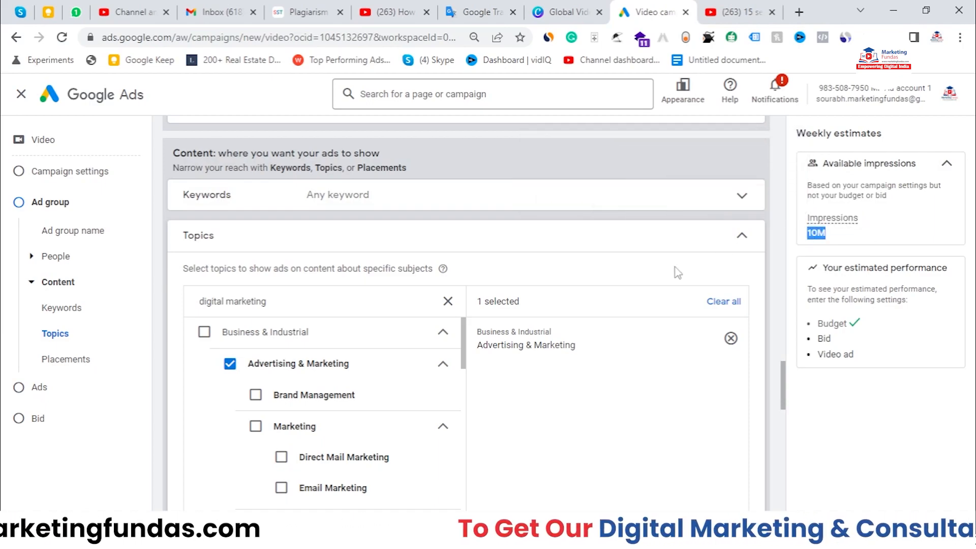
- Search the topics for "social media marketing", add the Social Media Marketing topic, check the impressions estimate and collapse the topic targeting
{"action": "scroll", "coordinate": [356, 432], "scroll_direction": "down", "scroll_amount": 3}
{"action": "scroll", "coordinate": [340, 427], "scroll_direction": "down", "scroll_amount": 5}
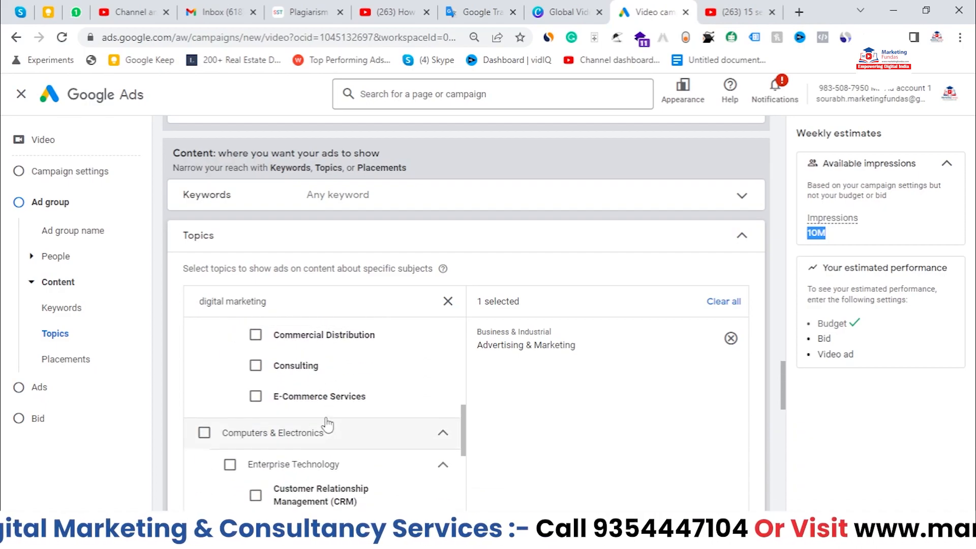
{"action": "scroll", "coordinate": [326, 417], "scroll_direction": "up", "scroll_amount": 3}
{"action": "left_click_drag", "start_coordinate": [308, 305], "coordinate": [136, 329]}
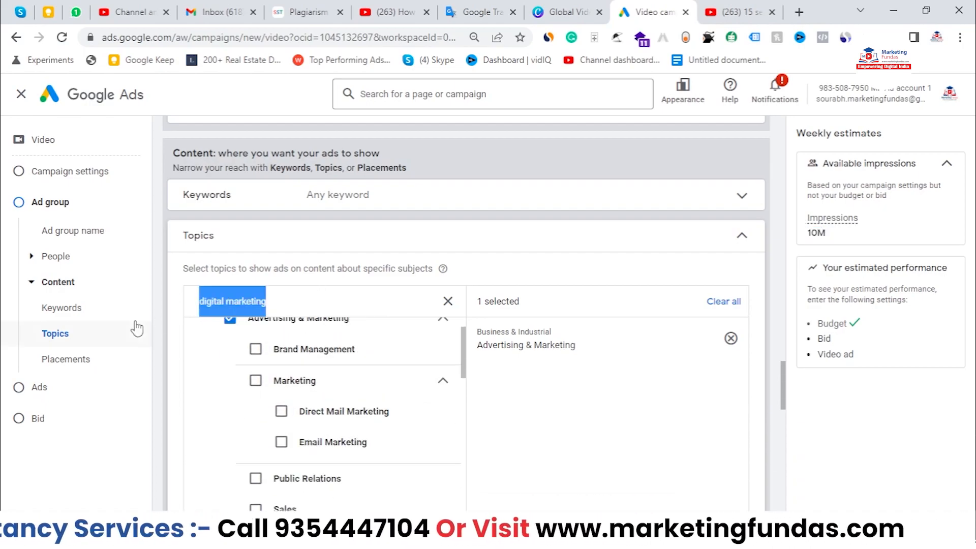
{"action": "key", "text": "BackSpace"}
{"action": "type", "text": "social media marketing"}
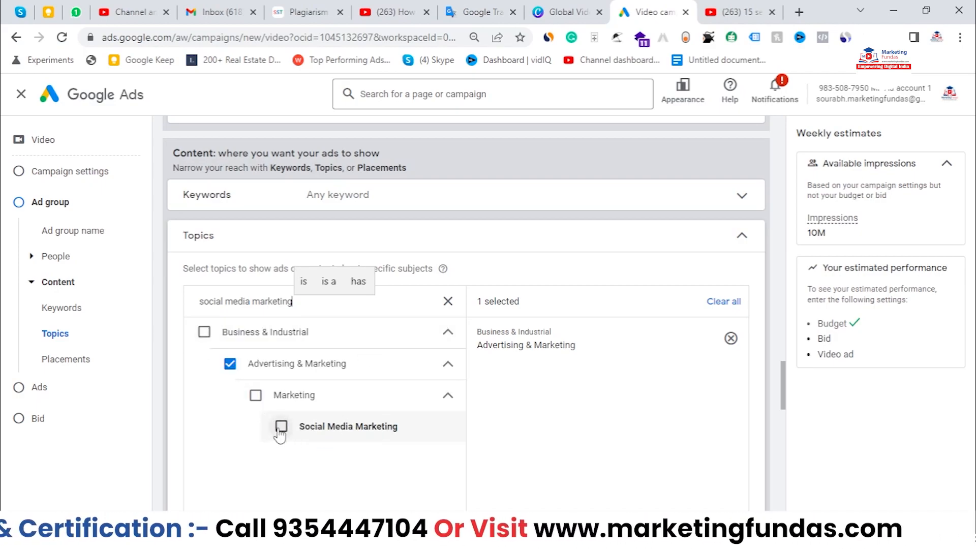
{"action": "left_click", "coordinate": [280, 426]}
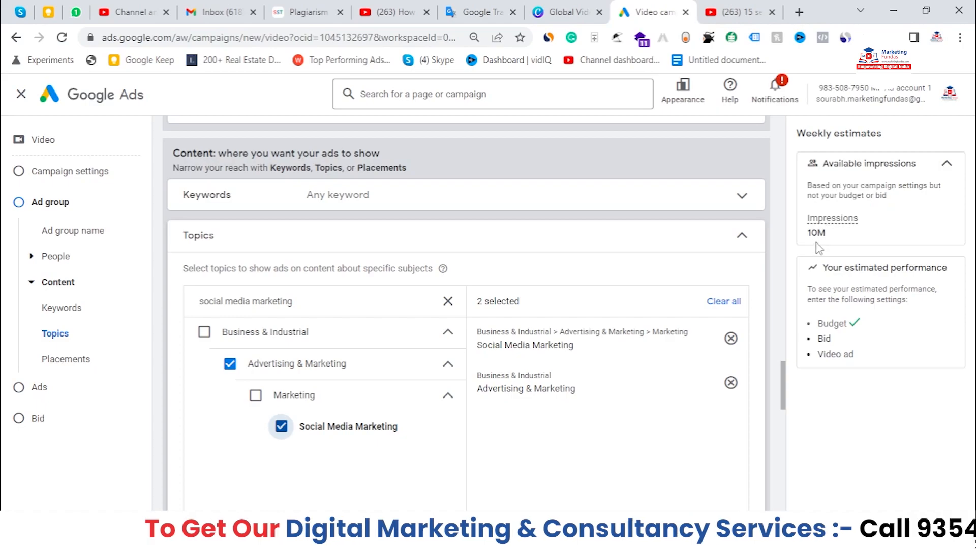
{"action": "double_click", "coordinate": [816, 233]}
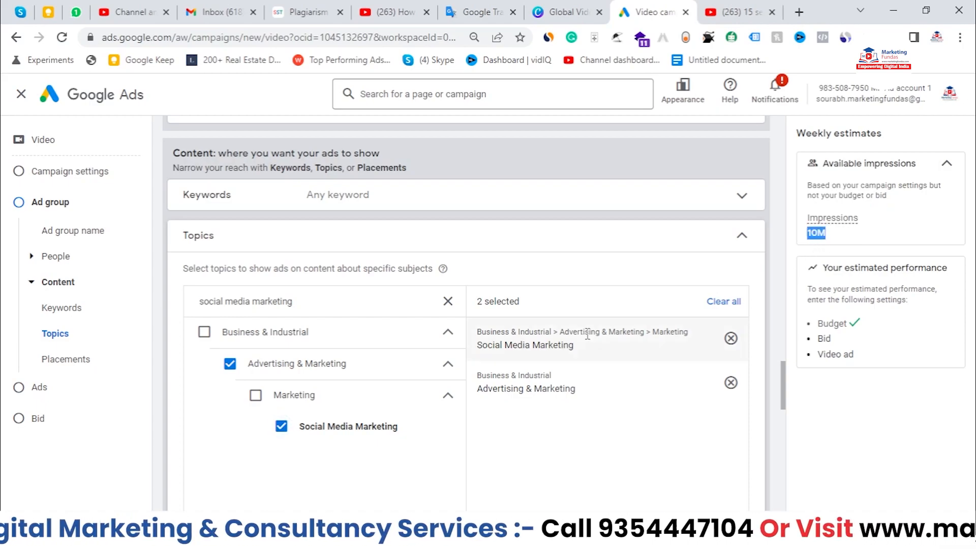
{"action": "left_click", "coordinate": [749, 249]}
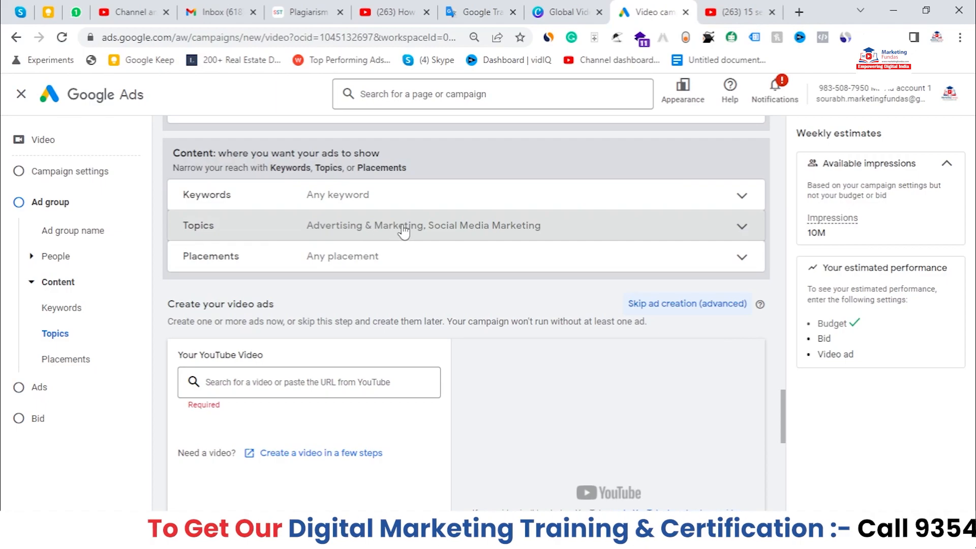
- Go to the video ad creation section and place the cursor in the empty YouTube video search field
{"action": "scroll", "coordinate": [454, 313], "scroll_direction": "down", "scroll_amount": 1}
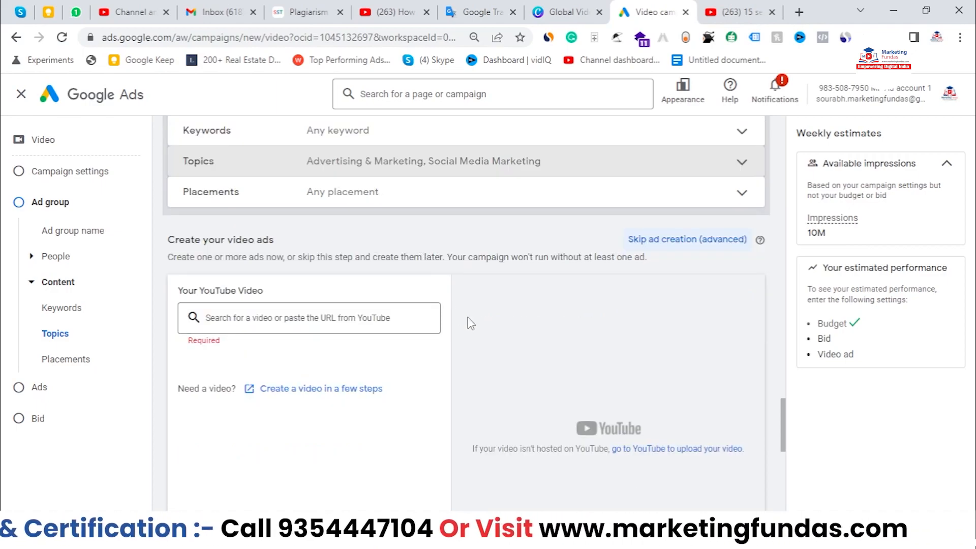
{"action": "scroll", "coordinate": [375, 320], "scroll_direction": "down", "scroll_amount": 1}
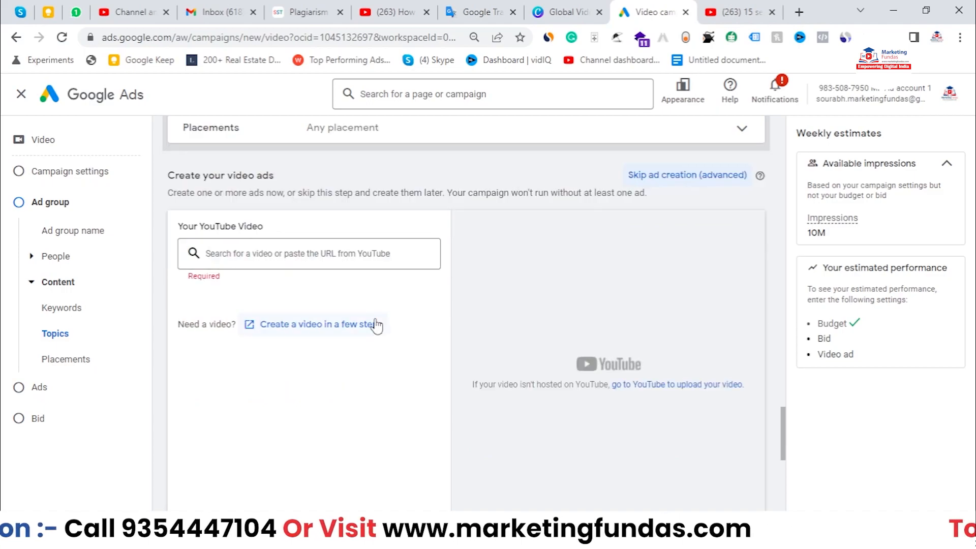
{"action": "left_click", "coordinate": [280, 259]}
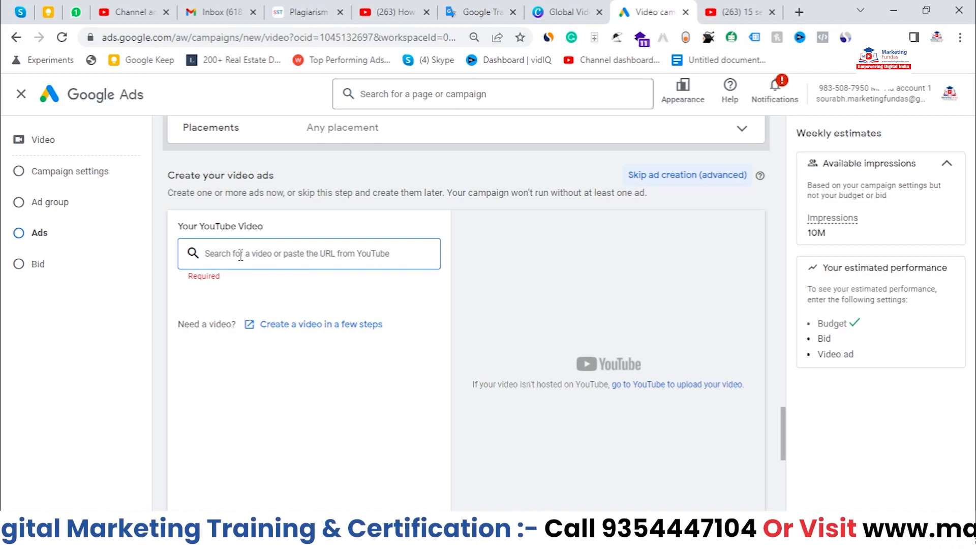
{"action": "type", "text": "t"}
{"action": "key", "text": "BackSpace"}
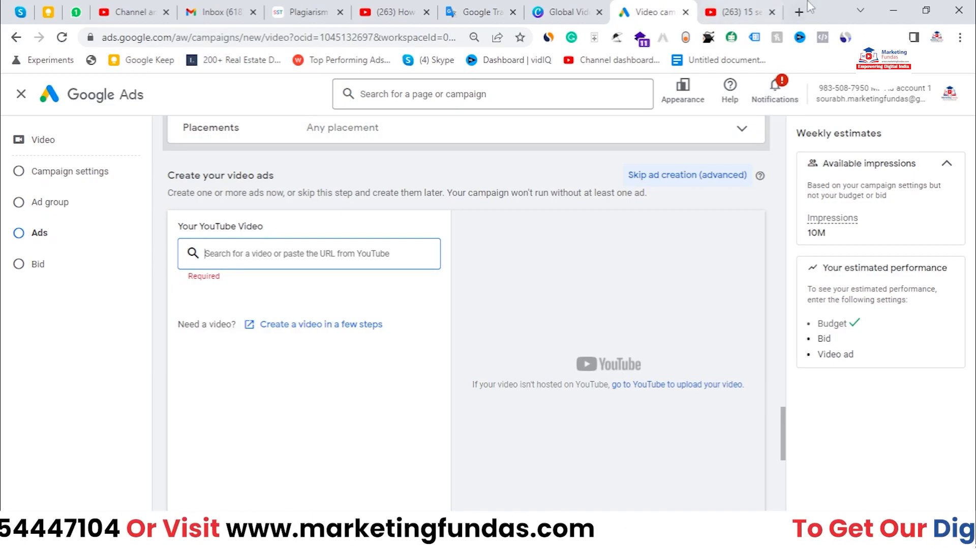
- Switch to the YouTube page of the "15 seconds of nature" video and copy its URL
{"action": "left_click", "coordinate": [737, 12]}
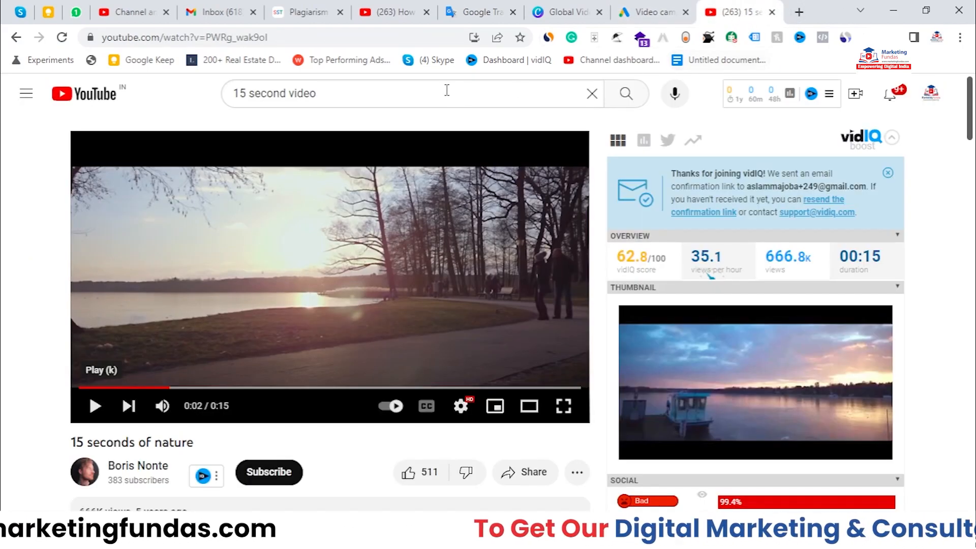
{"action": "left_click", "coordinate": [275, 38]}
{"action": "right_click", "coordinate": [275, 38]}
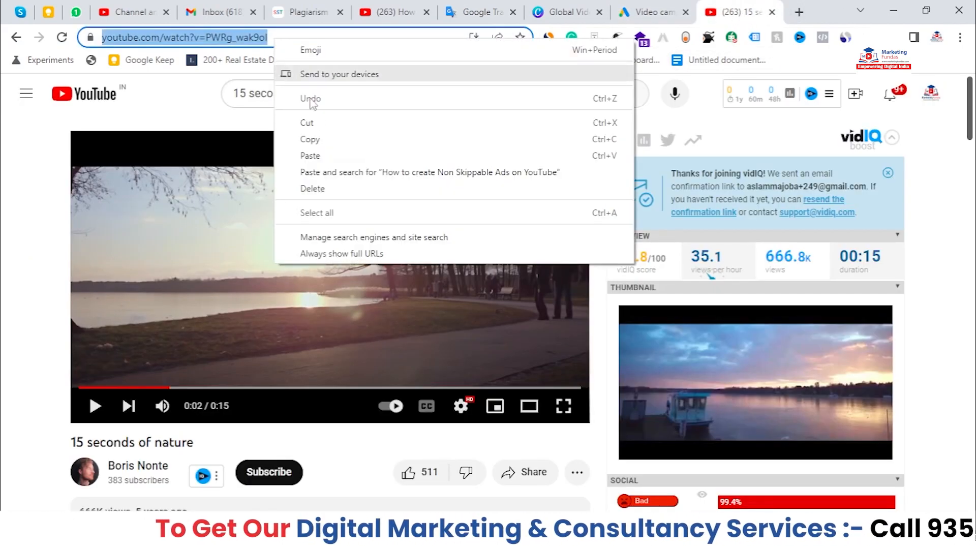
{"action": "left_click", "coordinate": [320, 141]}
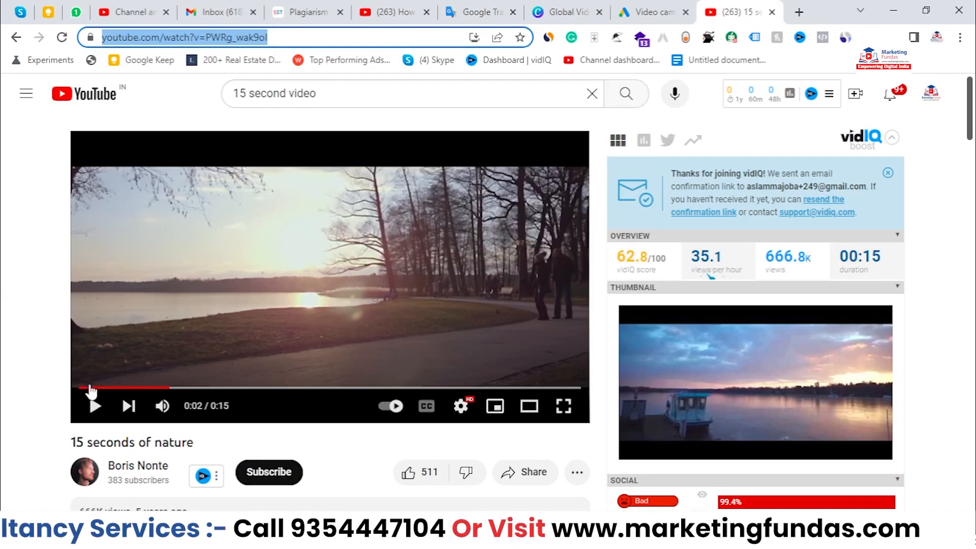
{"action": "left_click_drag", "start_coordinate": [58, 438], "coordinate": [201, 444]}
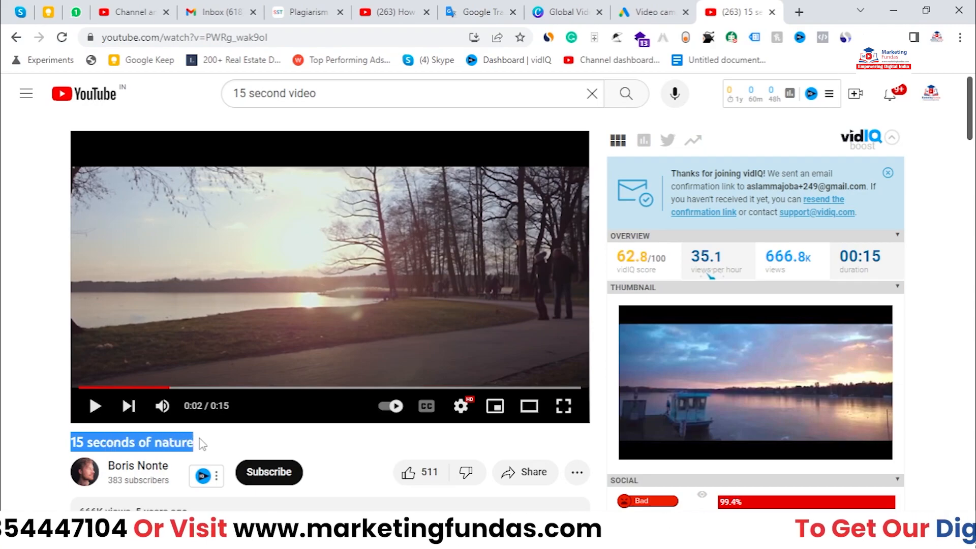
{"action": "left_click", "coordinate": [212, 37]}
{"action": "key", "text": "ctrl+c"}
{"action": "right_click", "coordinate": [213, 38]}
{"action": "left_click", "coordinate": [256, 157]}
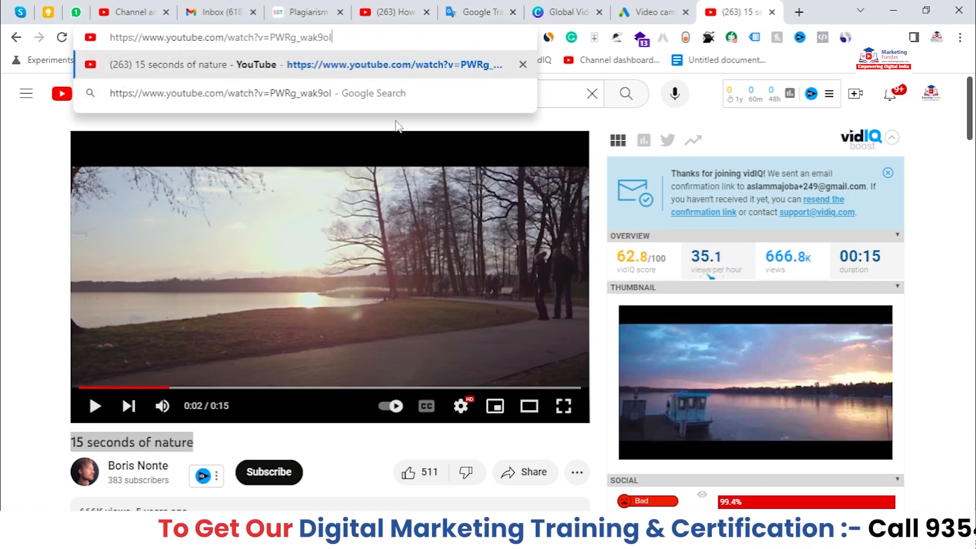
{"action": "triple_click", "coordinate": [250, 38]}
{"action": "left_click", "coordinate": [4, 193]}
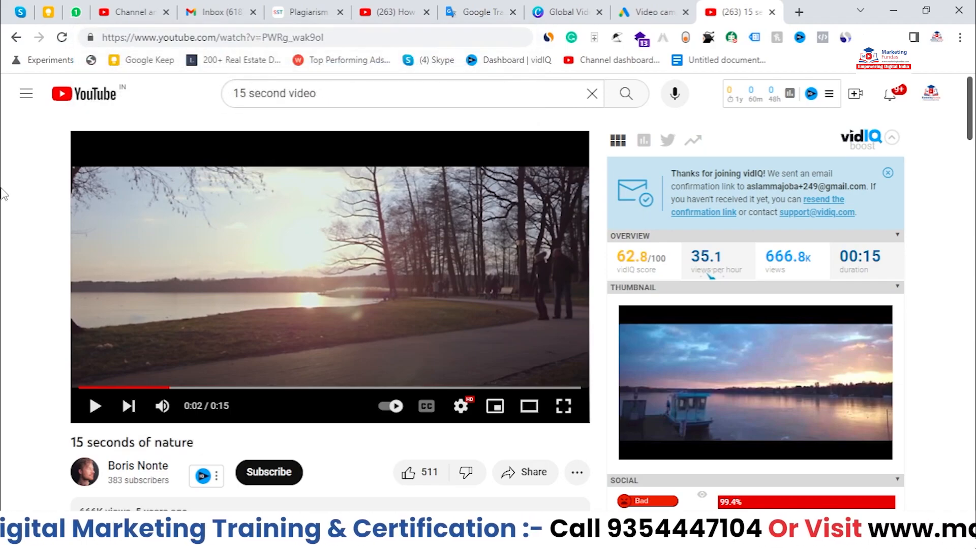
- Reload the YouTube video page, copy its URL again and close the page to return to the Google Ads campaign
{"action": "left_click", "coordinate": [61, 37]}
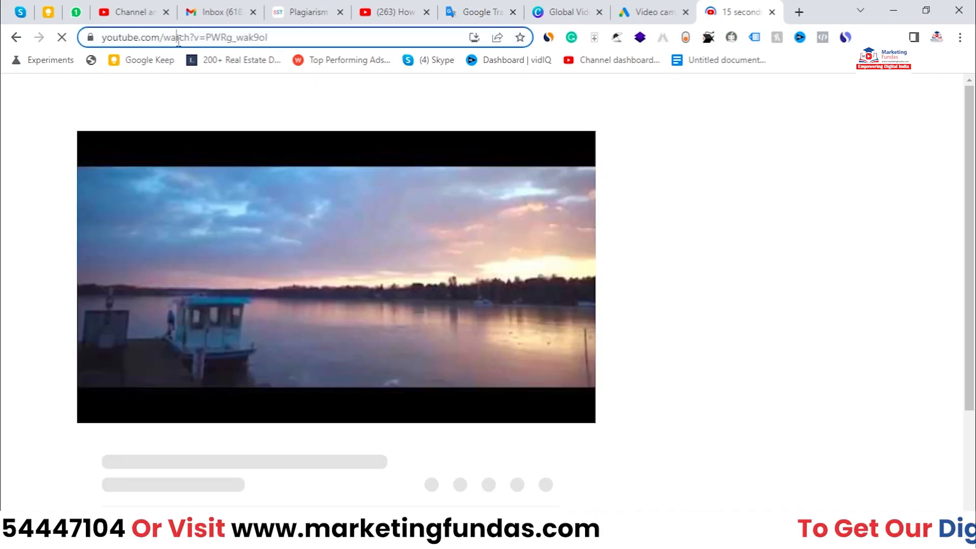
{"action": "right_click", "coordinate": [178, 39]}
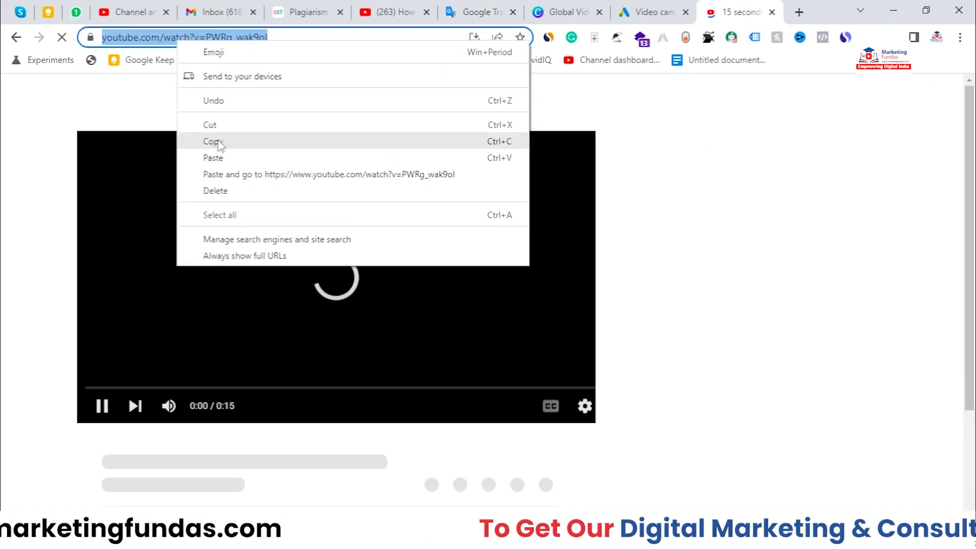
{"action": "left_click", "coordinate": [213, 141]}
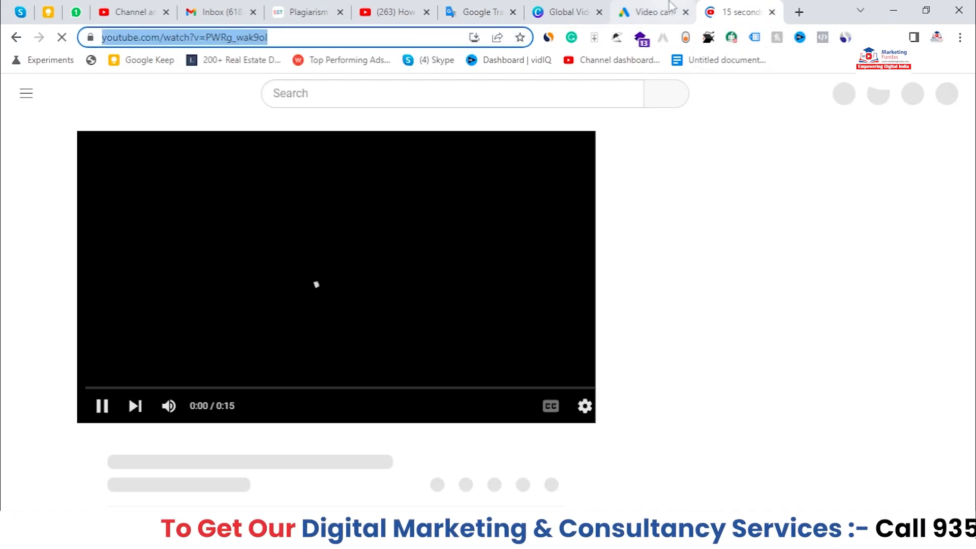
{"action": "key", "text": "ctrl+w"}
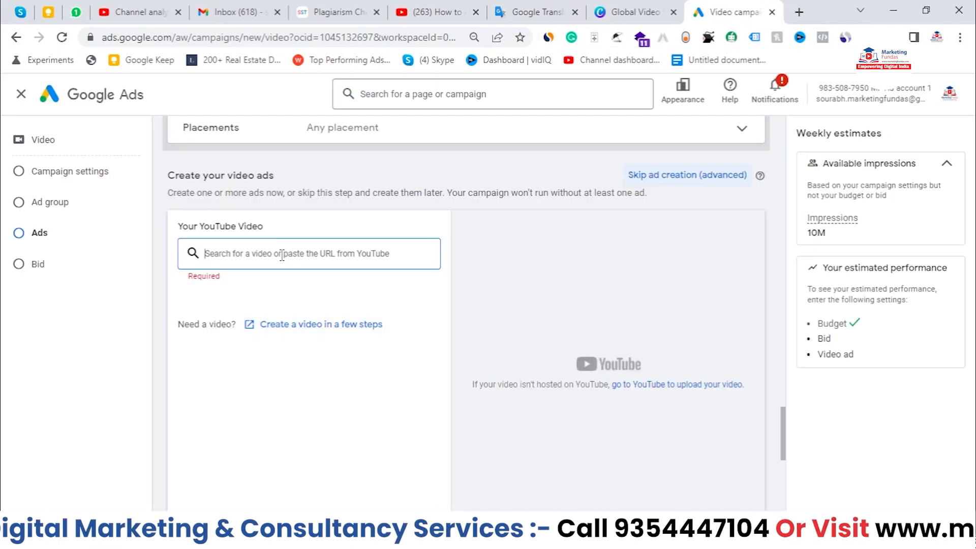
- Paste the copied YouTube URL as the ad's video and select the "15 seconds of nature" result
{"action": "right_click", "coordinate": [282, 255]}
{"action": "left_click", "coordinate": [312, 364]}
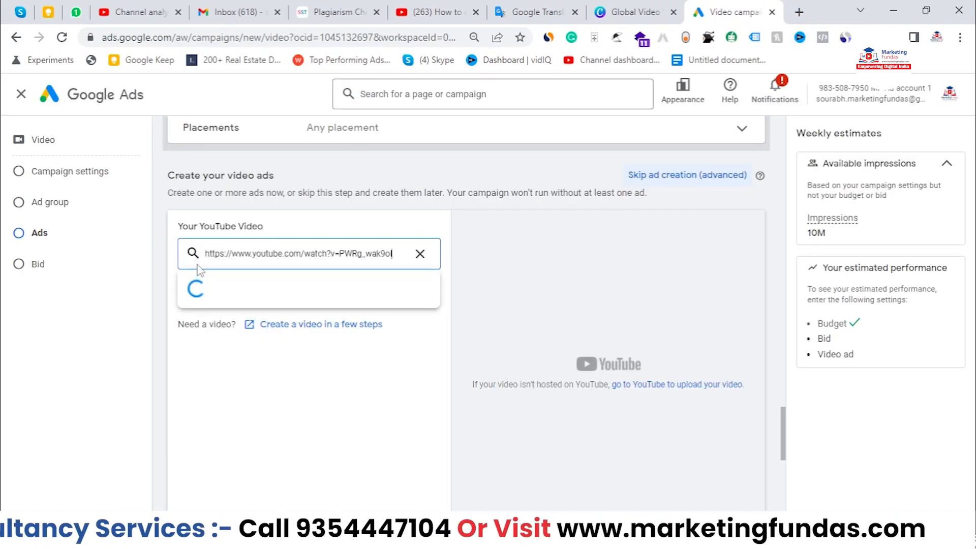
{"action": "left_click", "coordinate": [203, 287]}
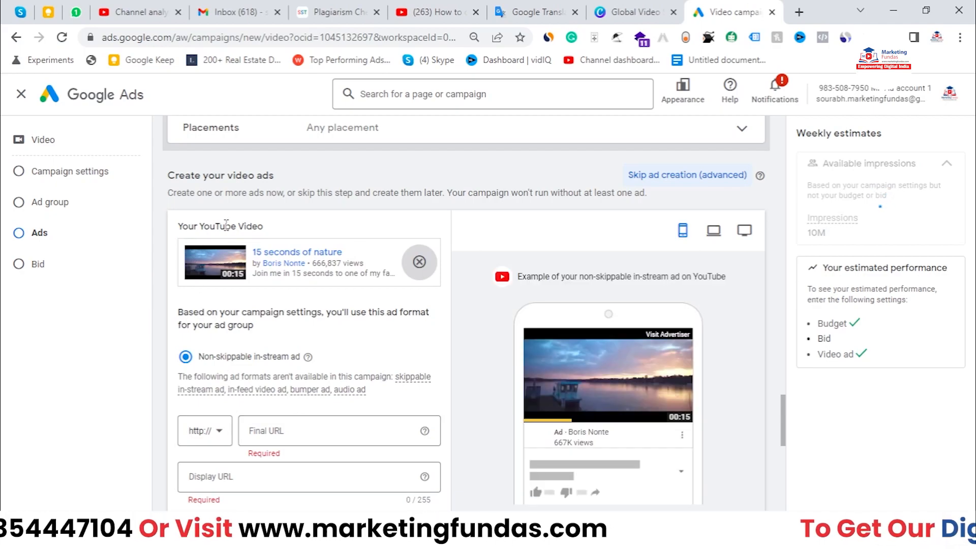
{"action": "scroll", "coordinate": [241, 380], "scroll_direction": "down", "scroll_amount": 1}
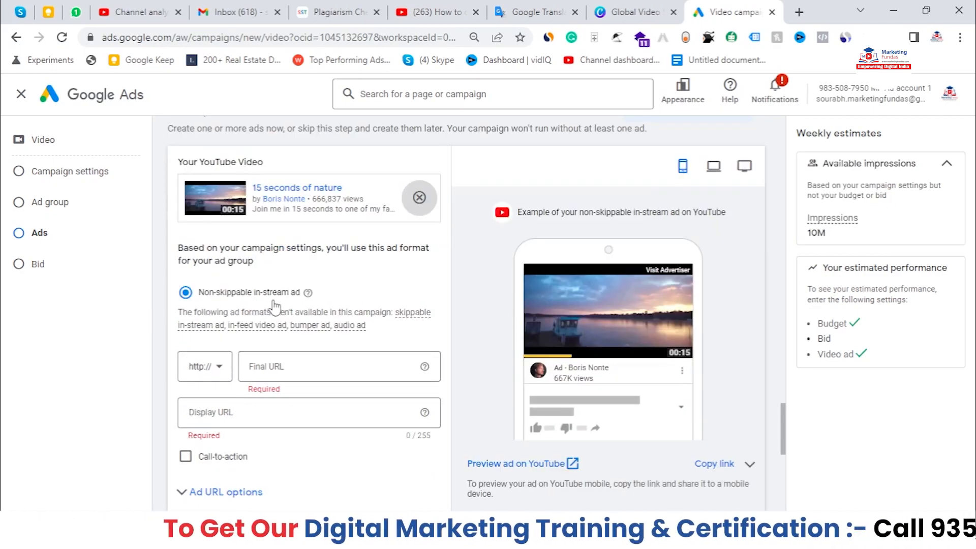
- Search Google for "marketing fundas" in a new browser tab and open the Marketing Fundas website
{"action": "left_click", "coordinate": [300, 370]}
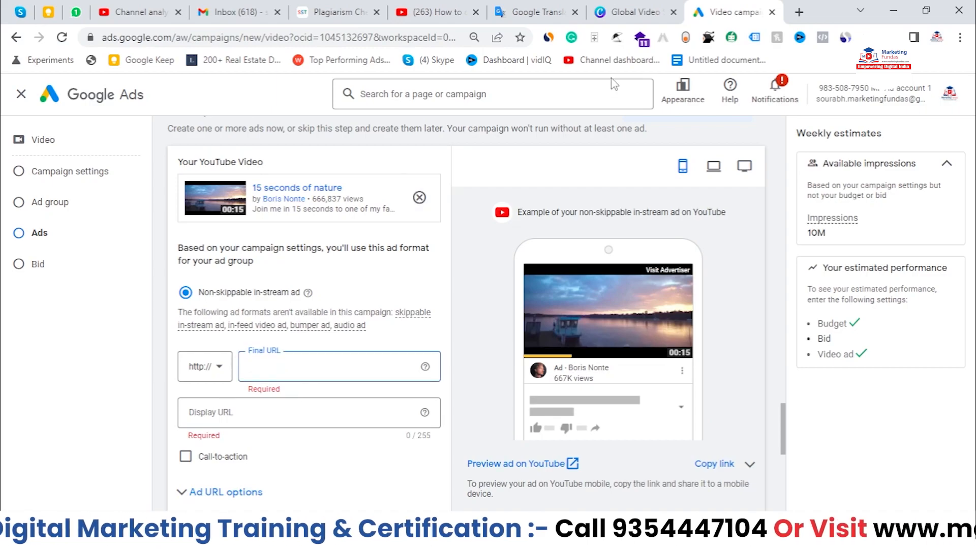
{"action": "left_click", "coordinate": [799, 12]}
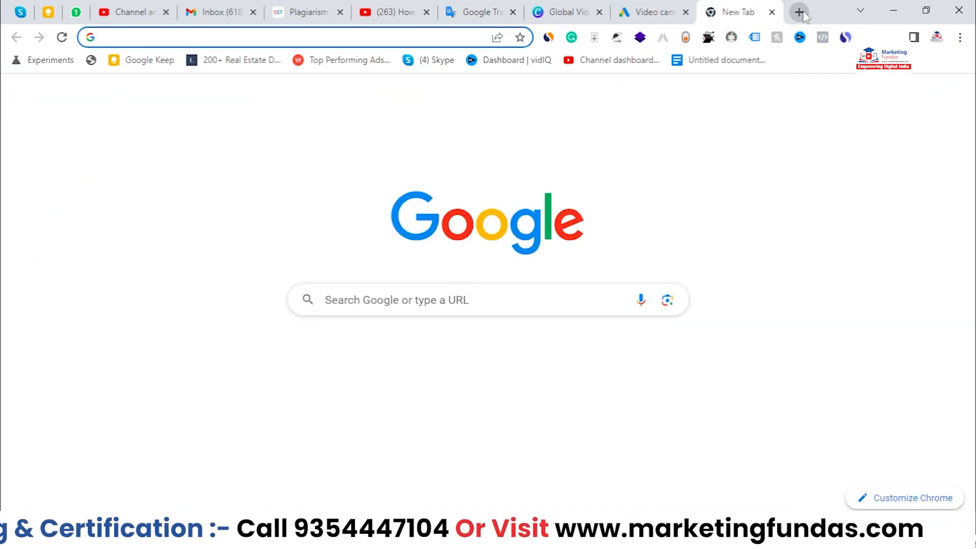
{"action": "type", "text": "marke"}
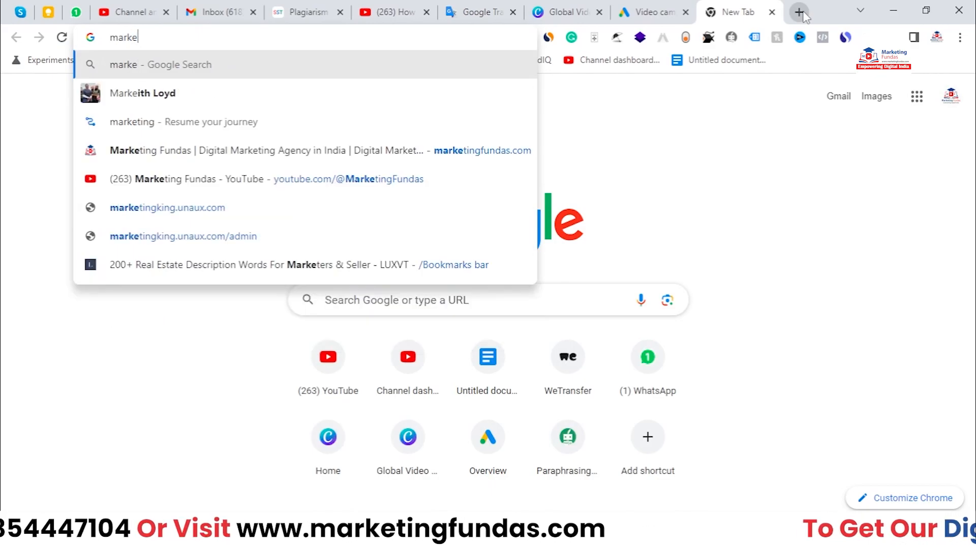
{"action": "type", "text": "ting"}
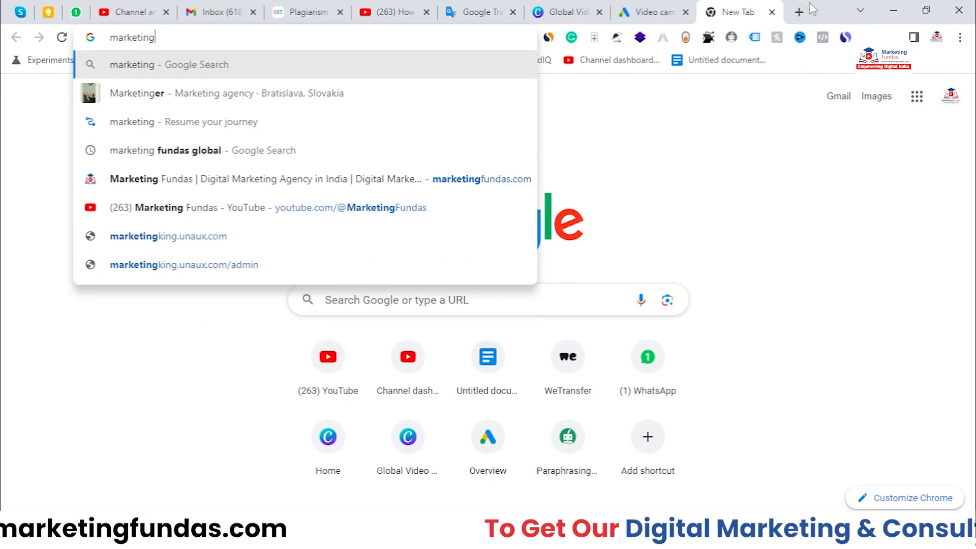
{"action": "key", "text": "Down"}
{"action": "key", "text": "Down"}
{"action": "key", "text": "Return"}
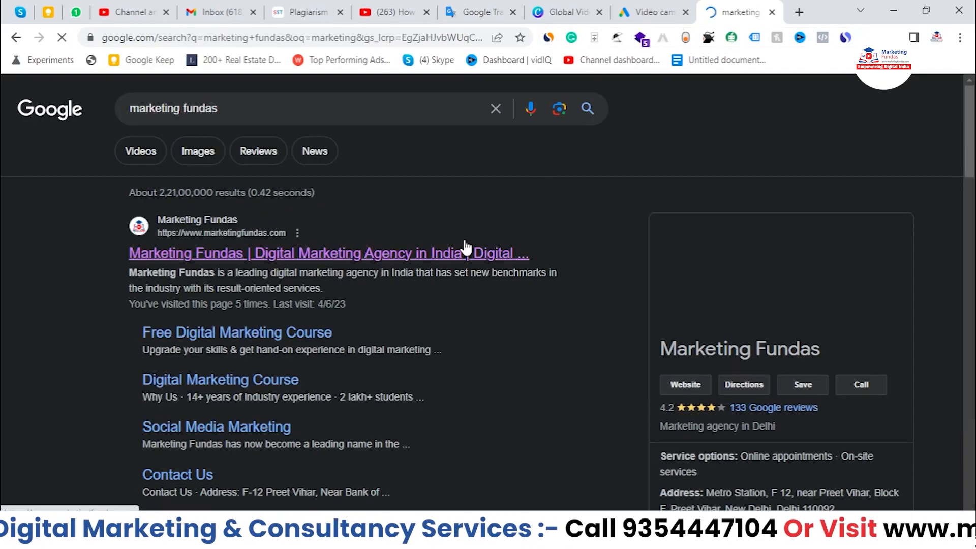
{"action": "left_click", "coordinate": [464, 249]}
- Copy the marketingfundas.com address and return to the Google Ads campaign to paste it as the ad's final URL
{"action": "left_click", "coordinate": [258, 38]}
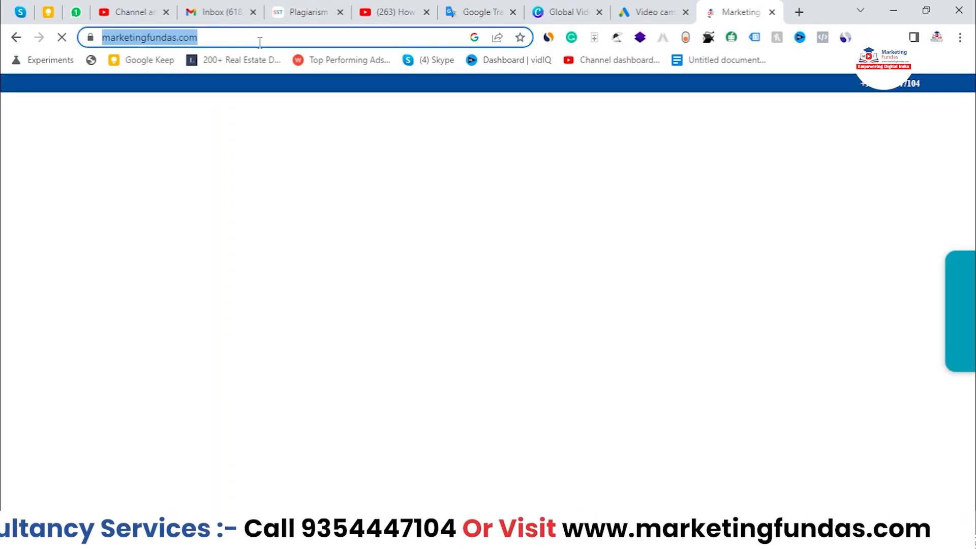
{"action": "right_click", "coordinate": [260, 42]}
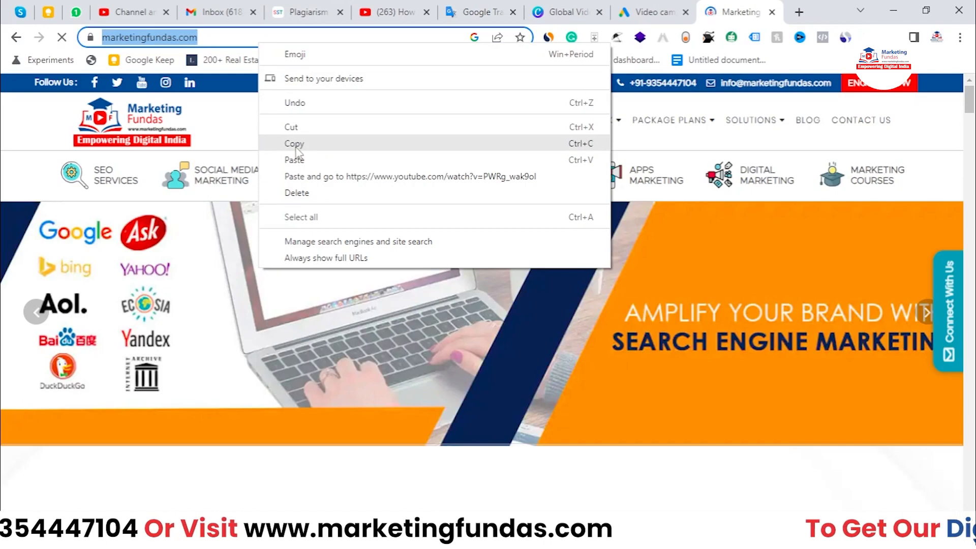
{"action": "left_click", "coordinate": [296, 144]}
{"action": "left_click", "coordinate": [622, 18]}
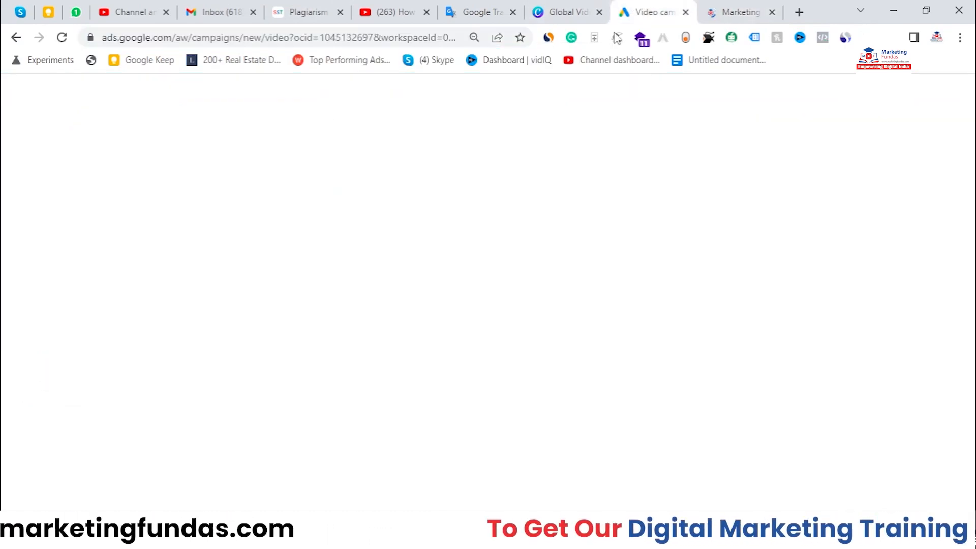
{"action": "right_click", "coordinate": [313, 362]}
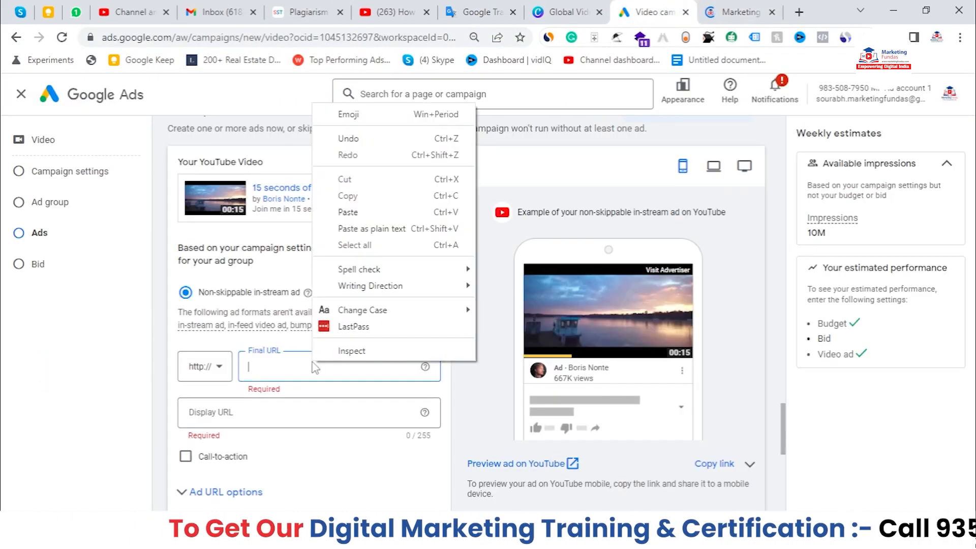
{"action": "left_click", "coordinate": [347, 229]}
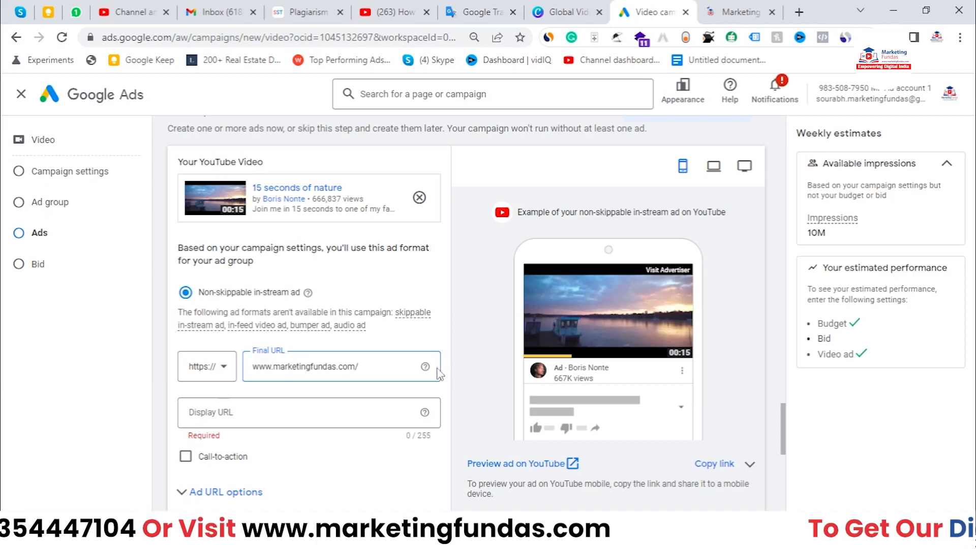
- Look at the Marketing Fundas landing page, and examine the final URL and display URL entered for the ad
{"action": "left_click", "coordinate": [740, 11]}
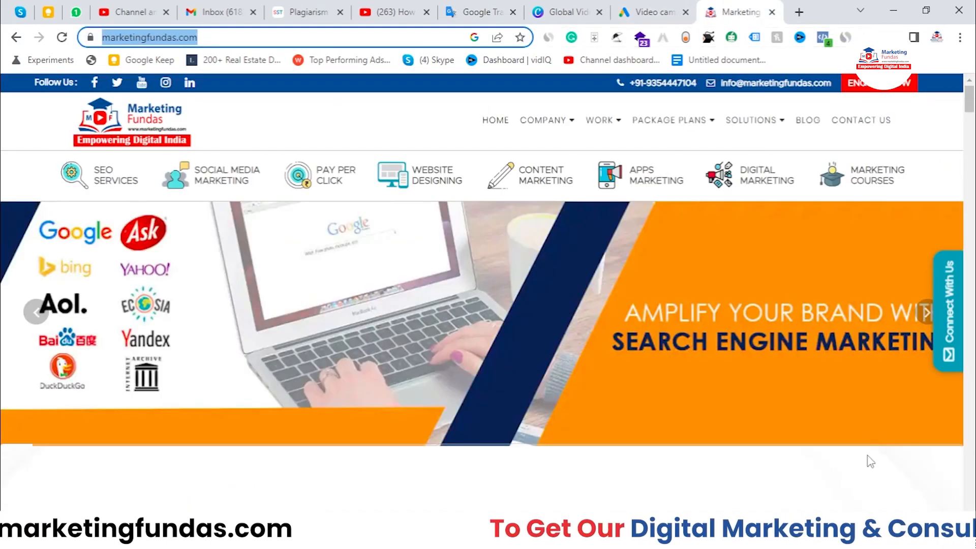
{"action": "key", "text": "ctrl+shift+Tab"}
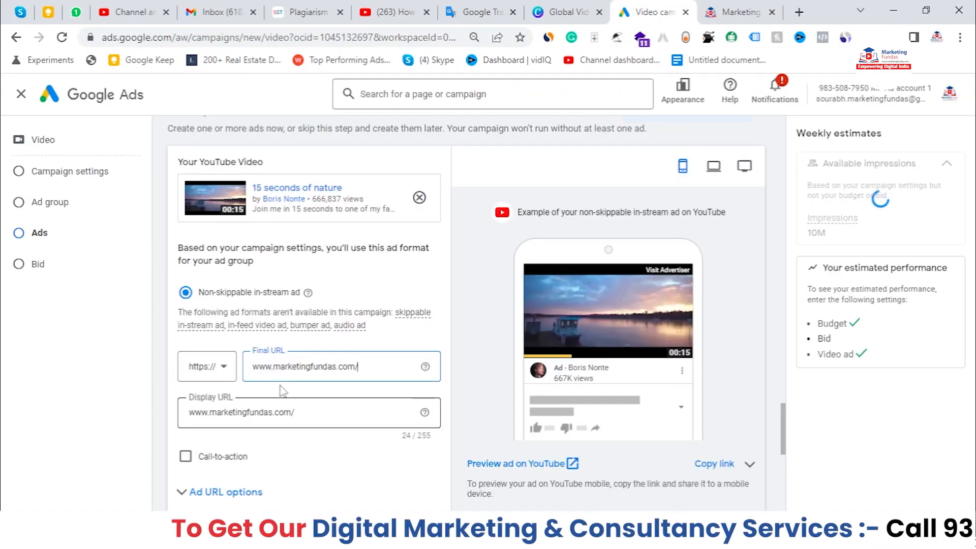
{"action": "scroll", "coordinate": [305, 371], "scroll_direction": "down", "scroll_amount": 3}
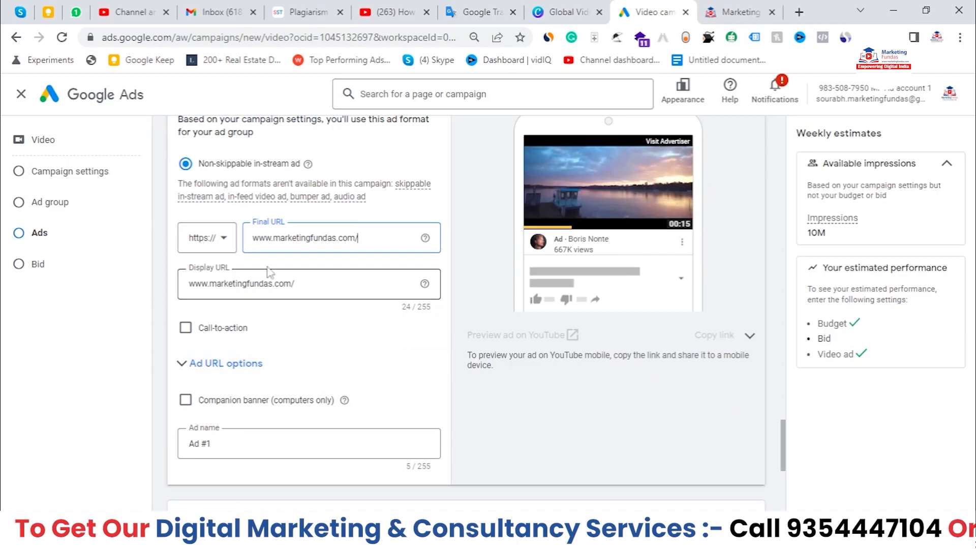
{"action": "triple_click", "coordinate": [349, 238]}
{"action": "left_click", "coordinate": [298, 283]}
{"action": "left_click_drag", "start_coordinate": [295, 283], "coordinate": [184, 284]}
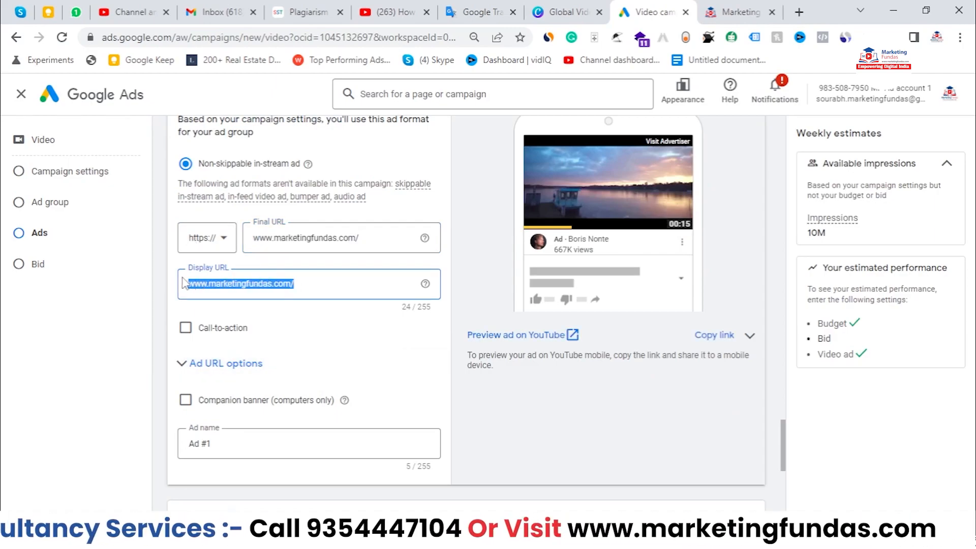
{"action": "left_click", "coordinate": [294, 285]}
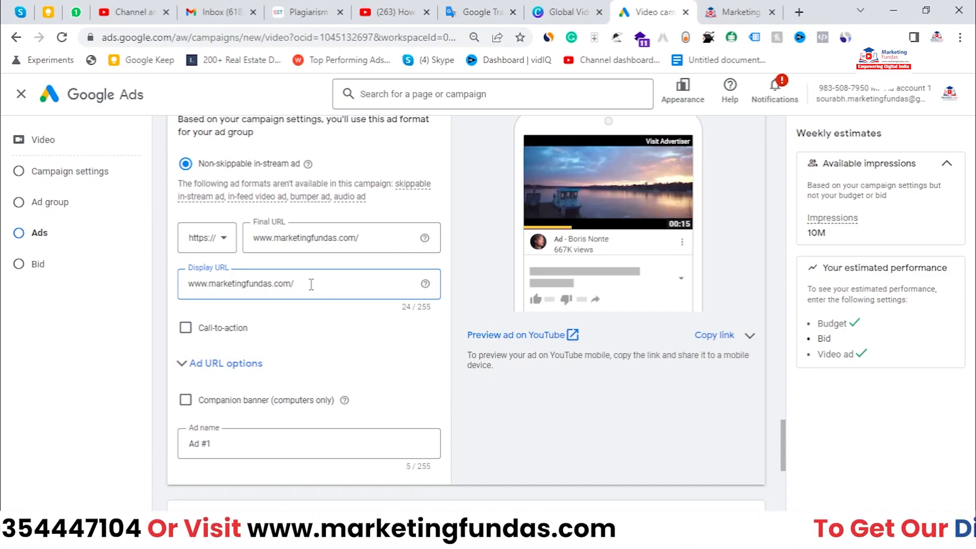
{"action": "left_click_drag", "start_coordinate": [274, 295], "coordinate": [168, 299]}
{"action": "left_click", "coordinate": [313, 358]}
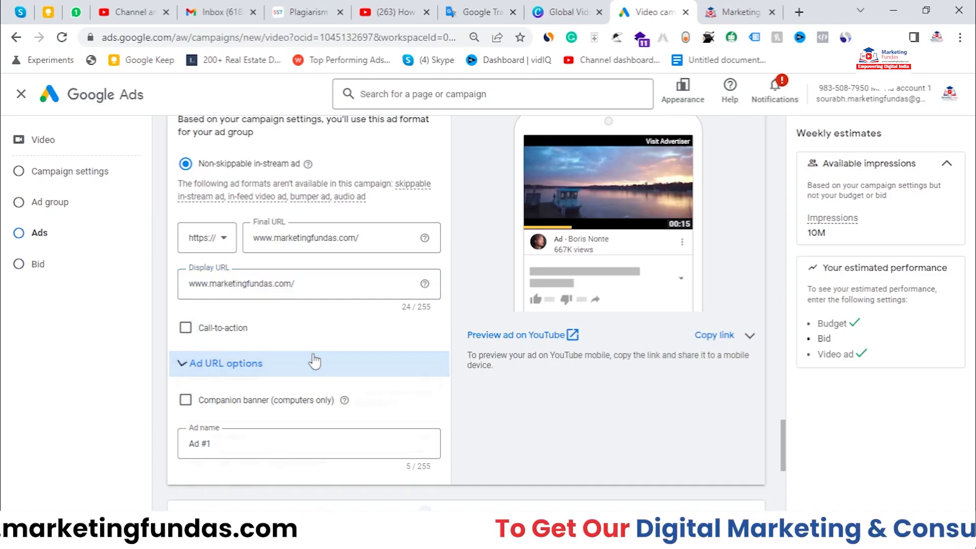
{"action": "left_click", "coordinate": [282, 365]}
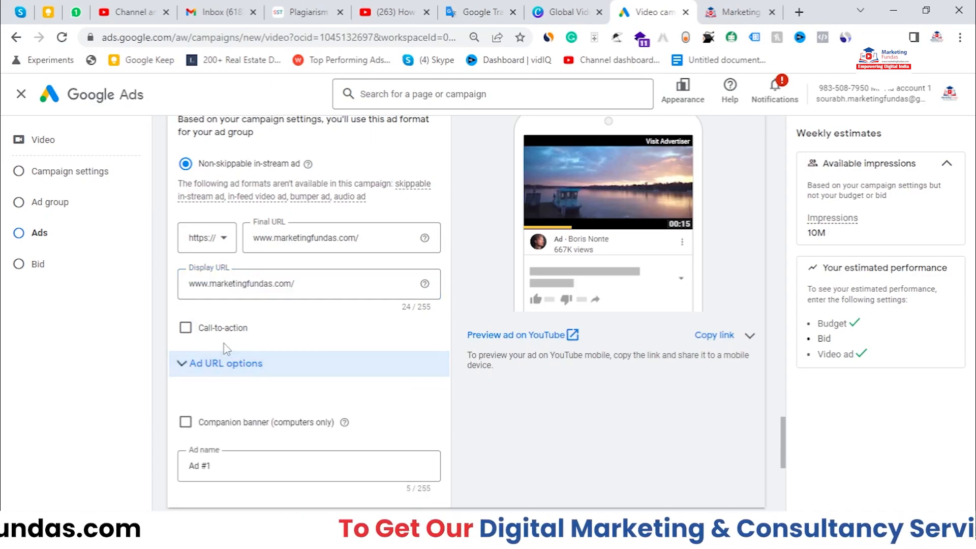
- Enable the ad's call-to-action and set its text to the suggested "Learn more"
{"action": "left_click", "coordinate": [185, 328]}
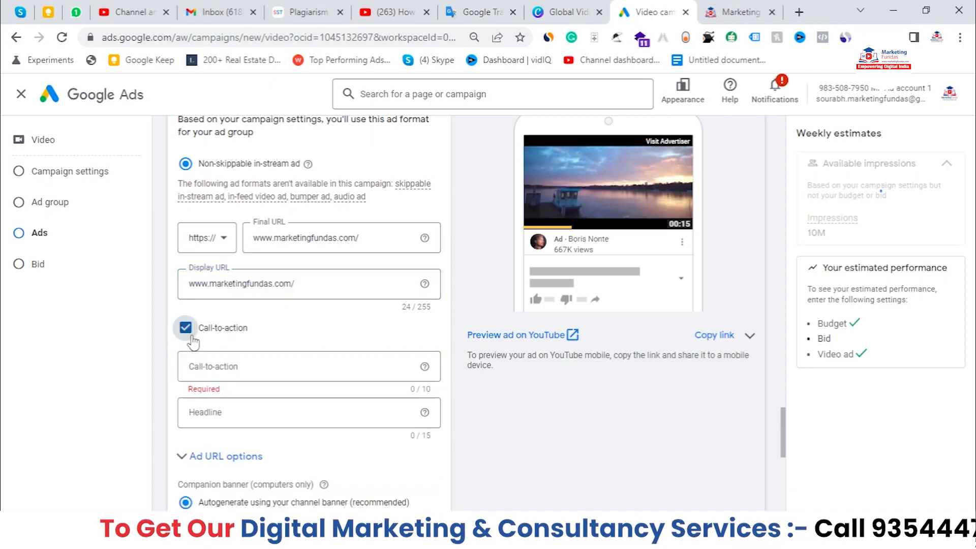
{"action": "left_click", "coordinate": [239, 362]}
{"action": "scroll", "coordinate": [203, 148], "scroll_direction": "down", "scroll_amount": 2}
{"action": "scroll", "coordinate": [193, 290], "scroll_direction": "up", "scroll_amount": 2}
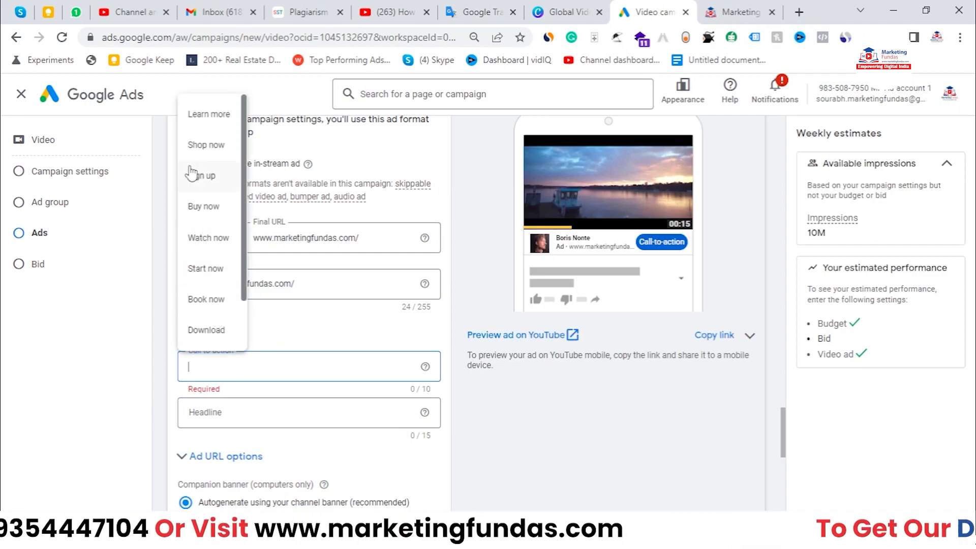
{"action": "left_click", "coordinate": [199, 117]}
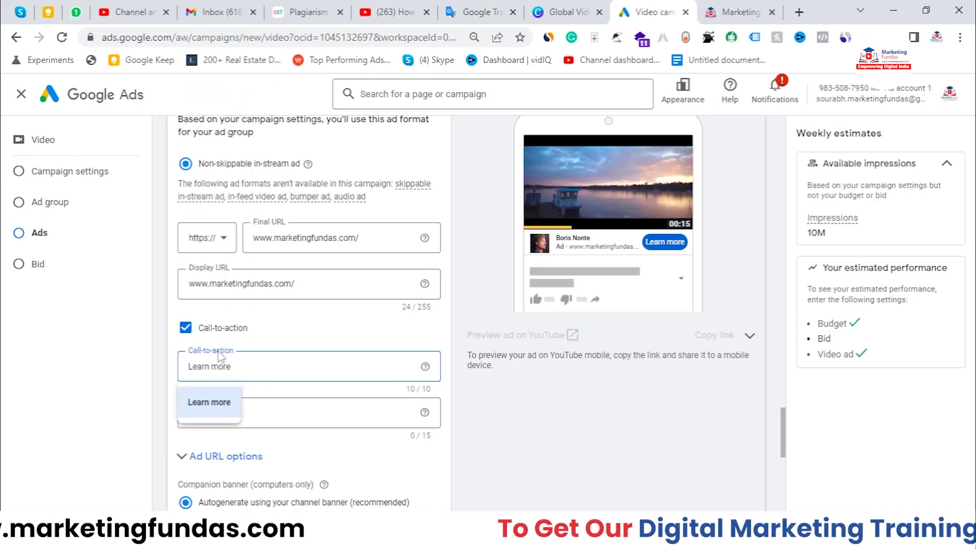
{"action": "left_click_drag", "start_coordinate": [231, 367], "coordinate": [176, 386]}
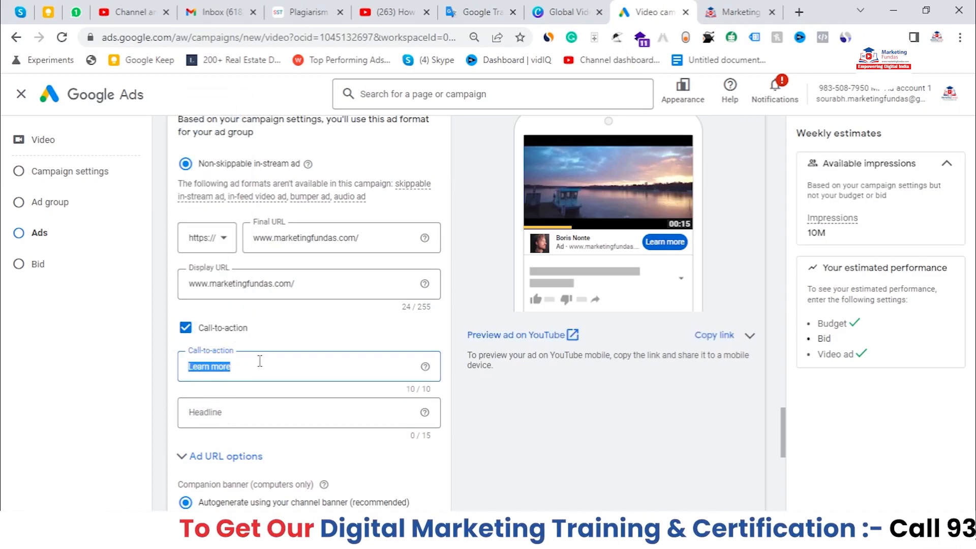
{"action": "key", "text": "BackSpace"}
{"action": "scroll", "coordinate": [224, 213], "scroll_direction": "down", "scroll_amount": 2}
{"action": "scroll", "coordinate": [219, 192], "scroll_direction": "up", "scroll_amount": 2}
{"action": "left_click", "coordinate": [216, 116]}
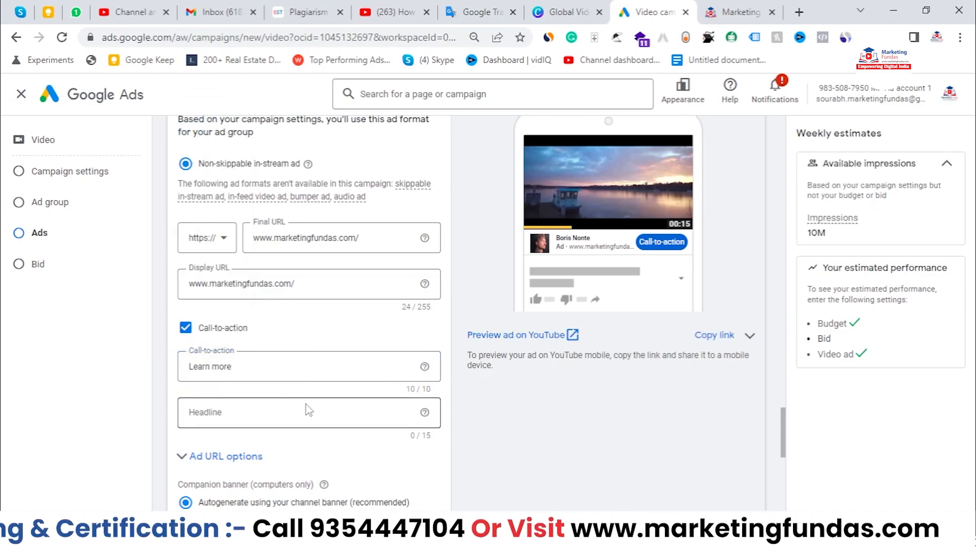
- Enter "Best Digital" as the headline of the ad's call-to-action
{"action": "scroll", "coordinate": [309, 411], "scroll_direction": "down", "scroll_amount": 2}
{"action": "left_click", "coordinate": [303, 286]}
{"action": "scroll", "coordinate": [384, 302], "scroll_direction": "up", "scroll_amount": 1}
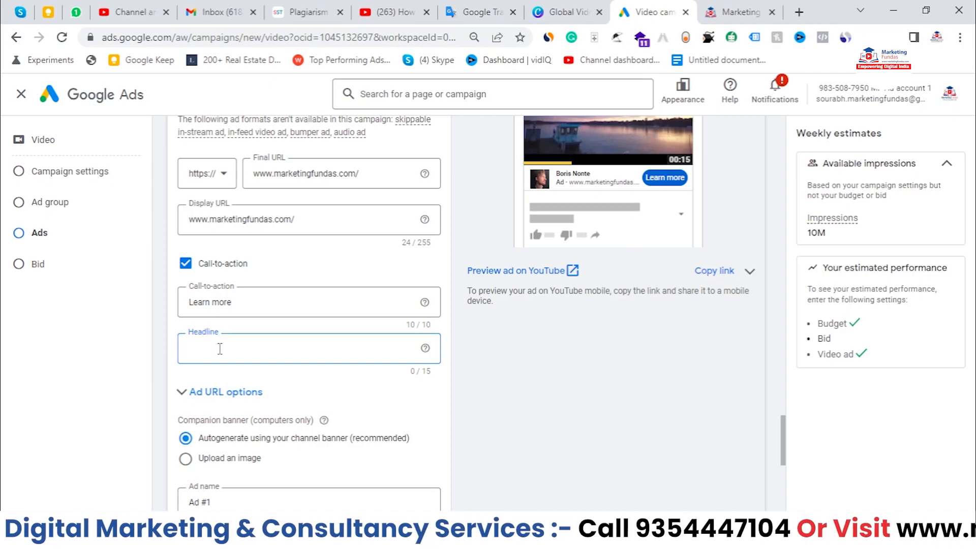
{"action": "type", "text": "Best D"}
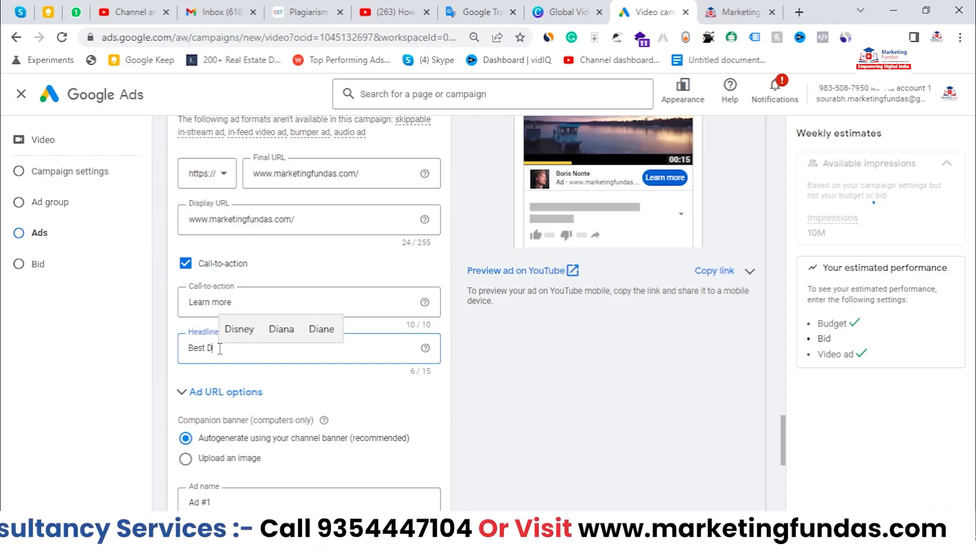
{"action": "type", "text": "igital"}
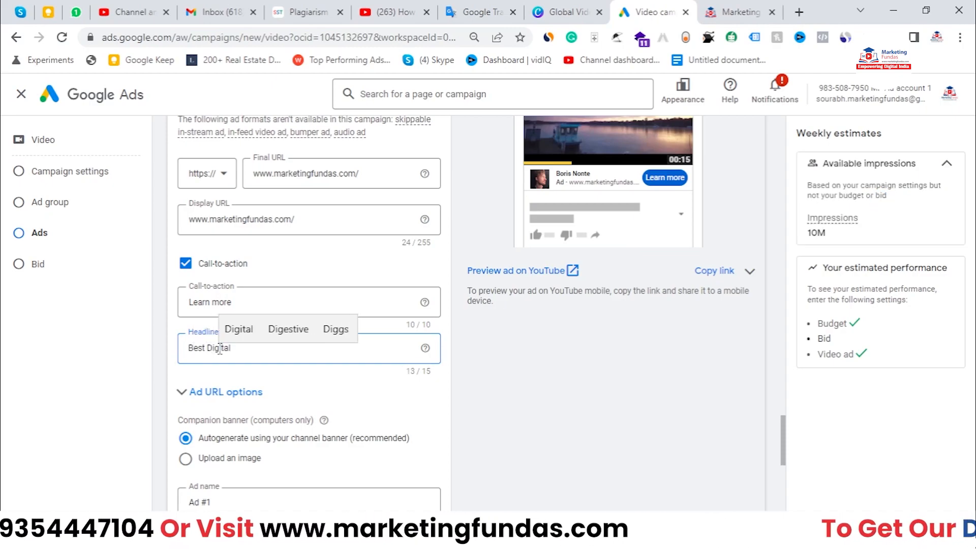
{"action": "left_click_drag", "start_coordinate": [403, 379], "coordinate": [432, 384]}
{"action": "left_click", "coordinate": [404, 359]}
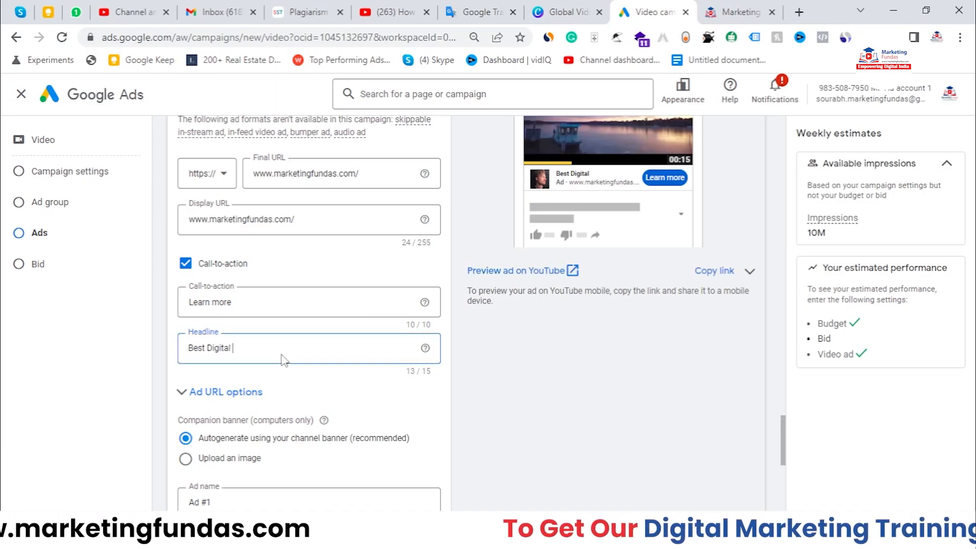
- Replace the word "Digital" in the headline so that it reads "Best DM Course"
{"action": "left_click_drag", "start_coordinate": [209, 351], "coordinate": [237, 349]}
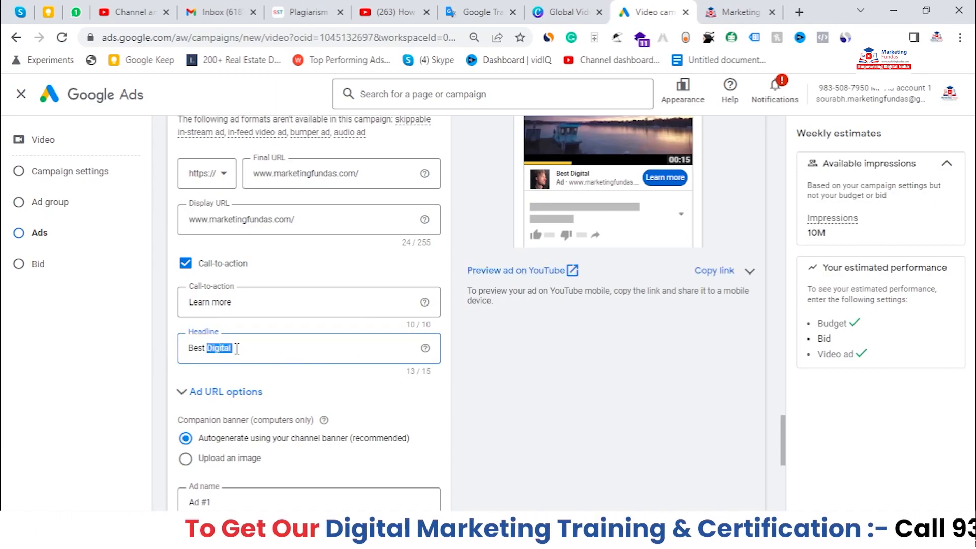
{"action": "key", "text": "BackSpace"}
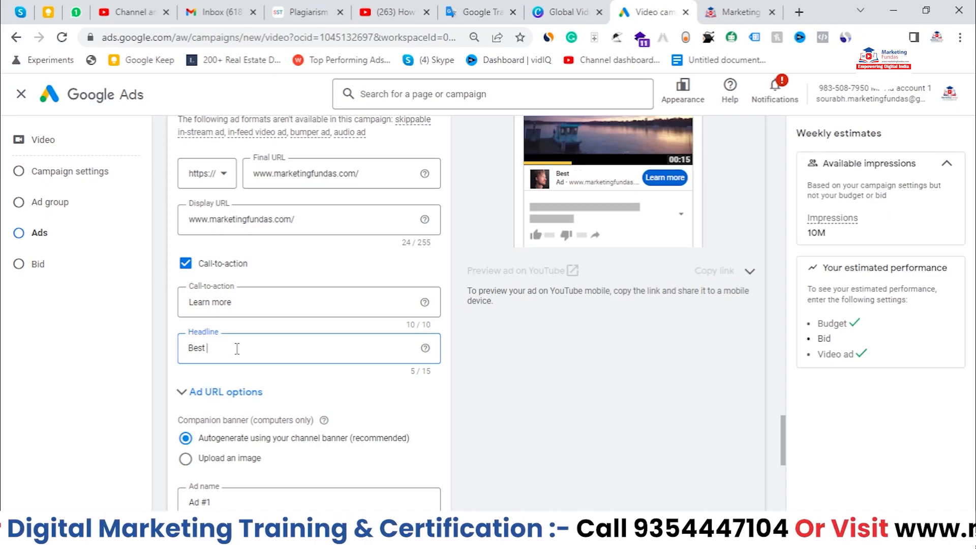
{"action": "type", "text": "DM Course"}
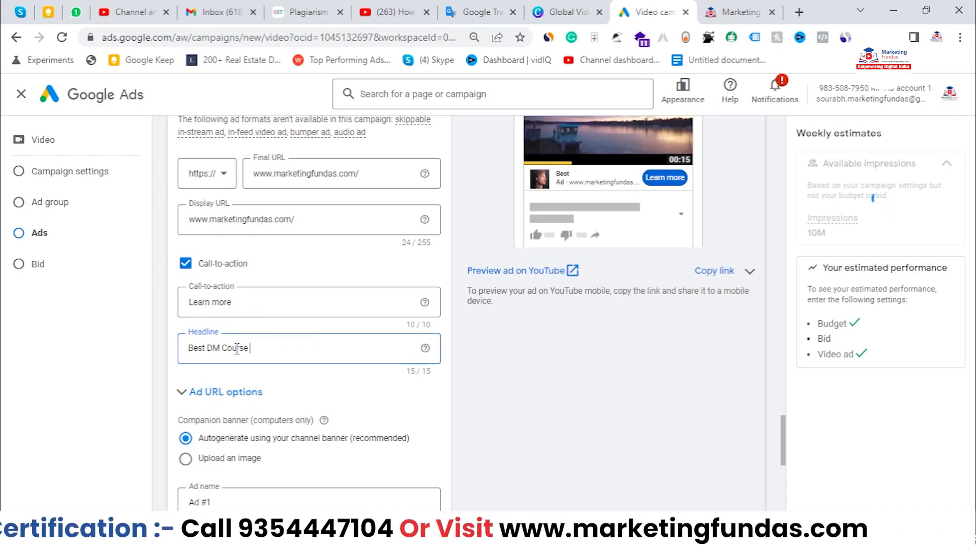
{"action": "key", "text": "BackSpace"}
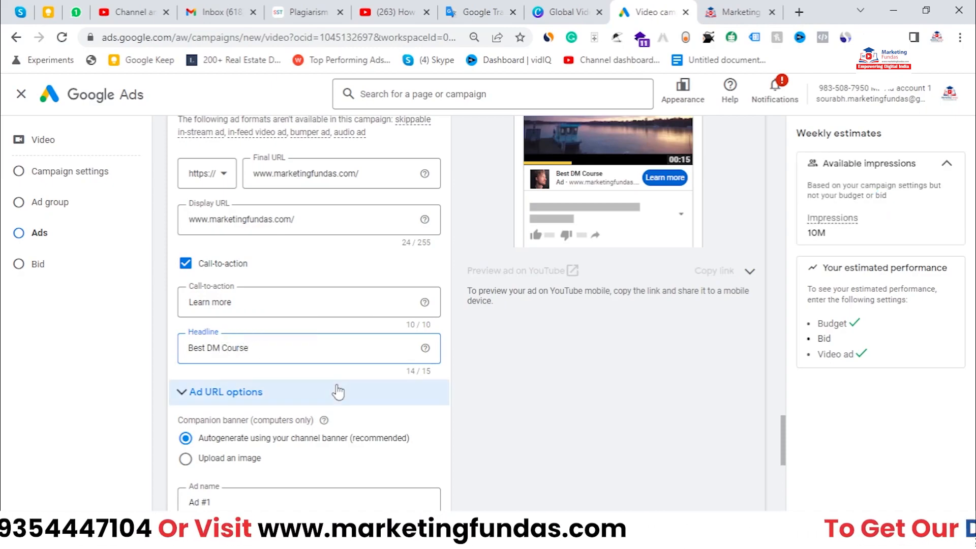
- Examine the tracking template, final URL suffix and custom parameter fields in the ad URL options, and collapse them again
{"action": "scroll", "coordinate": [307, 352], "scroll_direction": "down", "scroll_amount": 1}
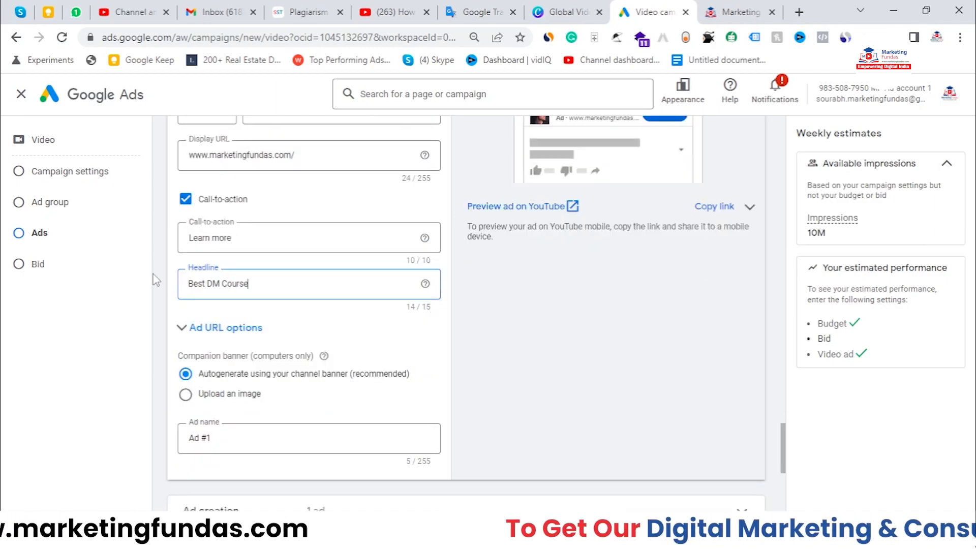
{"action": "left_click", "coordinate": [184, 330]}
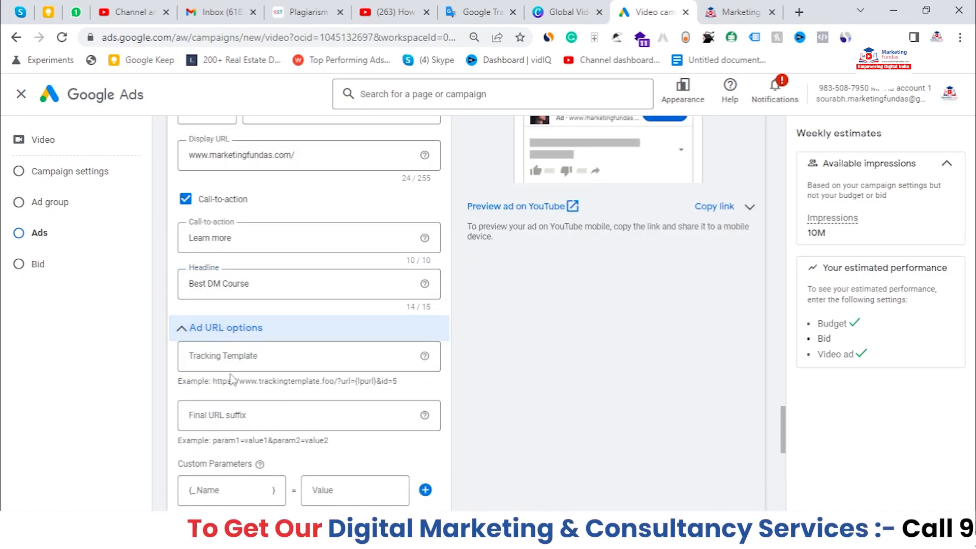
{"action": "scroll", "coordinate": [232, 380], "scroll_direction": "down", "scroll_amount": 1}
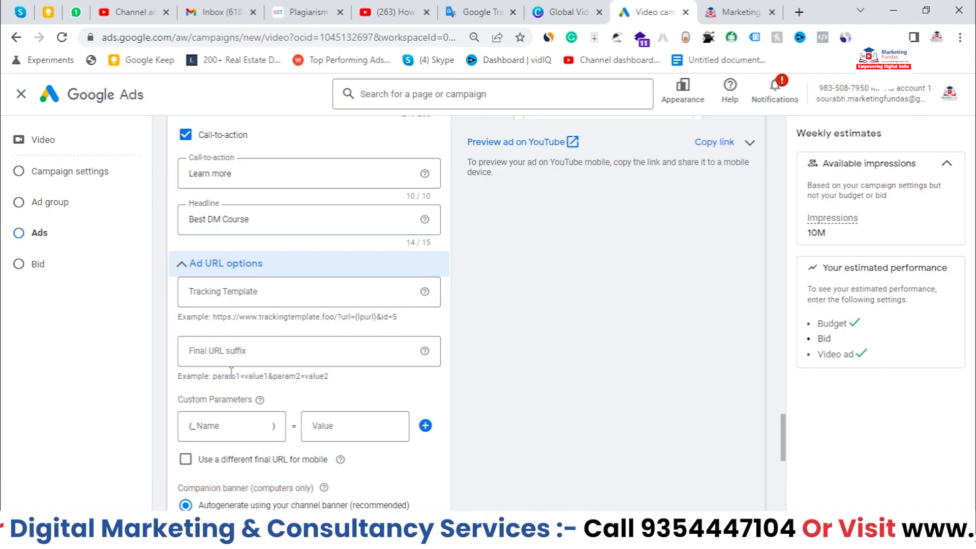
{"action": "left_click", "coordinate": [183, 265]}
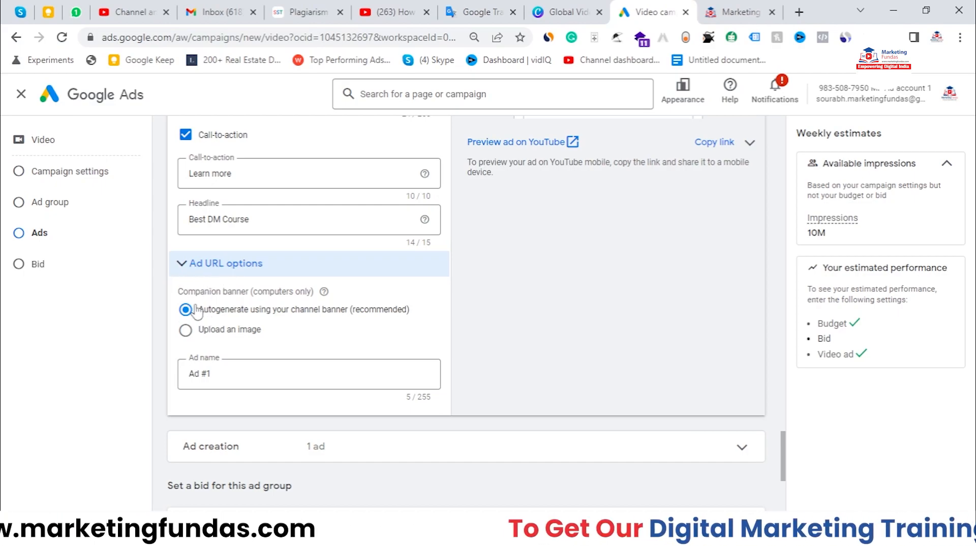
{"action": "scroll", "coordinate": [256, 349], "scroll_direction": "up", "scroll_amount": 1}
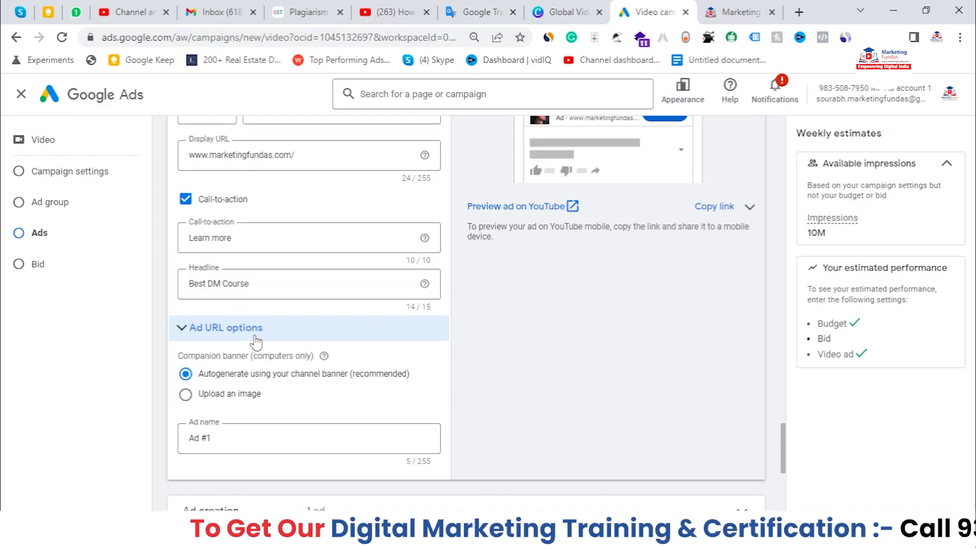
- Search Google for "companion banner" and view the Google Support example among the image results
{"action": "scroll", "coordinate": [257, 342], "scroll_direction": "down", "scroll_amount": 1}
{"action": "left_click_drag", "start_coordinate": [178, 292], "coordinate": [248, 294]}
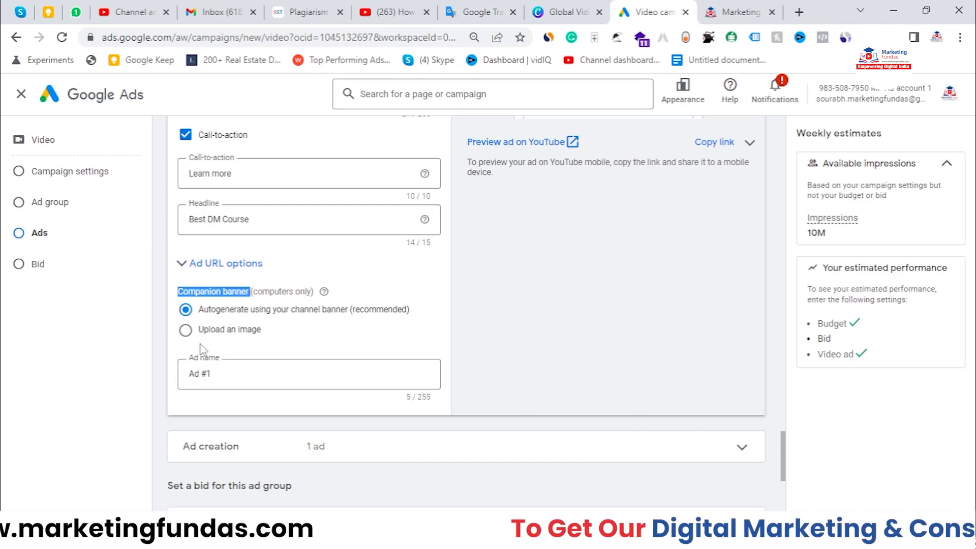
{"action": "left_click_drag", "start_coordinate": [304, 291], "coordinate": [800, 13]}
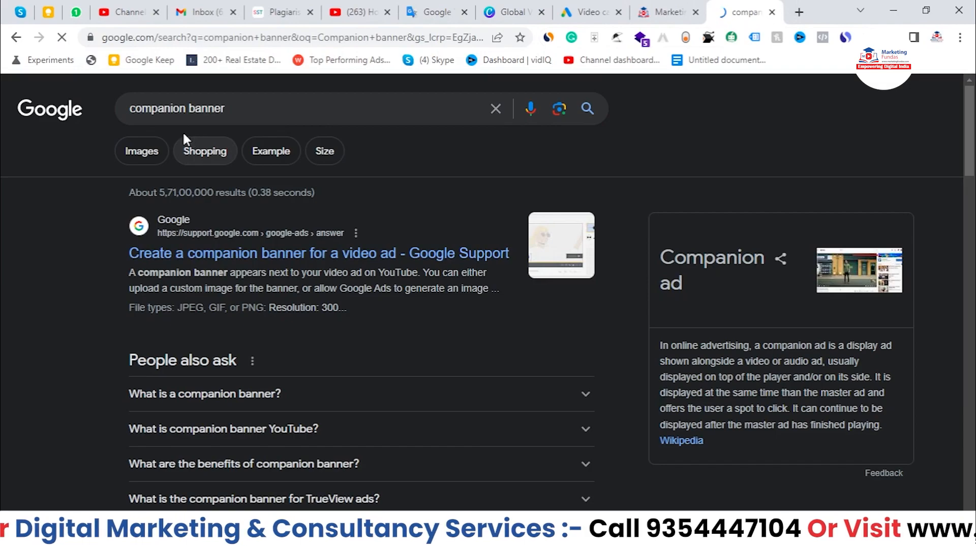
{"action": "left_click", "coordinate": [144, 155]}
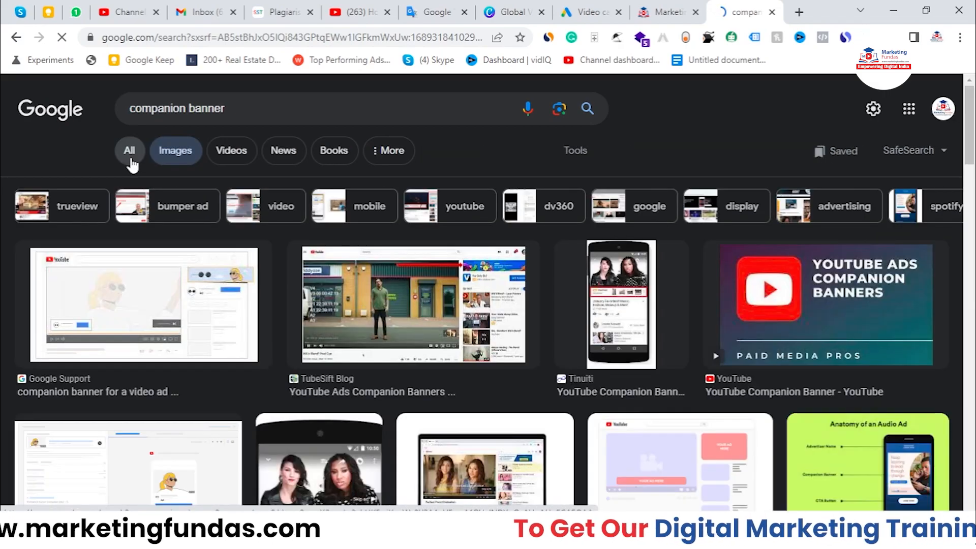
{"action": "left_click", "coordinate": [159, 300]}
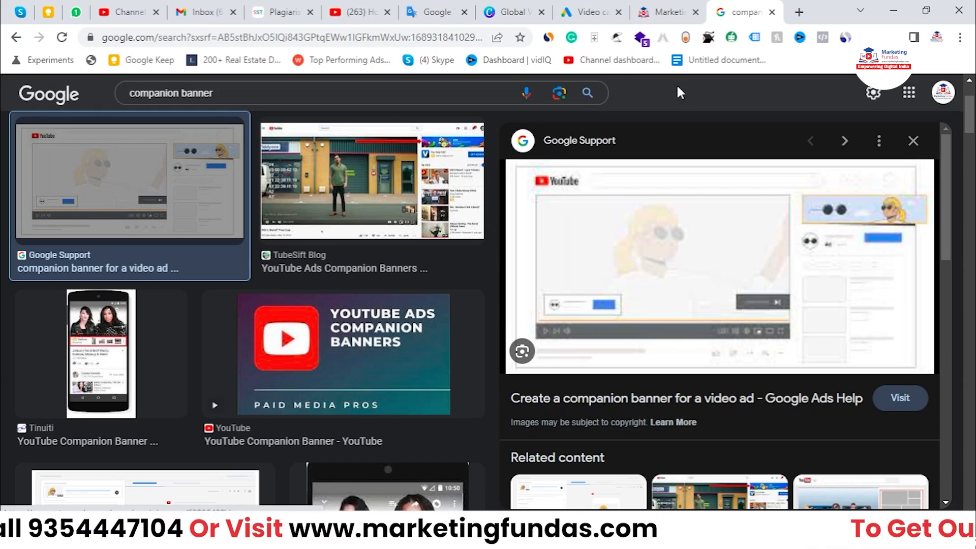
- Switch back to Google Ads and examine the ad's companion banner options and ad name field
{"action": "left_click", "coordinate": [568, 15]}
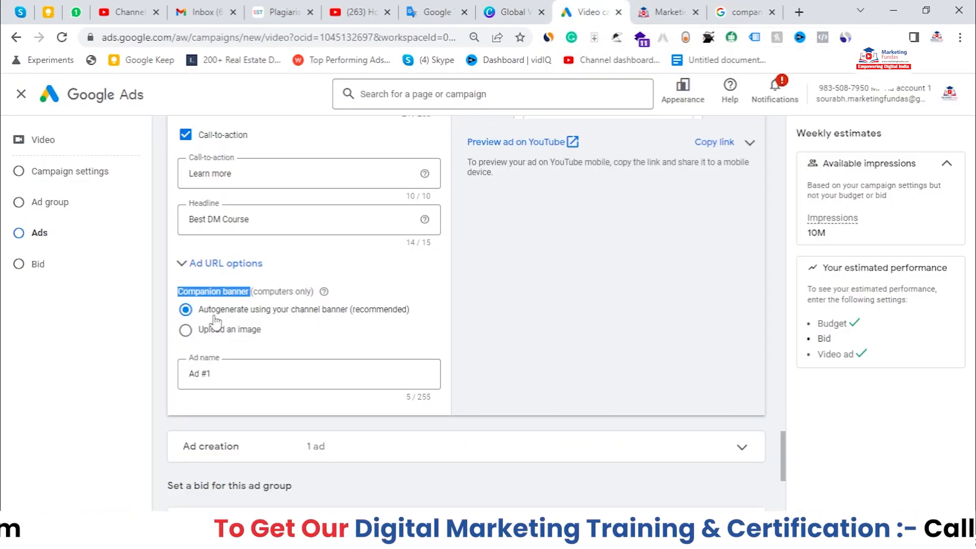
{"action": "left_click_drag", "start_coordinate": [201, 313], "coordinate": [283, 323]}
{"action": "left_click", "coordinate": [283, 317]}
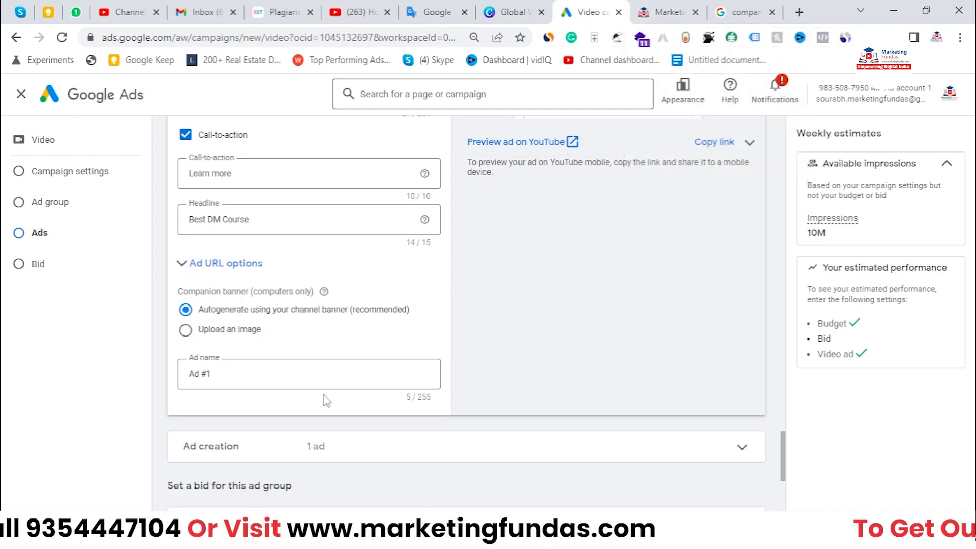
{"action": "left_click_drag", "start_coordinate": [305, 375], "coordinate": [162, 382]}
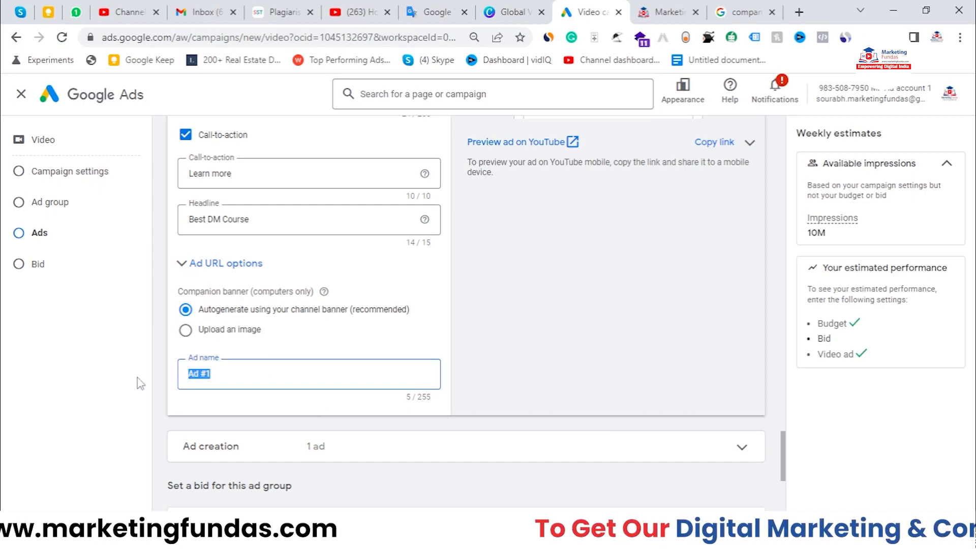
{"action": "scroll", "coordinate": [222, 399], "scroll_direction": "down", "scroll_amount": 3}
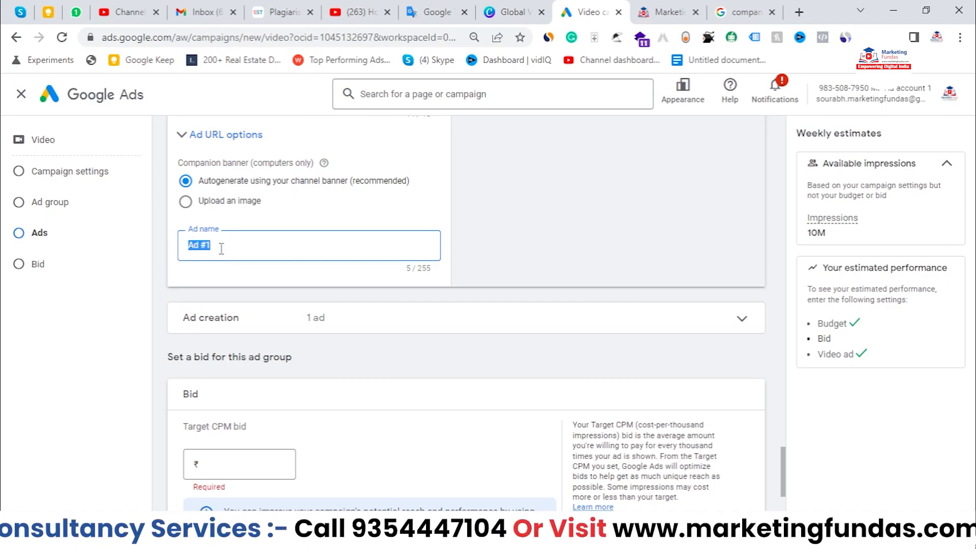
{"action": "scroll", "coordinate": [228, 249], "scroll_direction": "up", "scroll_amount": 4}
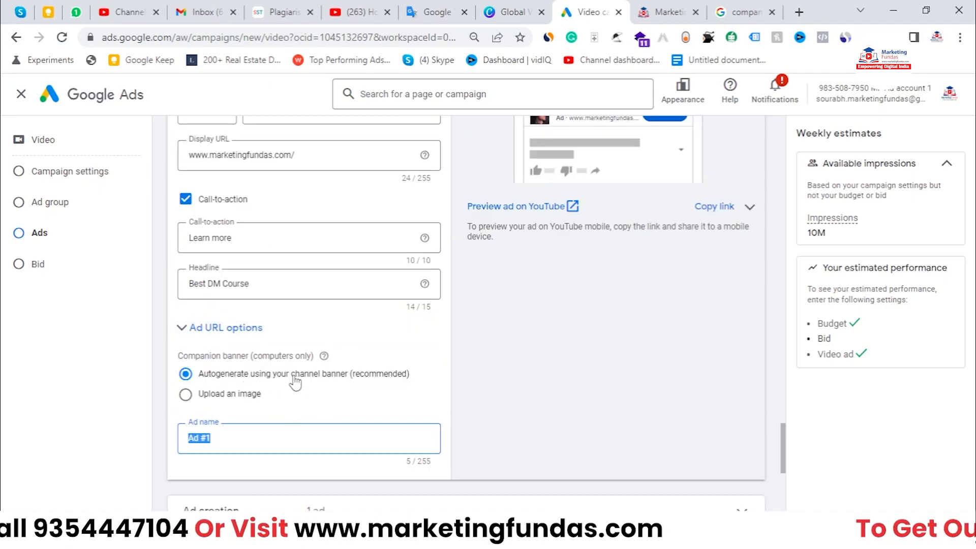
{"action": "scroll", "coordinate": [293, 380], "scroll_direction": "down", "scroll_amount": 3}
{"action": "left_click", "coordinate": [230, 311]}
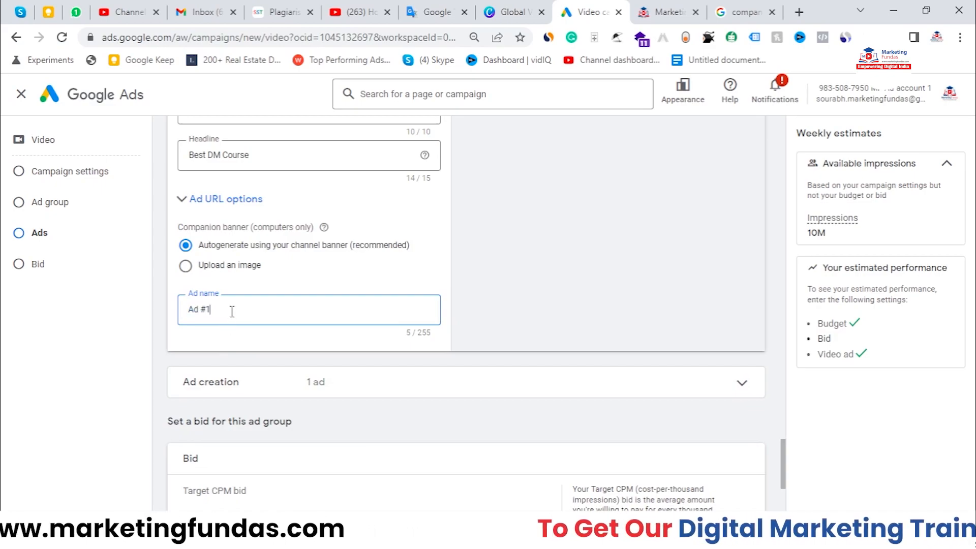
- Expand the Ad creation section and look over the existing ad and the option to add another video ad
{"action": "scroll", "coordinate": [266, 349], "scroll_direction": "down", "scroll_amount": 2}
{"action": "left_click", "coordinate": [365, 329]}
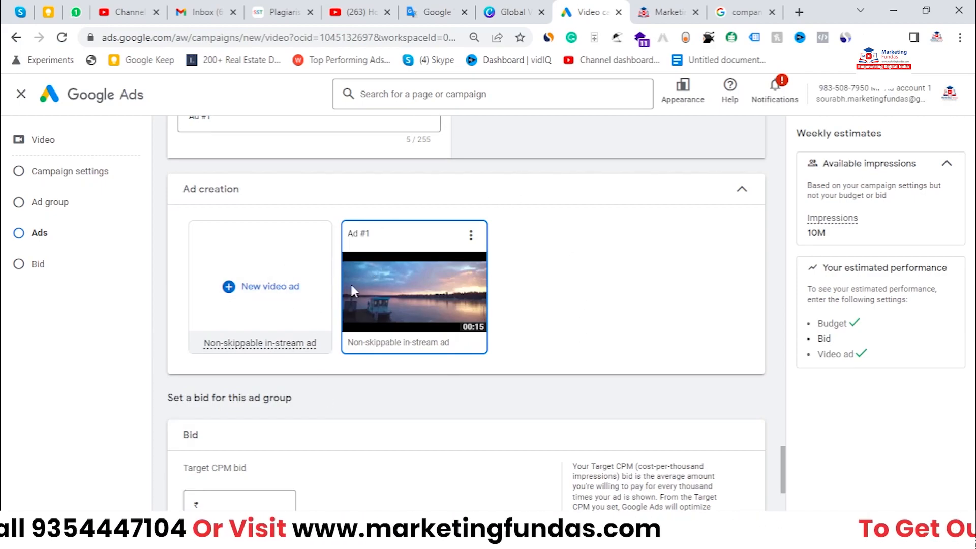
{"action": "scroll", "coordinate": [281, 314], "scroll_direction": "up", "scroll_amount": 1}
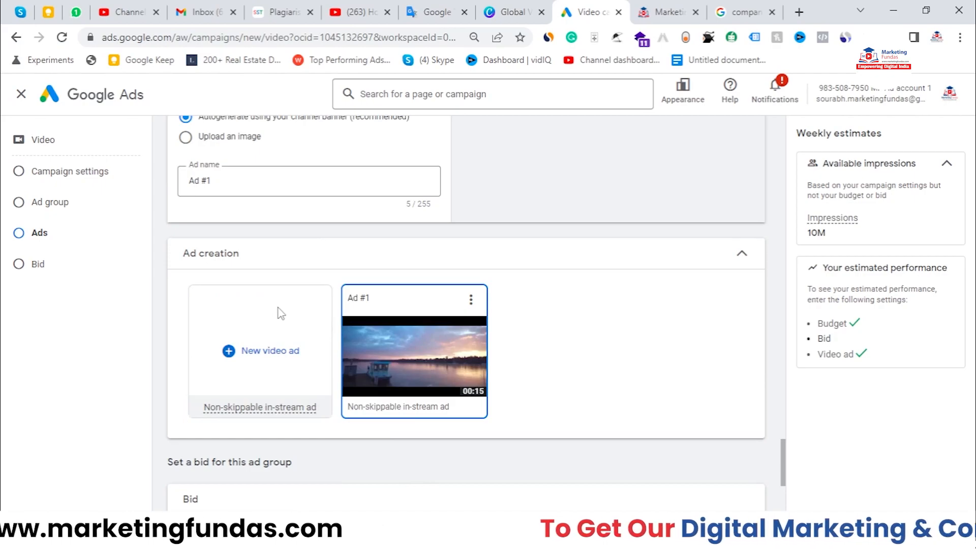
{"action": "scroll", "coordinate": [281, 319], "scroll_direction": "down", "scroll_amount": 1}
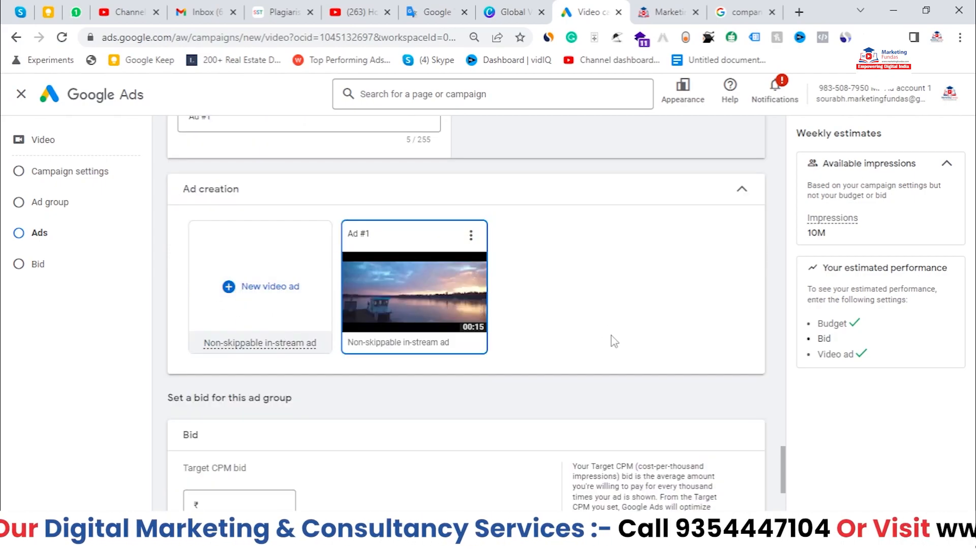
- Read the bid recommendation for the ad group and apply the suggested target CPM bid of ₹121.16
{"action": "scroll", "coordinate": [611, 335], "scroll_direction": "down", "scroll_amount": 3}
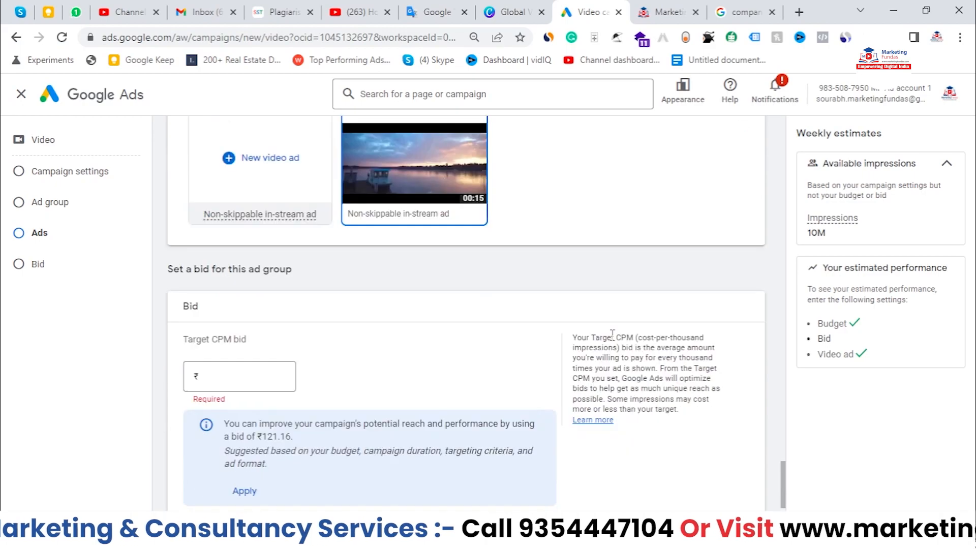
{"action": "left_click", "coordinate": [229, 375]}
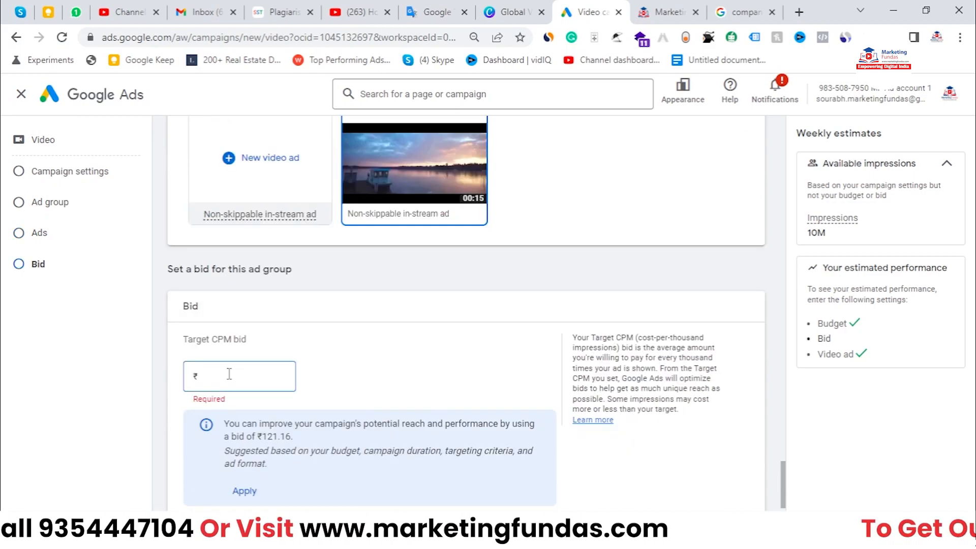
{"action": "scroll", "coordinate": [230, 375], "scroll_direction": "down", "scroll_amount": 1}
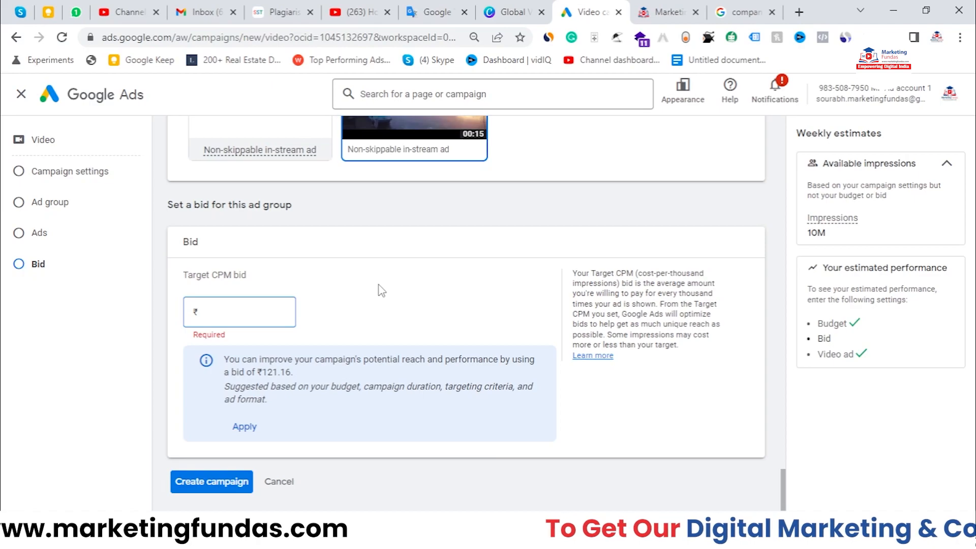
{"action": "left_click_drag", "start_coordinate": [229, 360], "coordinate": [291, 372]}
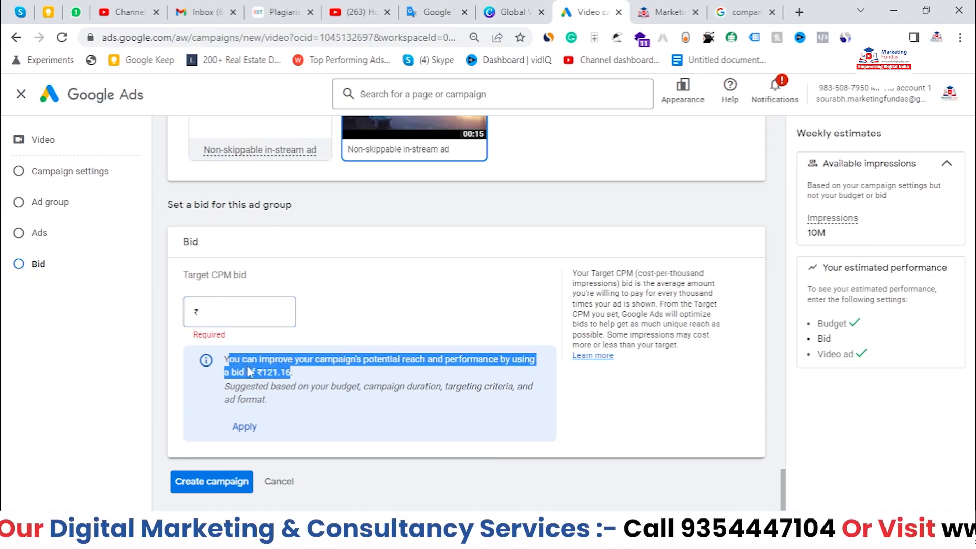
{"action": "left_click", "coordinate": [300, 377]}
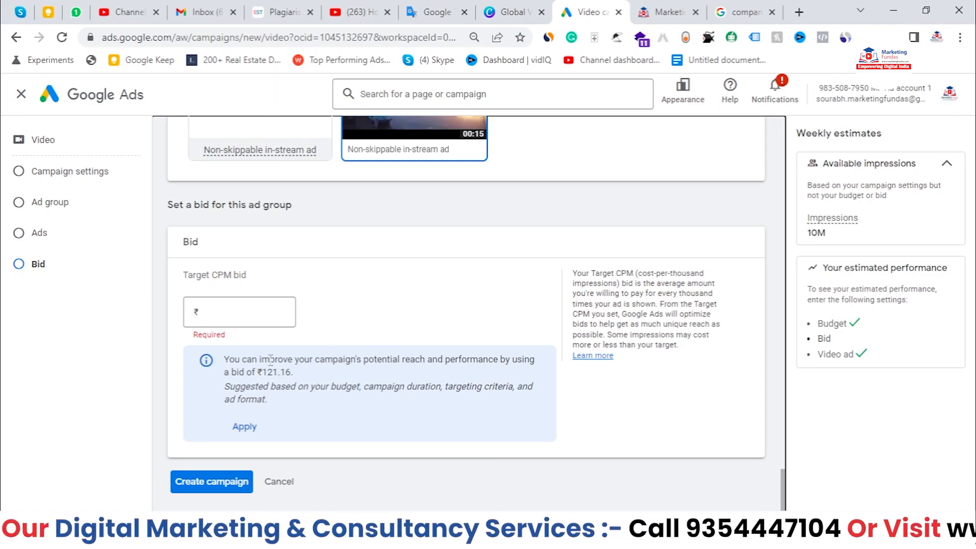
{"action": "left_click", "coordinate": [246, 428]}
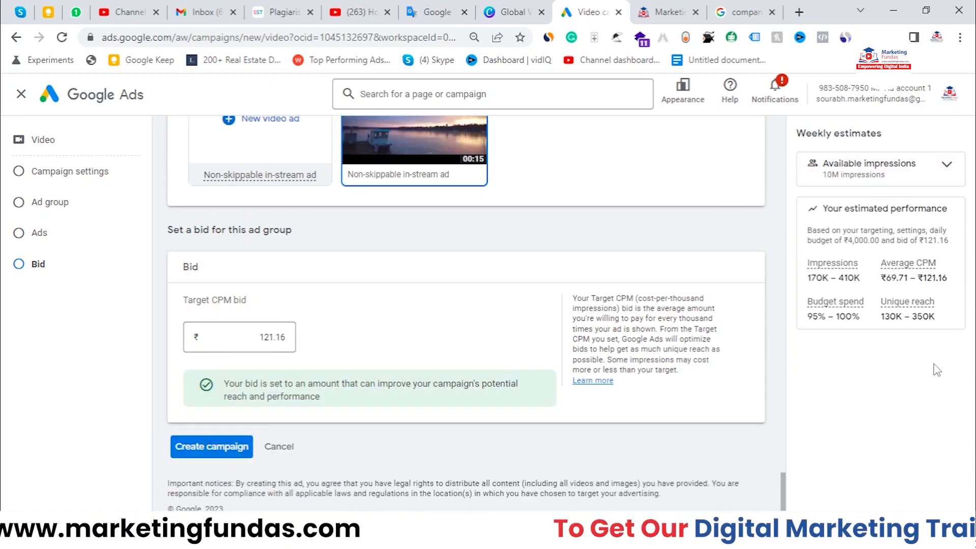
- Try target CPM bids of ₹50.00 and ₹200.00 for the ad group, reapplying the suggested bid in between
{"action": "left_click_drag", "start_coordinate": [249, 344], "coordinate": [337, 344]}
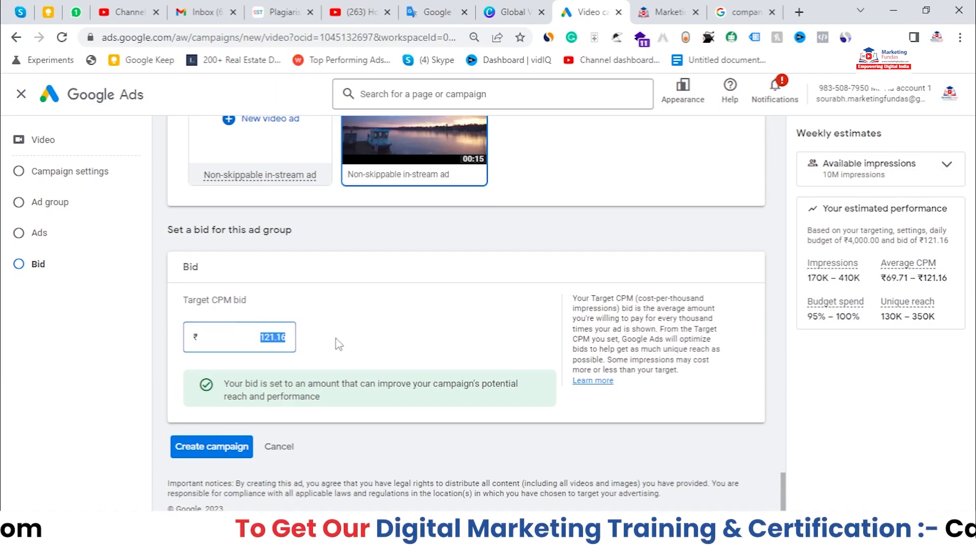
{"action": "type", "text": "50.00"}
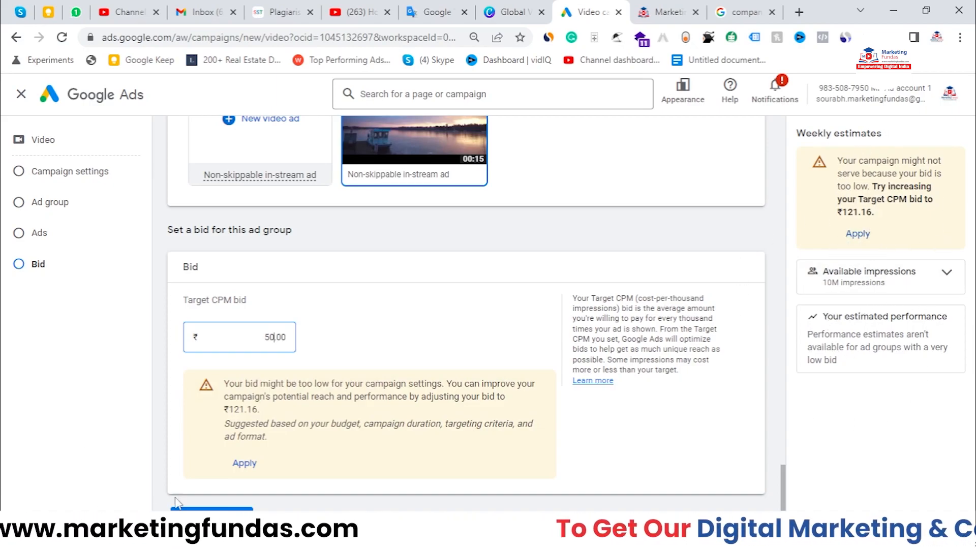
{"action": "double_click", "coordinate": [273, 337]}
{"action": "left_click", "coordinate": [244, 463]}
{"action": "double_click", "coordinate": [284, 340]}
{"action": "type", "text": "200"}
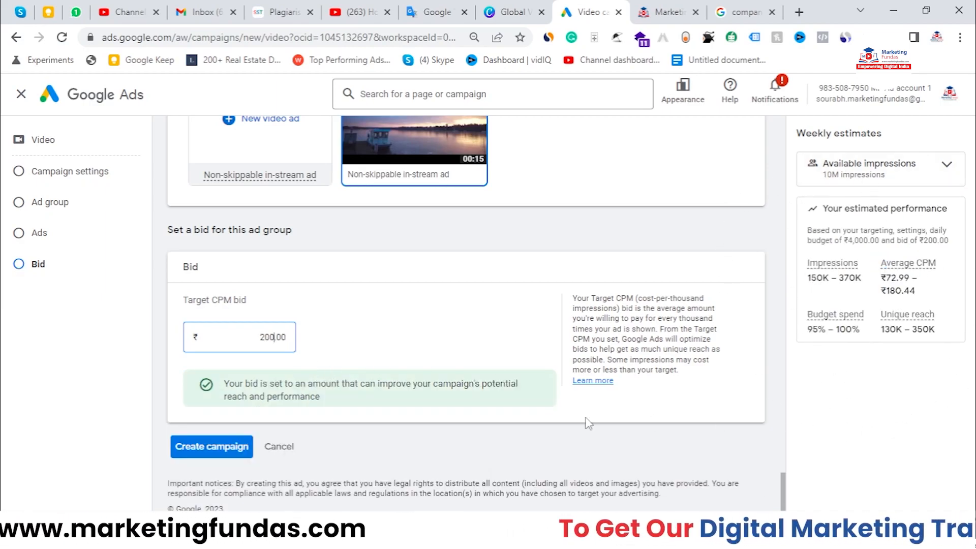
- Try a target CPM bid of ₹150.00, and set the ad group's bid to ₹125.00 instead
{"action": "left_click_drag", "start_coordinate": [253, 337], "coordinate": [294, 343]}
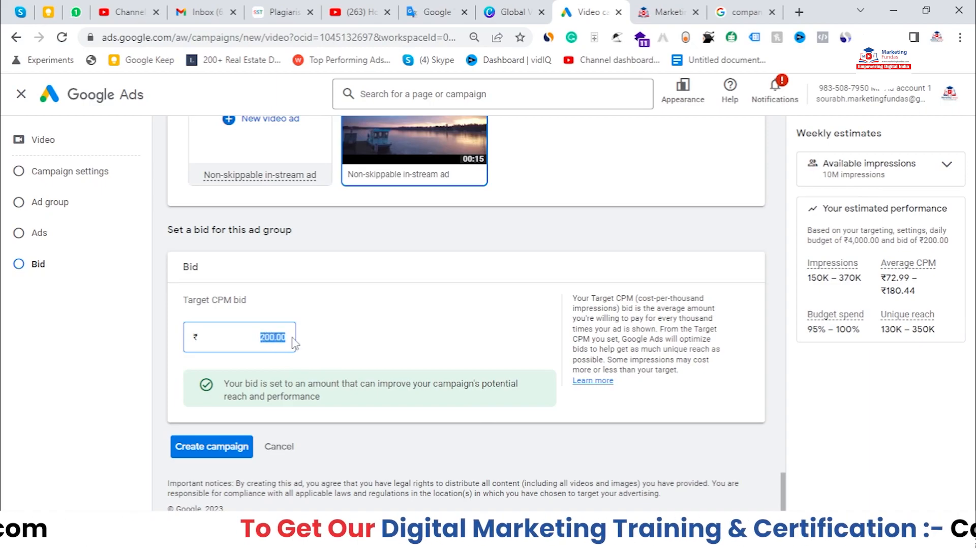
{"action": "type", "text": "150"}
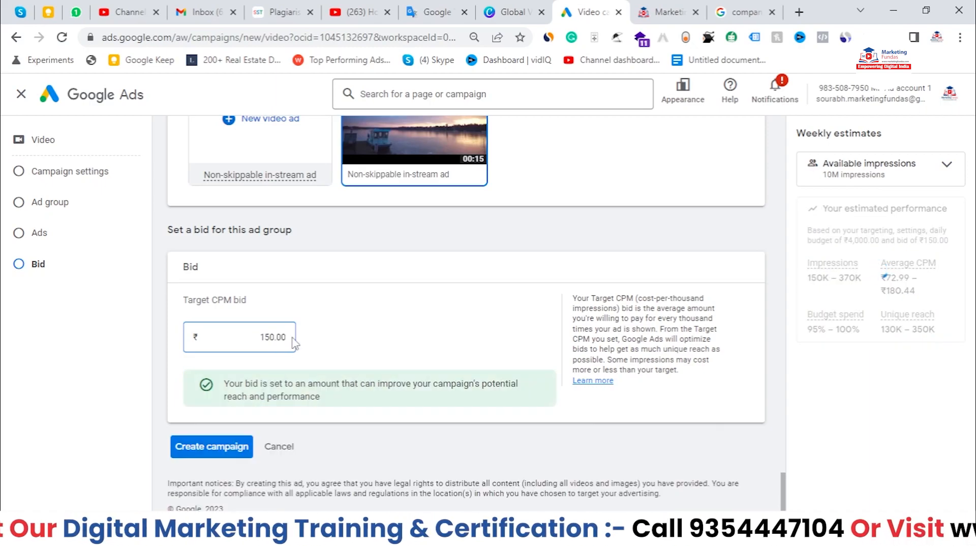
{"action": "key", "text": "BackSpace"}
{"action": "key", "text": "BackSpace"}
{"action": "type", "text": "2"}
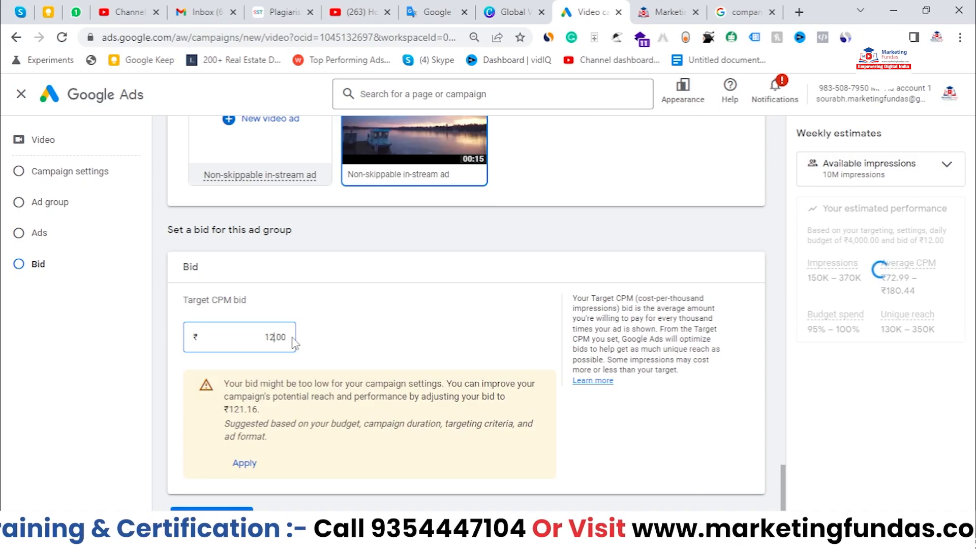
{"action": "type", "text": "5"}
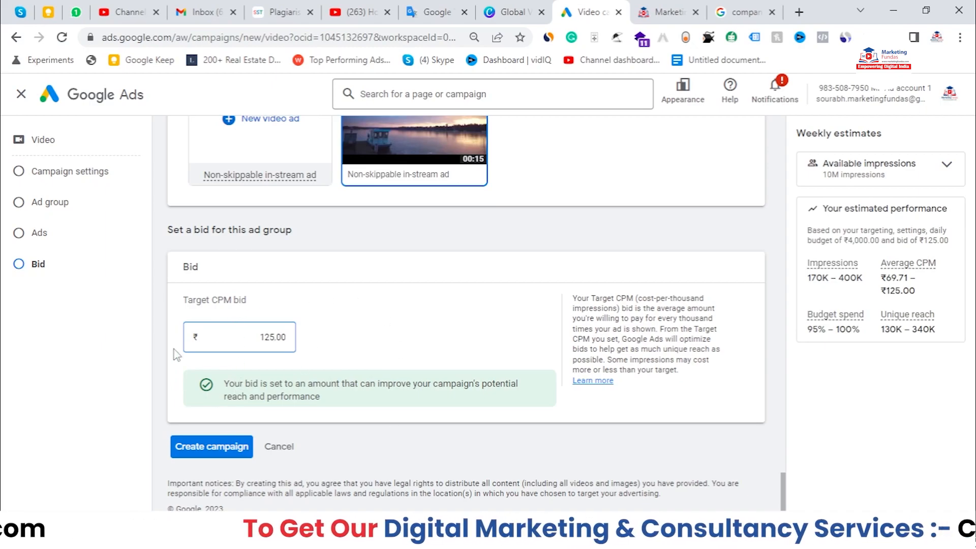
- Create the campaign and continue to its ad groups page to view the remaining columns of the table
{"action": "left_click", "coordinate": [226, 452]}
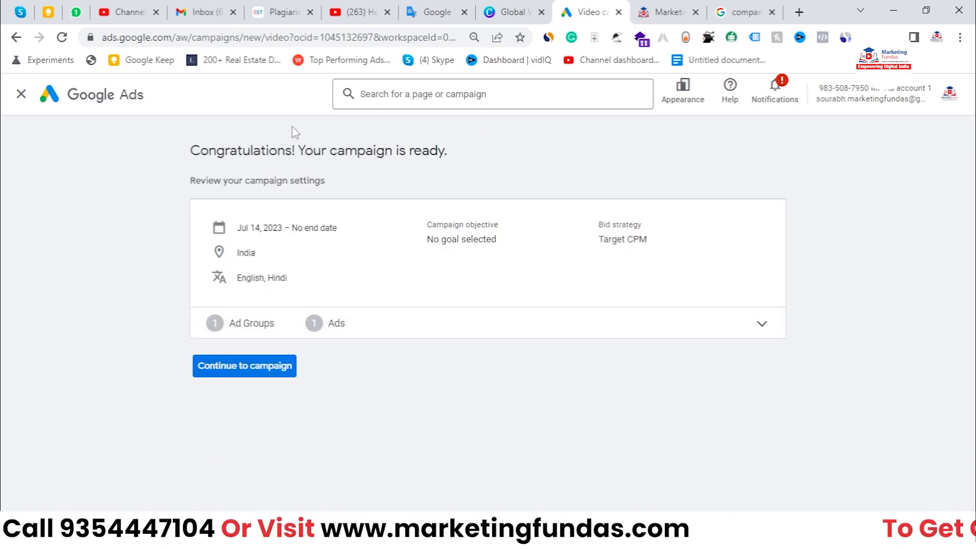
{"action": "triple_click", "coordinate": [292, 148]}
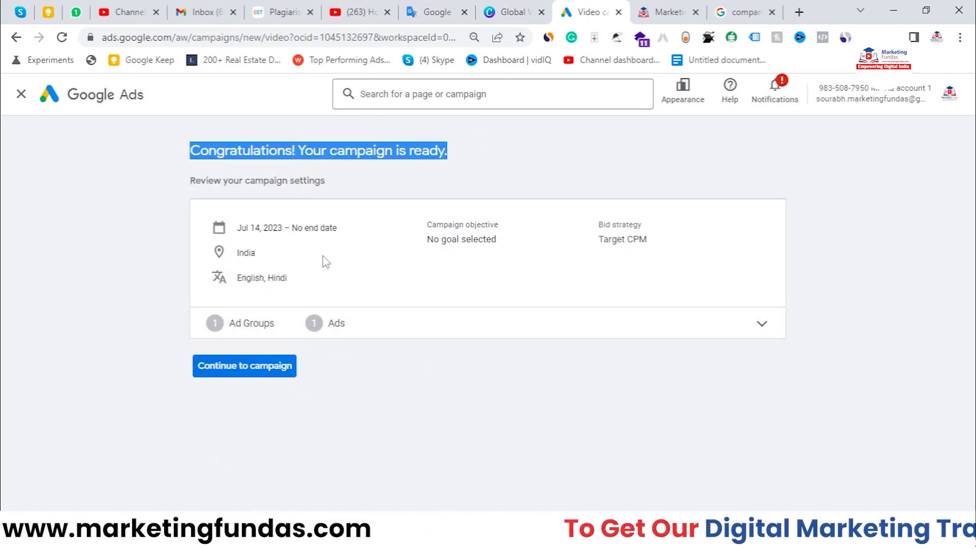
{"action": "left_click", "coordinate": [249, 373]}
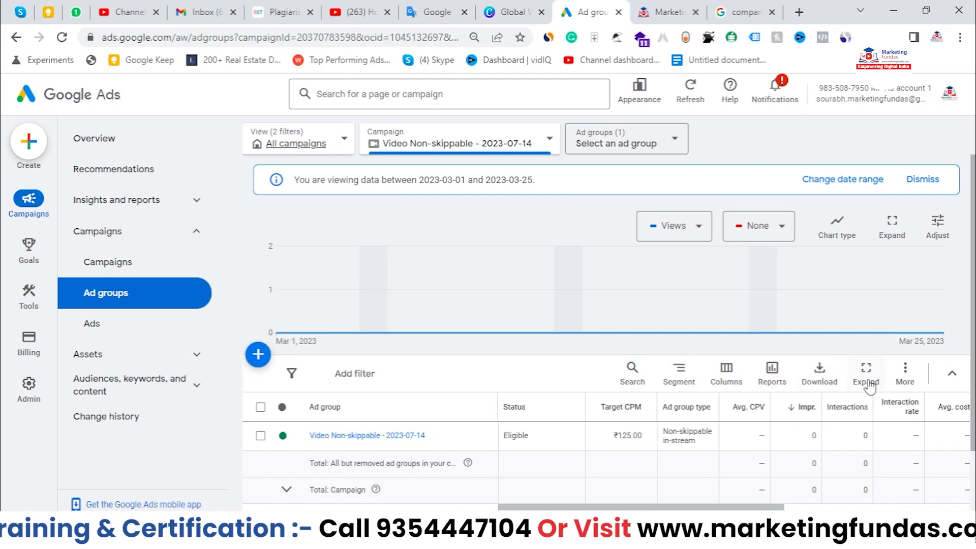
{"action": "left_click_drag", "start_coordinate": [756, 425], "coordinate": [955, 436]}
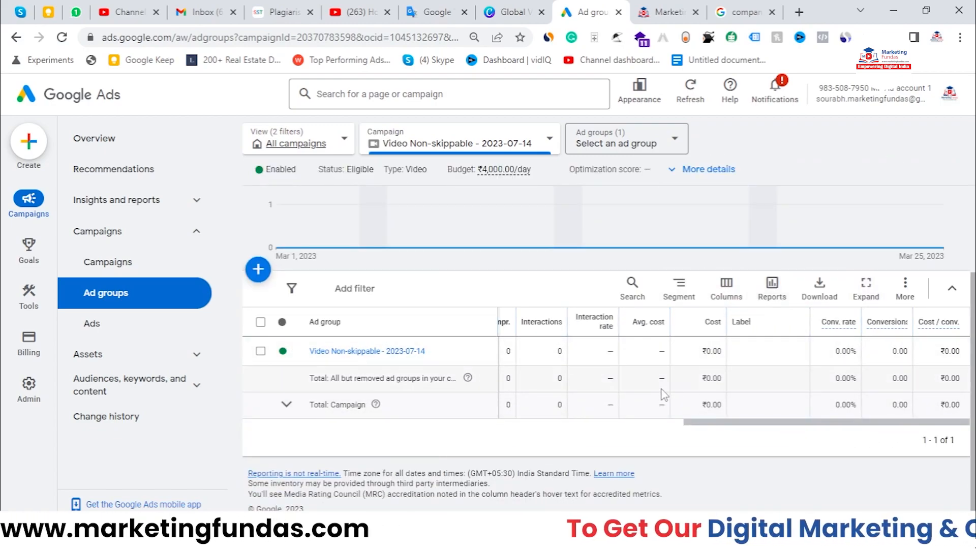